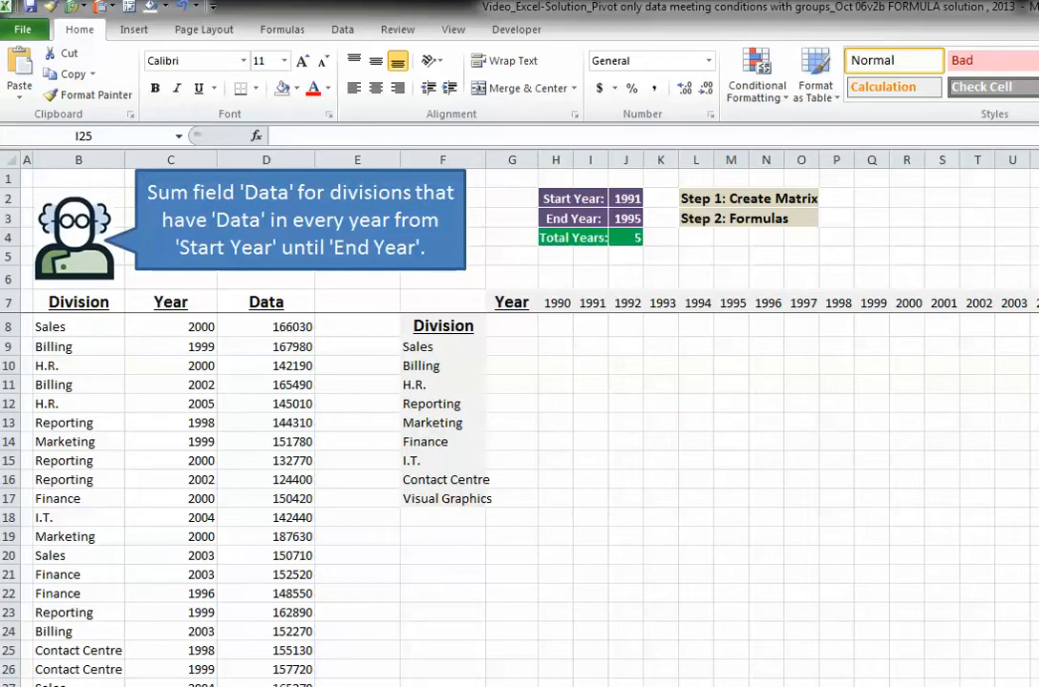
# - Examine the Division, Year and Data columns of the source table from the first row to the last record
pyautogui.click(590, 650)
pyautogui.click(78, 347)
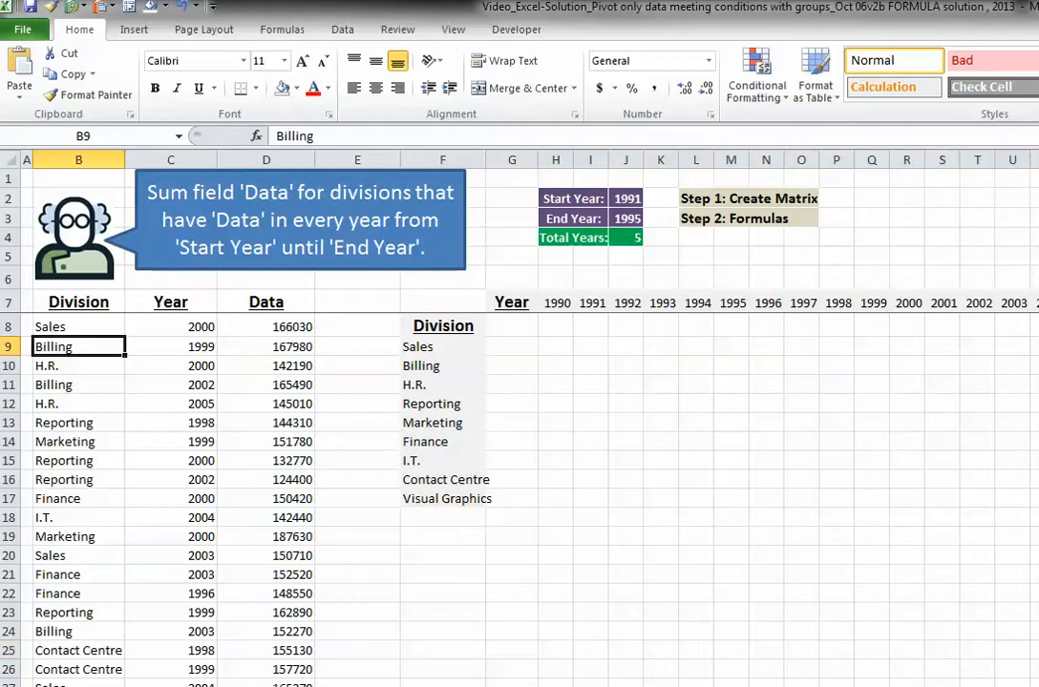
pyautogui.click(171, 347)
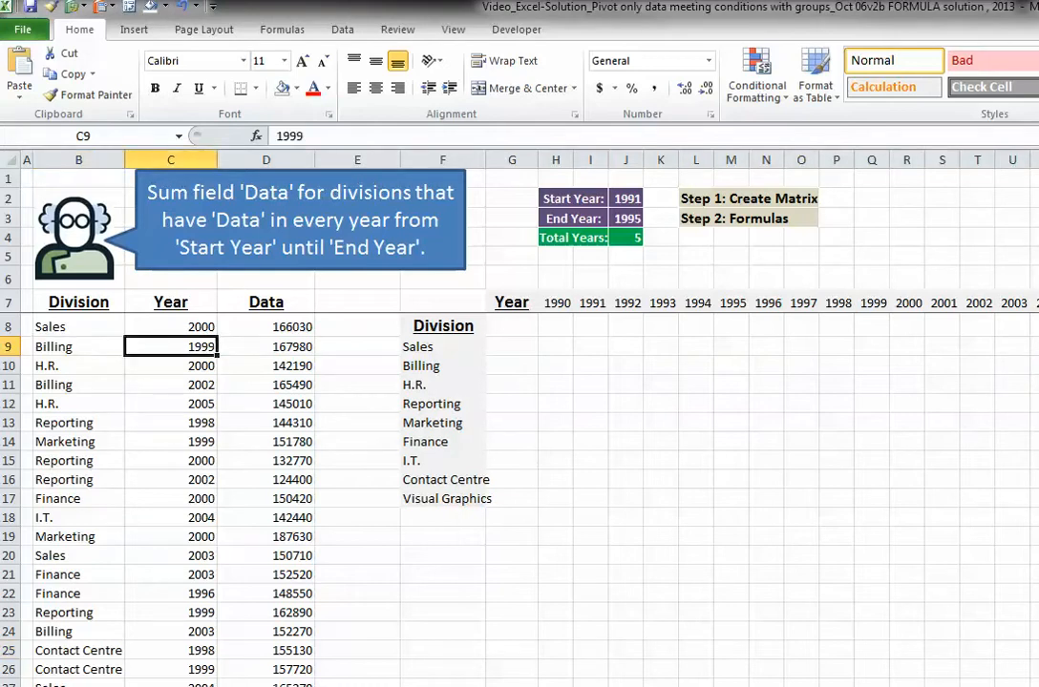
pyautogui.click(79, 347)
pyautogui.click(171, 346)
pyautogui.moveTo(267, 302); pyautogui.dragTo(267, 517)
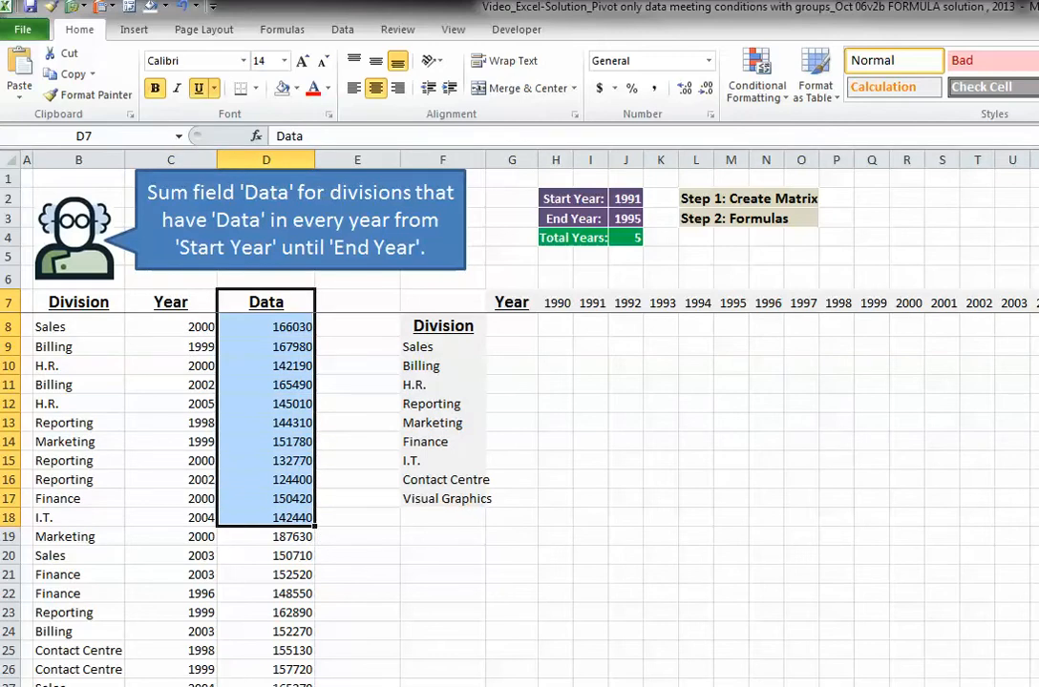
pyautogui.click(78, 347)
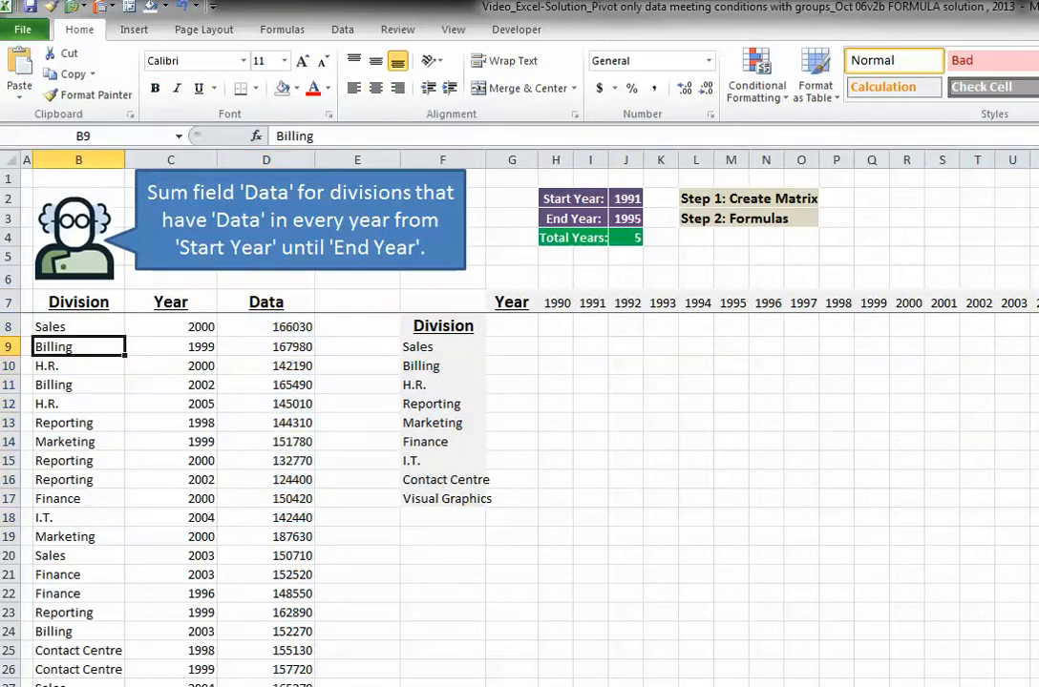
pyautogui.hotkey('ctrl', 'Down')
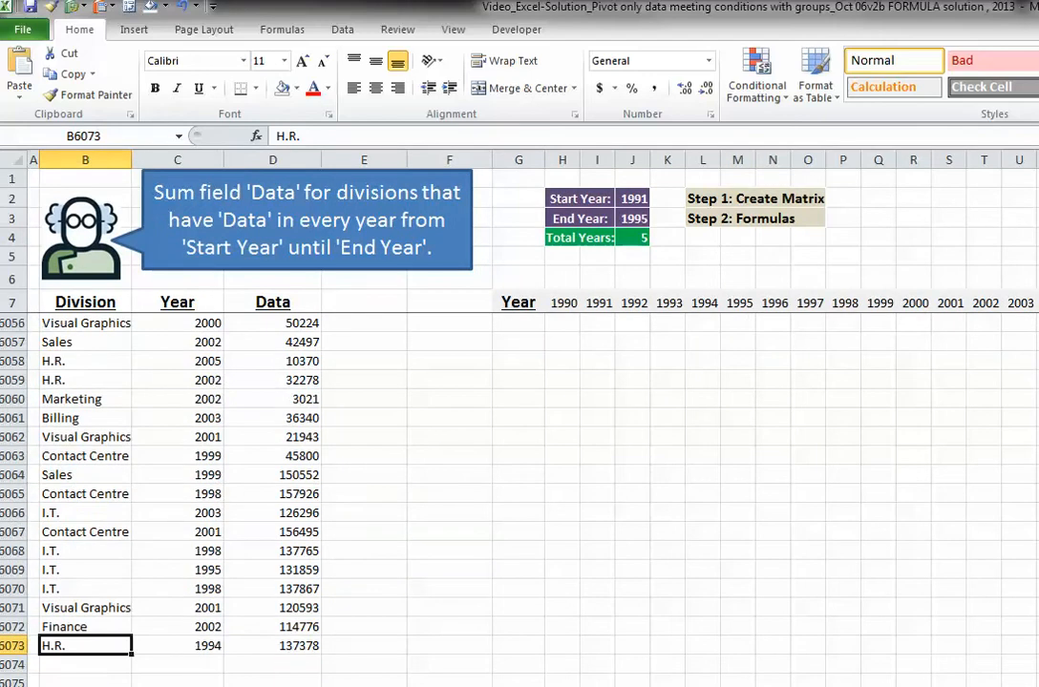
pyautogui.hotkey('ctrl', 'Home')
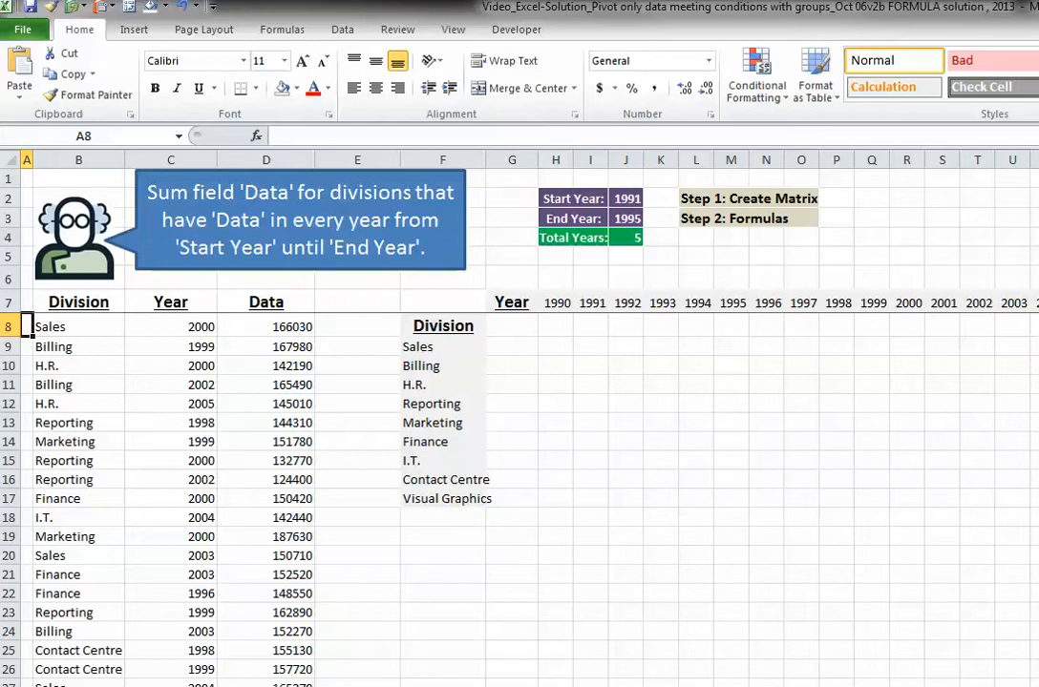
pyautogui.moveTo(170, 327); pyautogui.dragTo(170, 460)
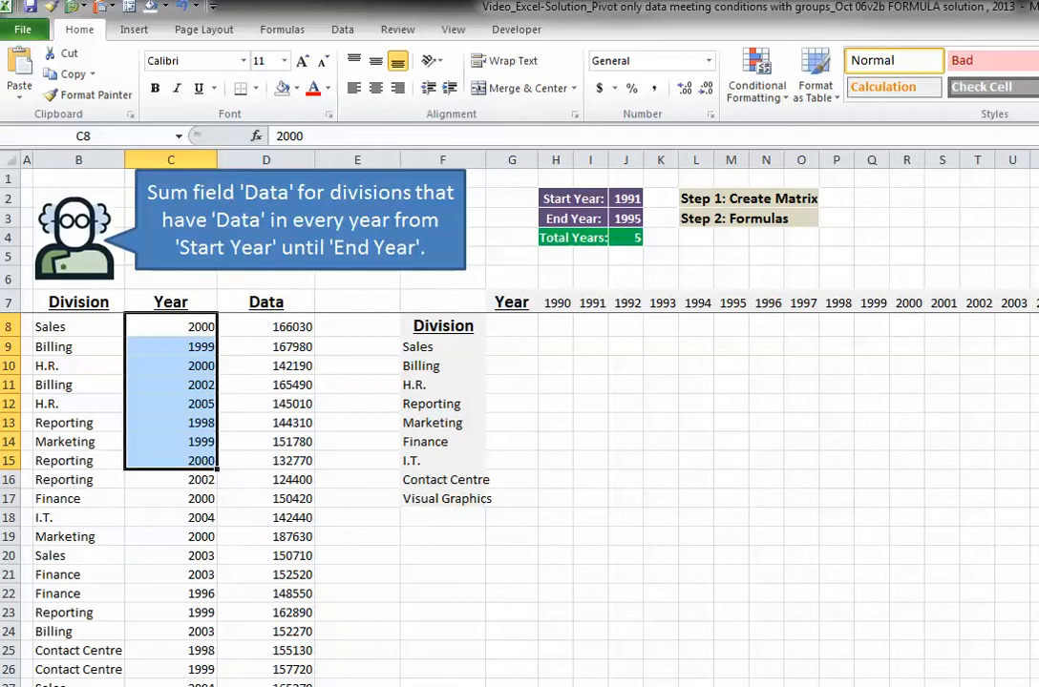
pyautogui.moveTo(170, 460); pyautogui.dragTo(170, 669)
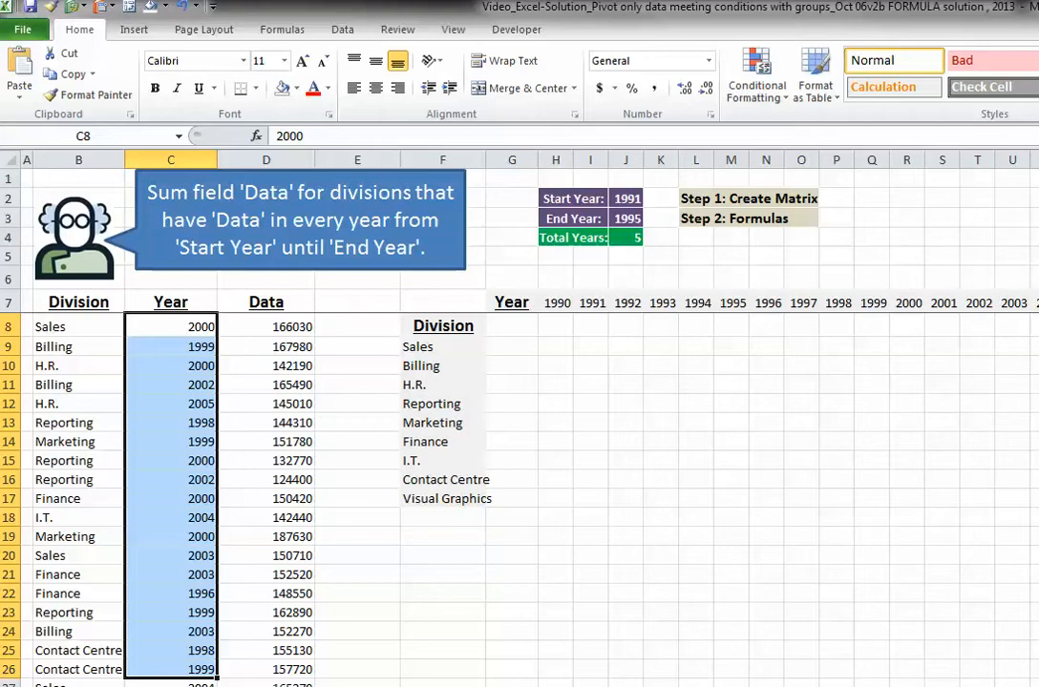
pyautogui.click(171, 442)
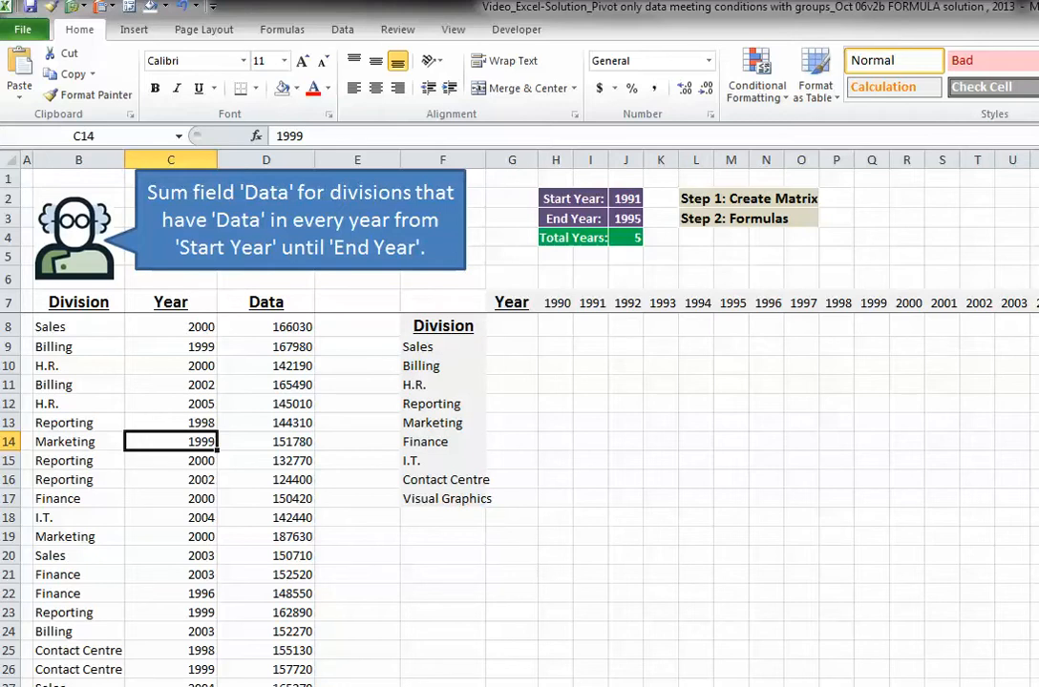
# - Examine the matrix layout, covering the division list in F9:F17 and the empty row above the year headings
pyautogui.moveTo(511, 346); pyautogui.dragTo(511, 498)
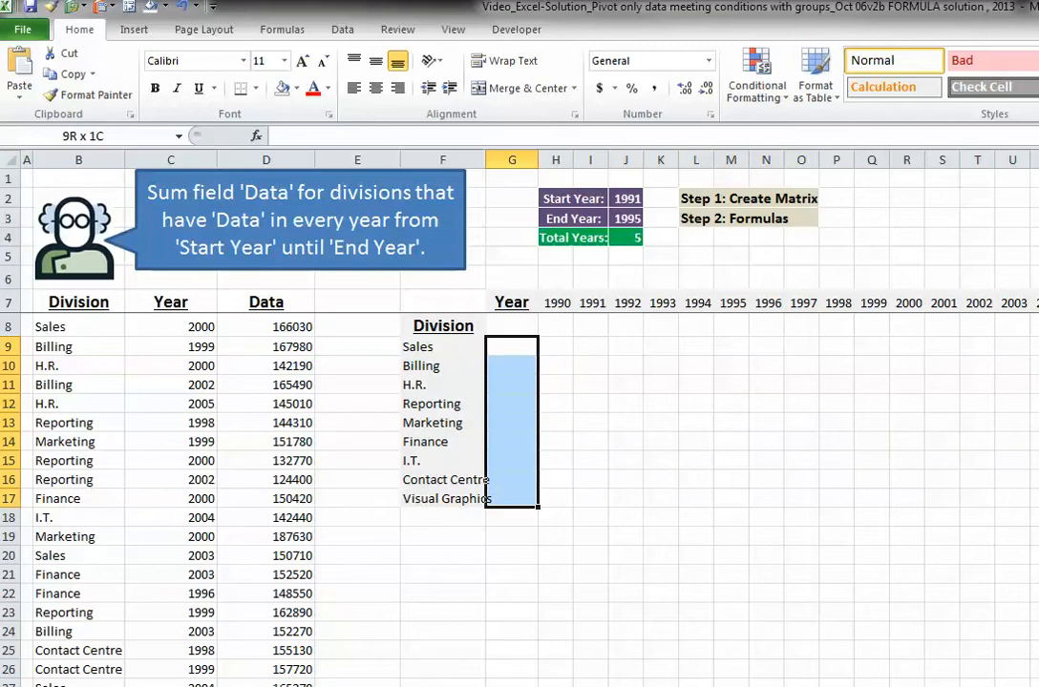
pyautogui.click(443, 347)
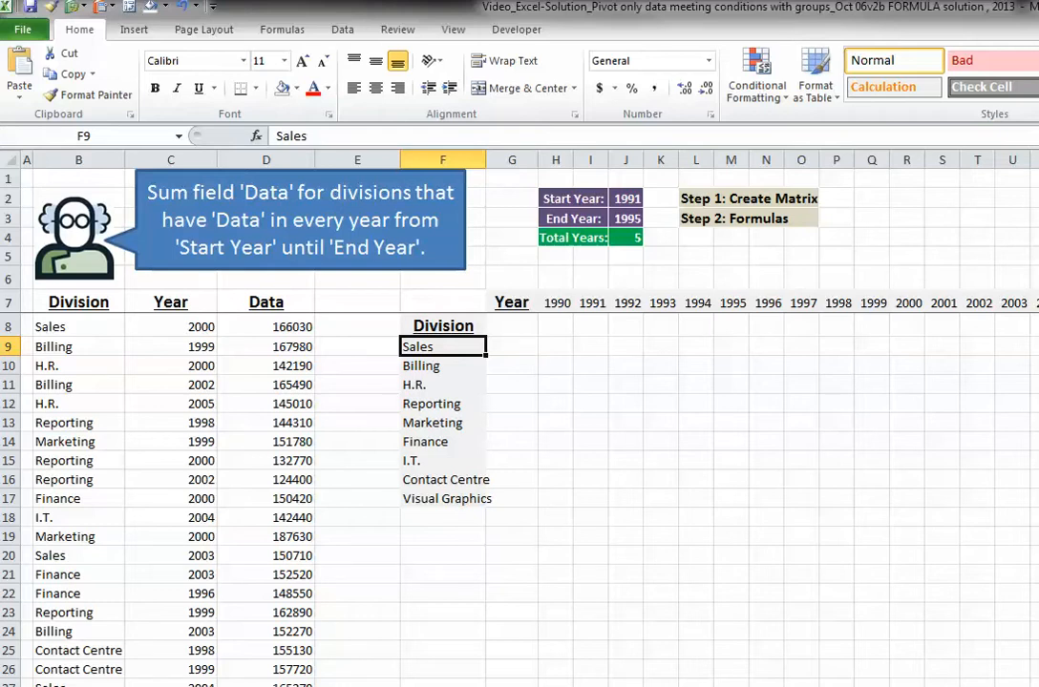
pyautogui.click(556, 278)
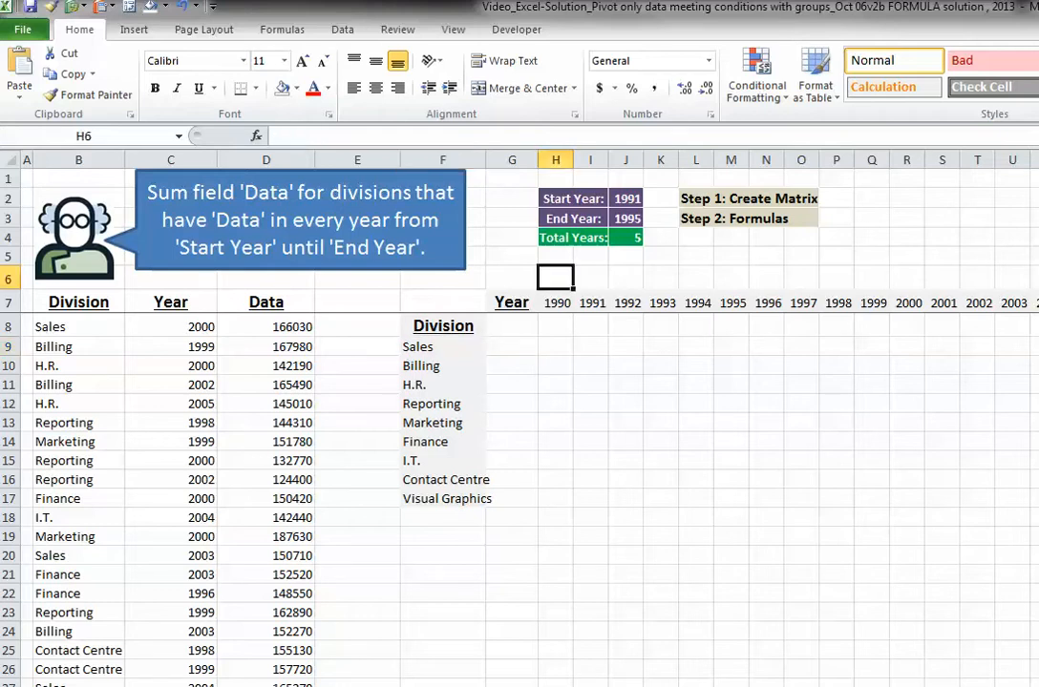
pyautogui.click(590, 278)
pyautogui.press('Right')
pyautogui.press('Right')
pyautogui.press('Left')
pyautogui.press('Left')
pyautogui.press('Left')
pyautogui.click(443, 326)
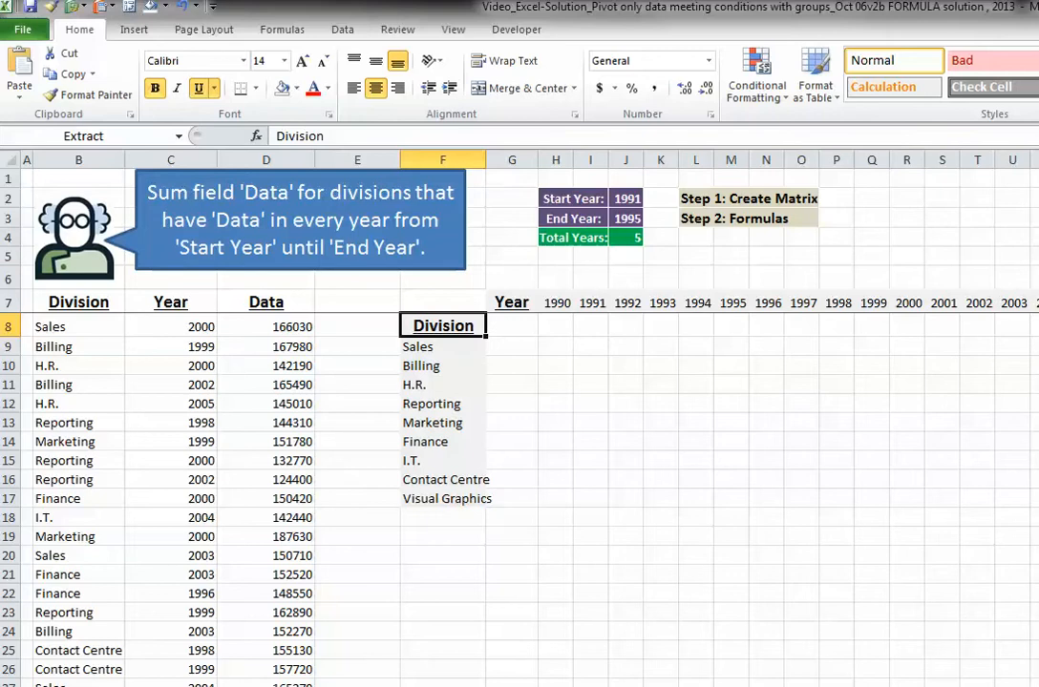
pyautogui.press('Down')
pyautogui.hotkey('shift', 'Down')
pyautogui.hotkey('shift', 'Down')
pyautogui.hotkey('shift', 'Down')
pyautogui.hotkey('shift', 'Down')
pyautogui.hotkey('shift', 'Down')
pyautogui.hotkey('shift', 'Down')
pyautogui.hotkey('shift', 'Down')
pyautogui.hotkey('shift', 'Down')
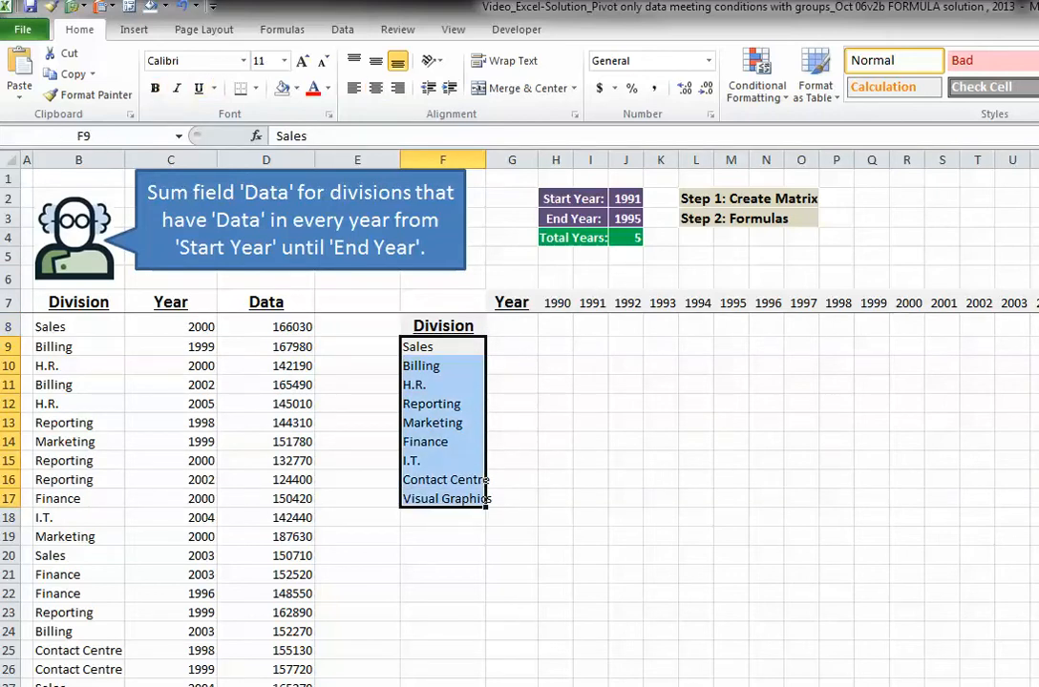
# - Examine the year headings across row 7 of the matrix, from 1990 through the last year
pyautogui.click(511, 302)
pyautogui.press('Right')
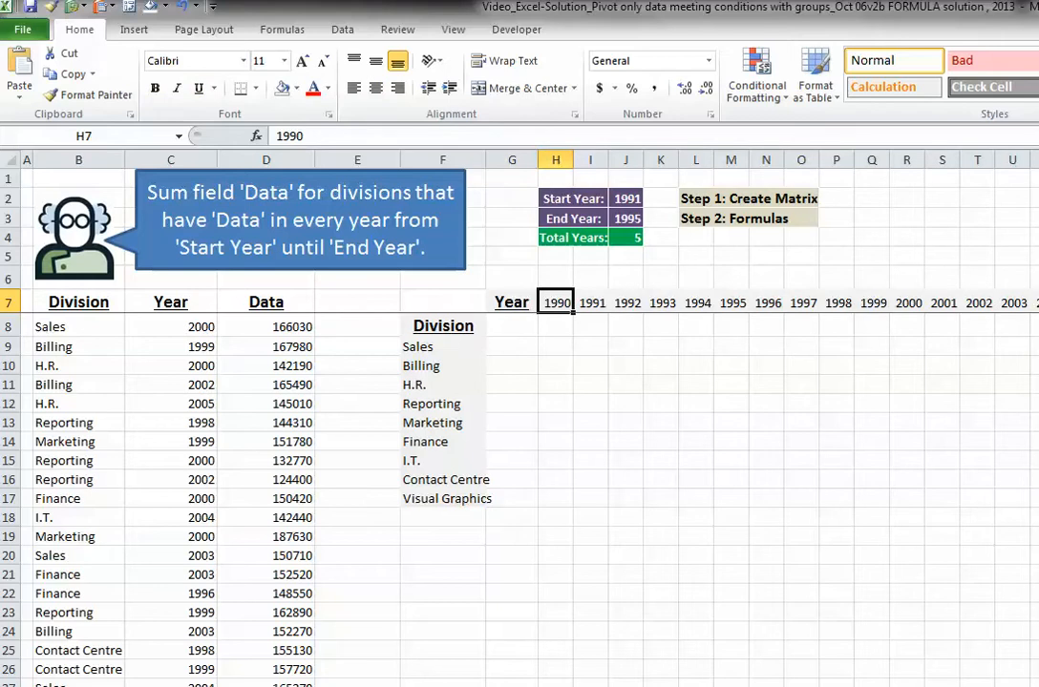
pyautogui.press('Right')
pyautogui.press('Right')
pyautogui.press('Right')
pyautogui.press('Right')
pyautogui.press('Right')
pyautogui.press('Right')
pyautogui.press('Right')
pyautogui.press('Right')
pyautogui.press('Right')
pyautogui.press('Right')
pyautogui.press('Right')
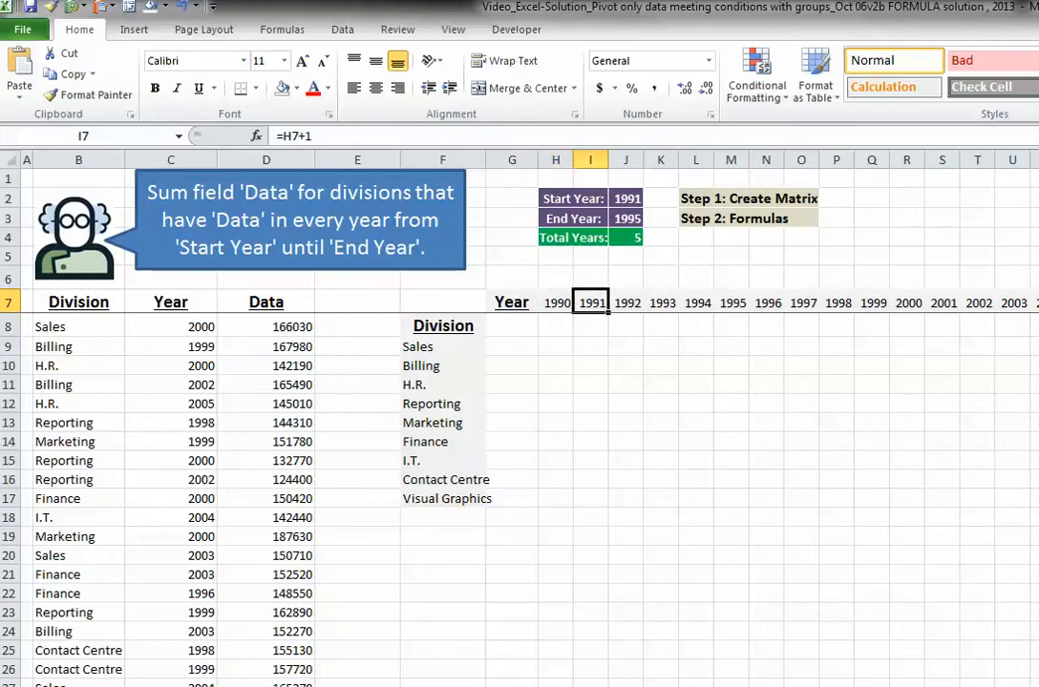
pyautogui.press('Right')
pyautogui.press('Right')
pyautogui.press('Right')
pyautogui.press('Right')
pyautogui.press('Right')
pyautogui.press('Right')
pyautogui.press('Right')
pyautogui.press('Right')
pyautogui.press('Right')
pyautogui.press('Right')
pyautogui.press('Right')
pyautogui.press('Right')
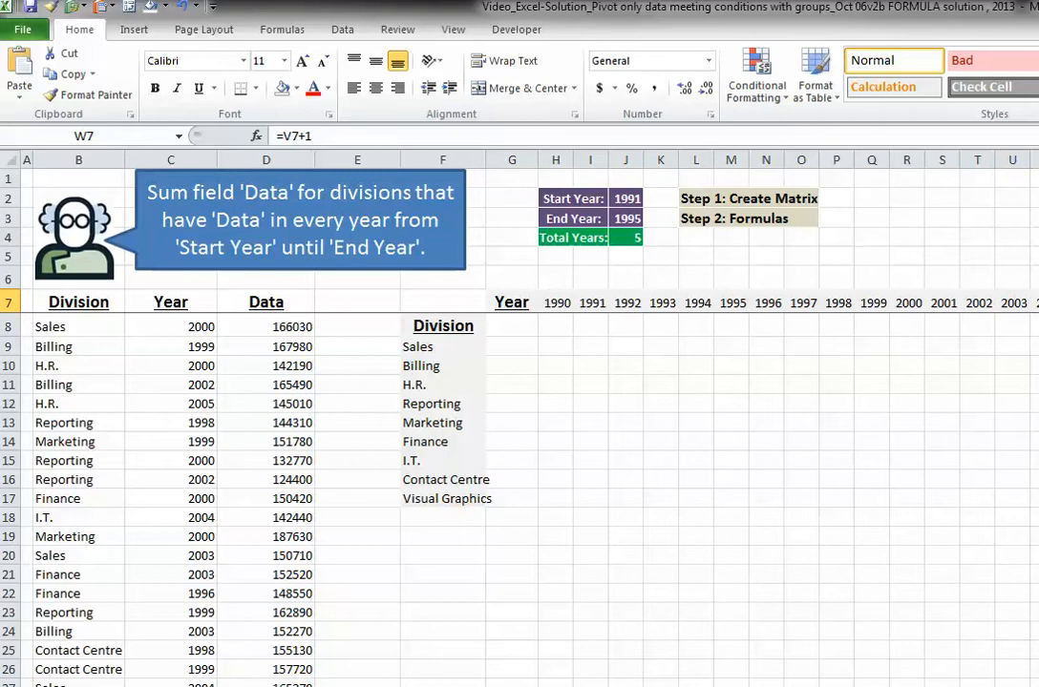
pyautogui.press('Right')
pyautogui.press('Right')
pyautogui.press('Right')
pyautogui.press('Right')
pyautogui.press('Right')
pyautogui.press('Right')
pyautogui.press('Right')
pyautogui.press('Right')
pyautogui.press('Right')
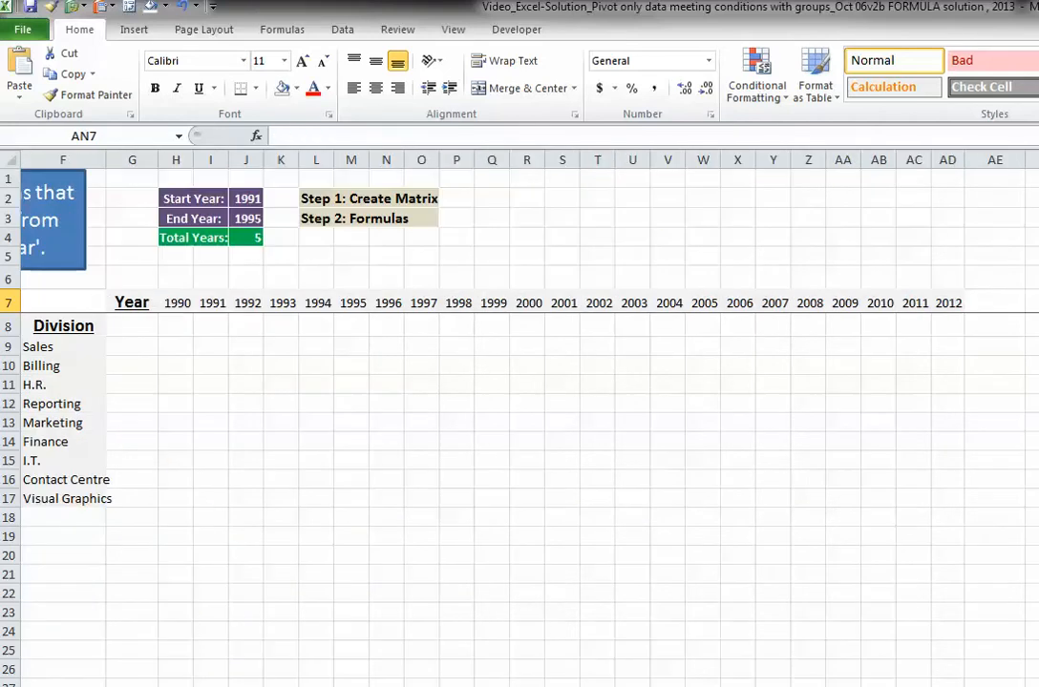
pyautogui.press('Left')
pyautogui.press('Left')
pyautogui.press('Left')
pyautogui.press('Left')
pyautogui.press('Left')
pyautogui.press('Left')
pyautogui.press('Left')
pyautogui.press('Left')
pyautogui.press('Left')
pyautogui.press('Left')
pyautogui.press('Left')
pyautogui.press('Left')
pyautogui.press('Left')
pyautogui.press('Left')
pyautogui.press('Left')
pyautogui.press('Left')
pyautogui.press('Left')
pyautogui.press('Left')
pyautogui.press('Left')
pyautogui.press('Left')
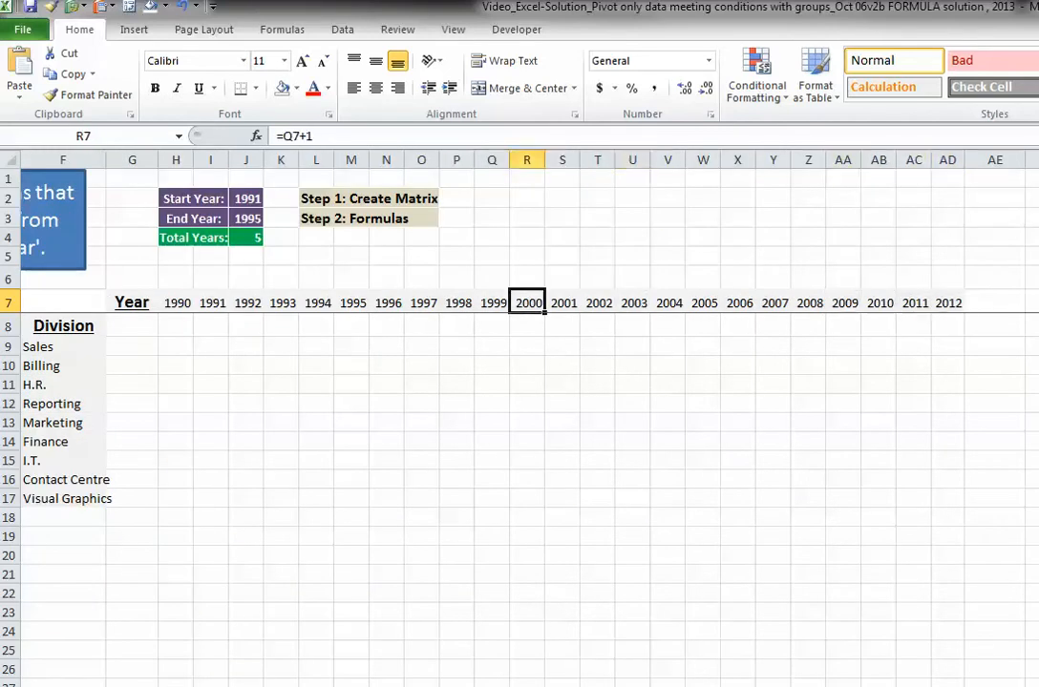
pyautogui.press('Left')
pyautogui.press('Left')
pyautogui.press('Left')
pyautogui.press('Left')
pyautogui.press('Left')
# - Enter =AND(H7>=$J$2,H7<=$J$3) in H6 to test whether the 1990 heading falls between the start and end years
pyautogui.click(556, 277)
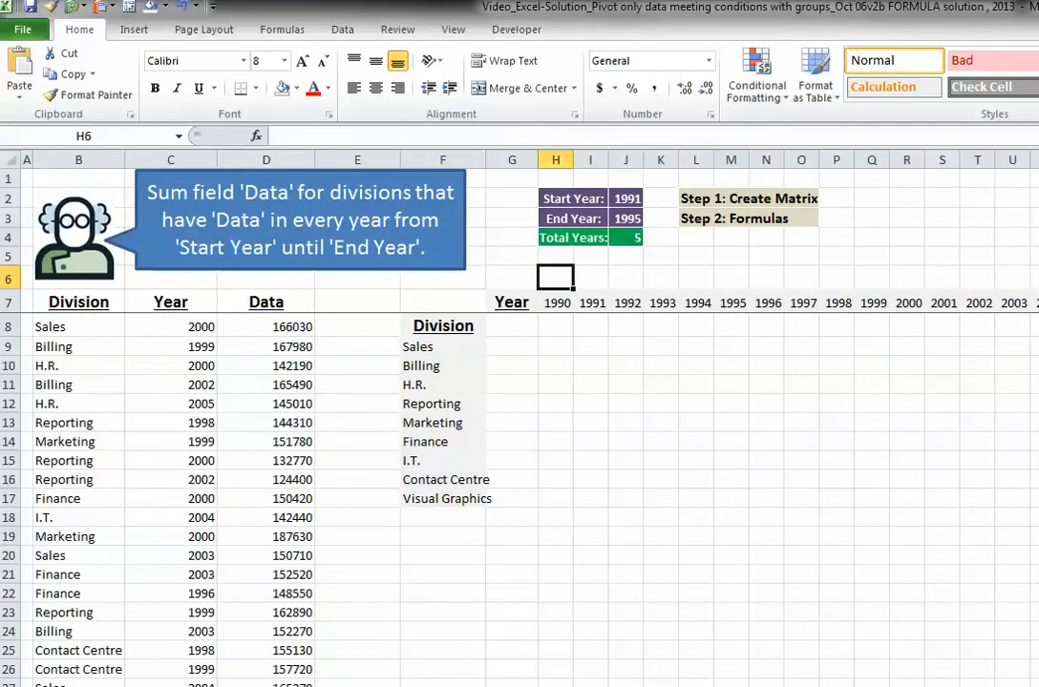
pyautogui.write('=and(')
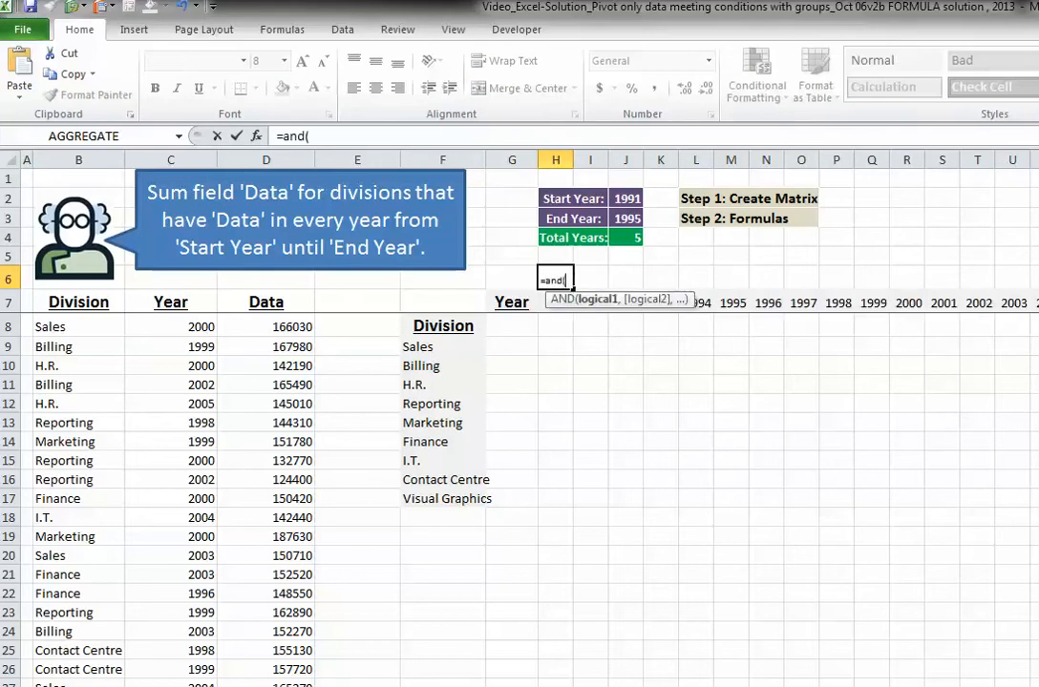
pyautogui.moveTo(620, 300); pyautogui.dragTo(626, 431)
pyautogui.press('Down')
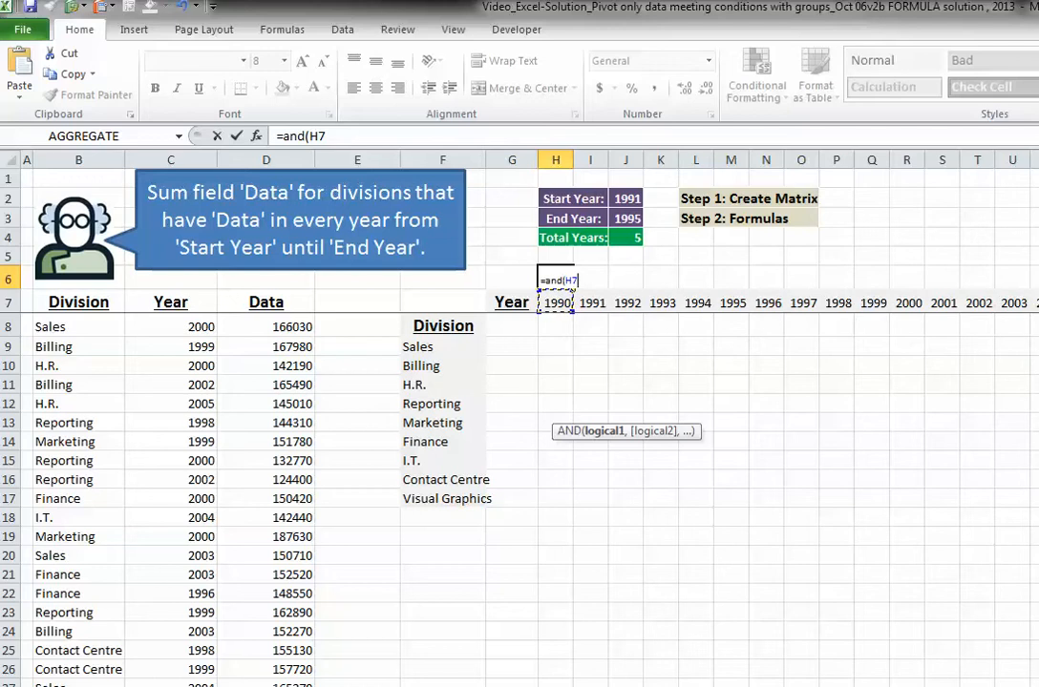
pyautogui.write('>=')
pyautogui.click(627, 199)
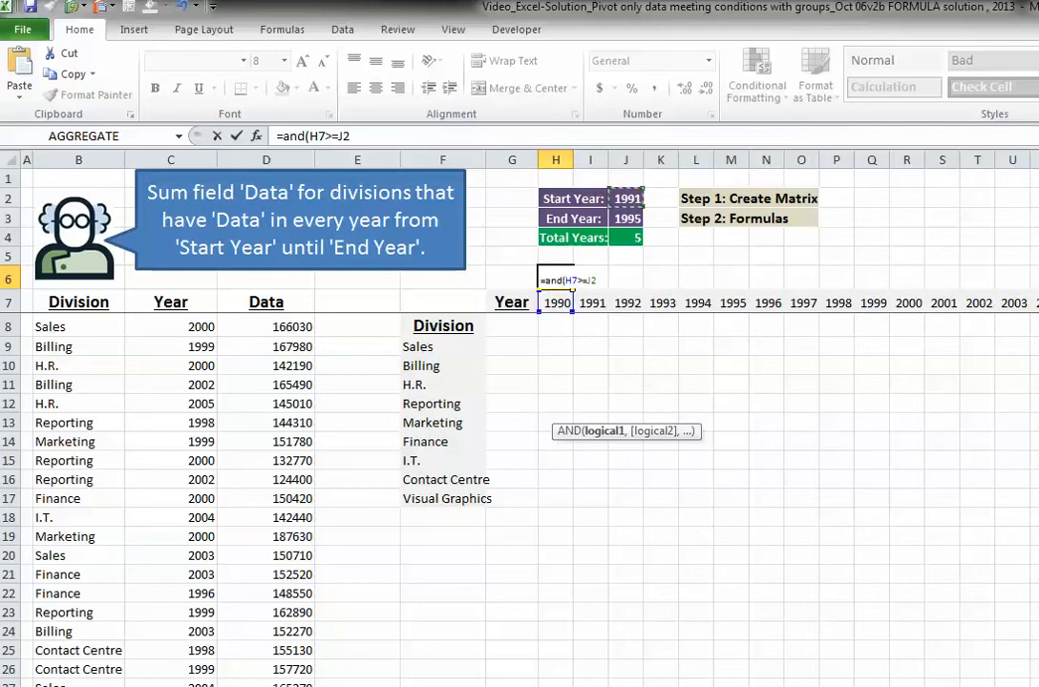
pyautogui.press('F4')
pyautogui.write(',')
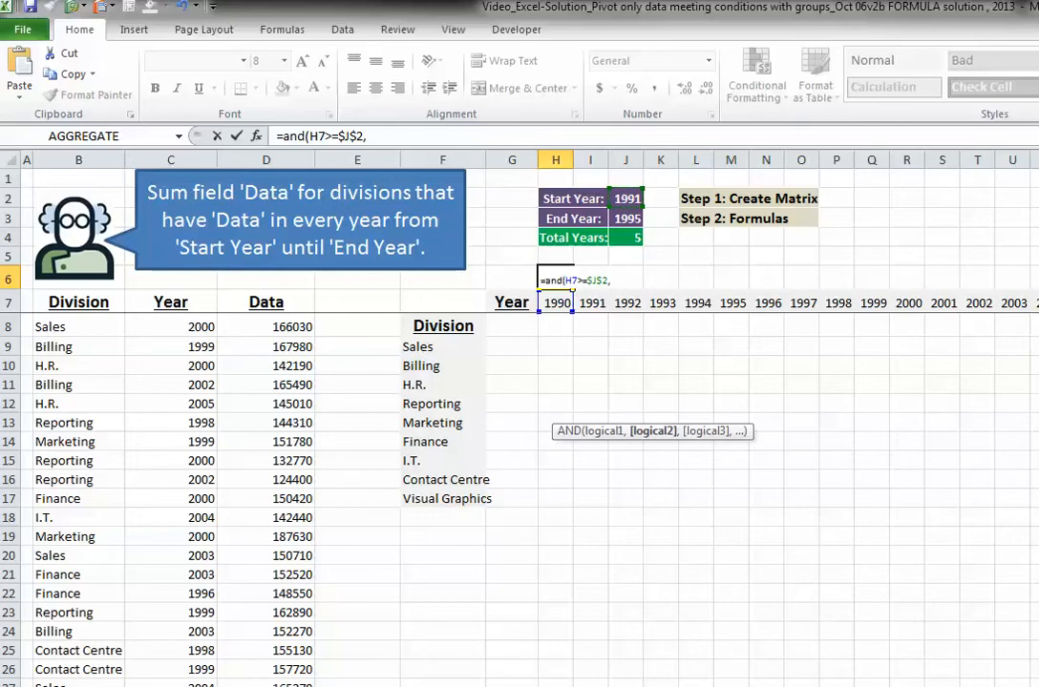
pyautogui.write('H7<=')
pyautogui.click(626, 219)
pyautogui.press('F4')
pyautogui.press('Return')
# - Copy the year-range test from H6 across row 6 above the remaining year headings, starting at I6
pyautogui.press('Up')
pyautogui.hotkey('ctrl', 'c')
pyautogui.press('Right')
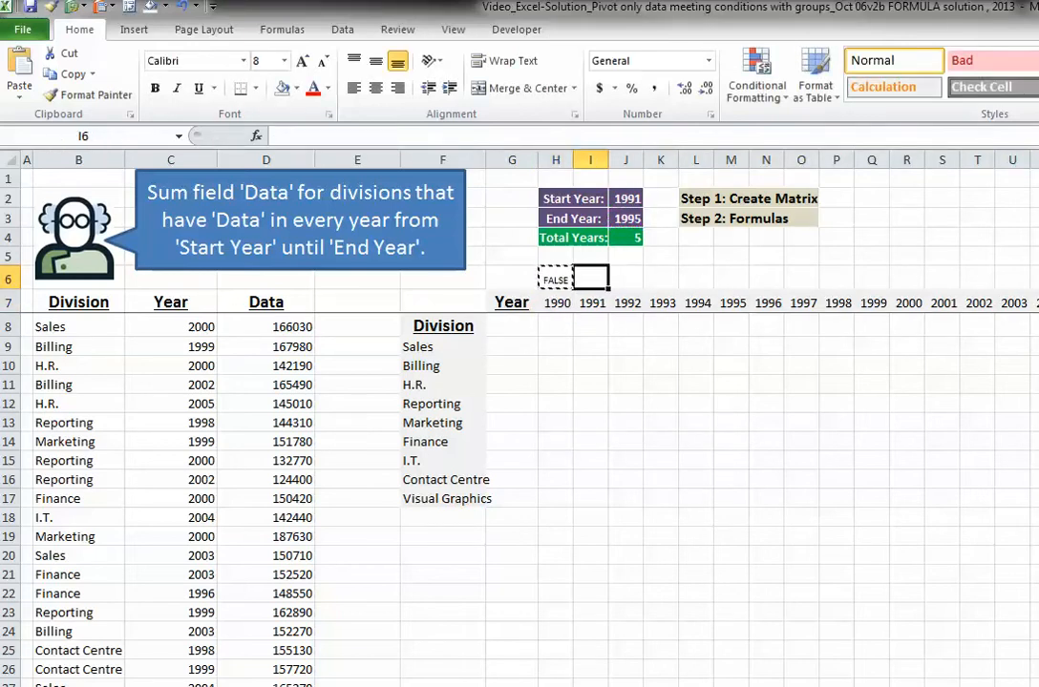
pyautogui.hotkey('shift', 'Right')
pyautogui.hotkey('shift', 'Right')
pyautogui.hotkey('shift', 'Right')
pyautogui.hotkey('shift', 'Right')
pyautogui.hotkey('shift', 'Right')
pyautogui.hotkey('shift', 'Right')
pyautogui.hotkey('shift', 'Right')
pyautogui.hotkey('shift', 'Right')
pyautogui.hotkey('shift', 'Right')
pyautogui.hotkey('shift', 'Right')
pyautogui.hotkey('shift', 'Right')
pyautogui.hotkey('shift', 'Right')
pyautogui.hotkey('shift', 'Right')
pyautogui.hotkey('shift', 'Right')
pyautogui.hotkey('shift', 'Right')
pyautogui.hotkey('shift', 'Right')
pyautogui.hotkey('shift', 'Right')
pyautogui.hotkey('shift', 'Right')
pyautogui.hotkey('shift', 'Right')
pyautogui.hotkey('shift', 'Right')
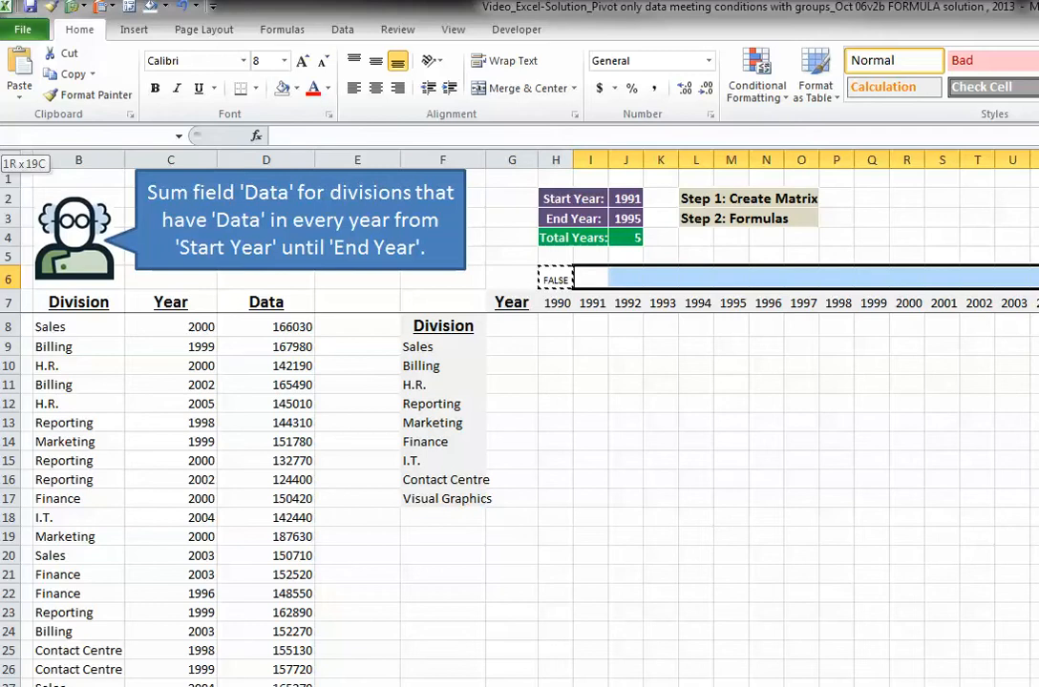
pyautogui.hotkey('ctrl', 'v')
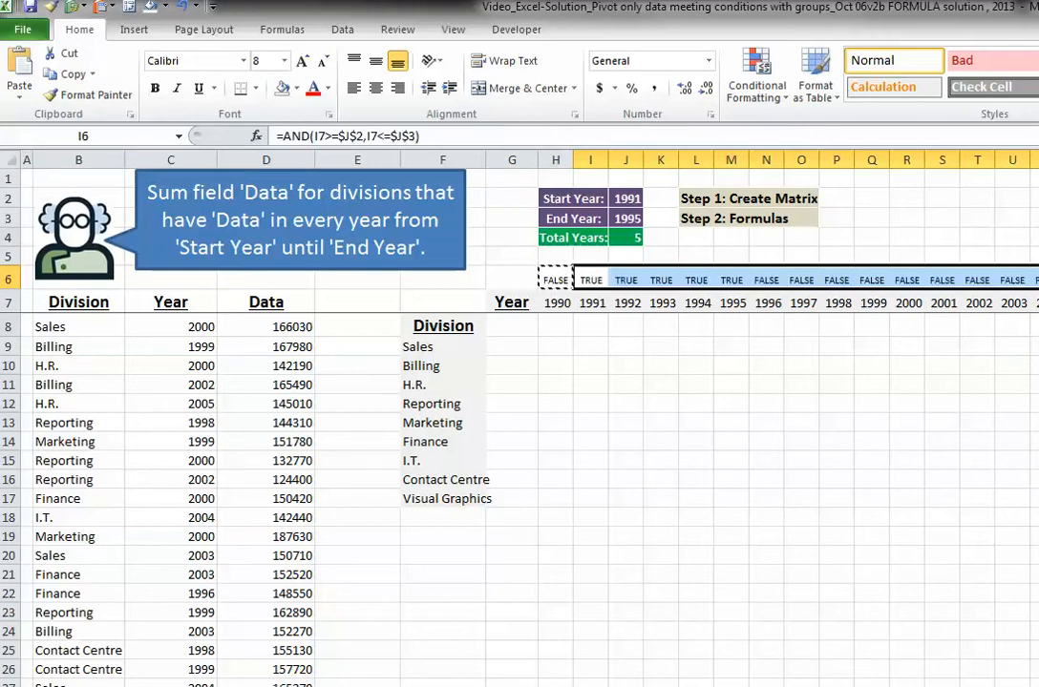
pyautogui.press('Escape')
pyautogui.hotkey('shift', 'BackSpace')
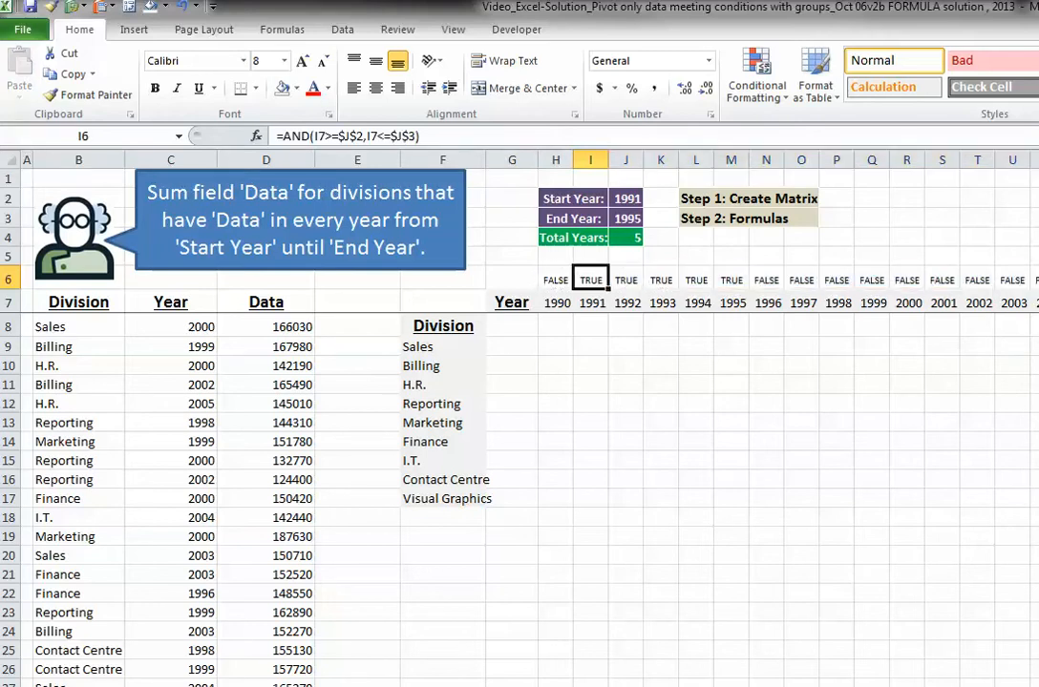
# - Review the row 6 test for 1991 to 1995, its formula in H6, and the matching I.T. cells I15:M15
pyautogui.hotkey('shift', 'Right')
pyautogui.hotkey('shift', 'Right')
pyautogui.hotkey('shift', 'Right')
pyautogui.hotkey('shift', 'Right')
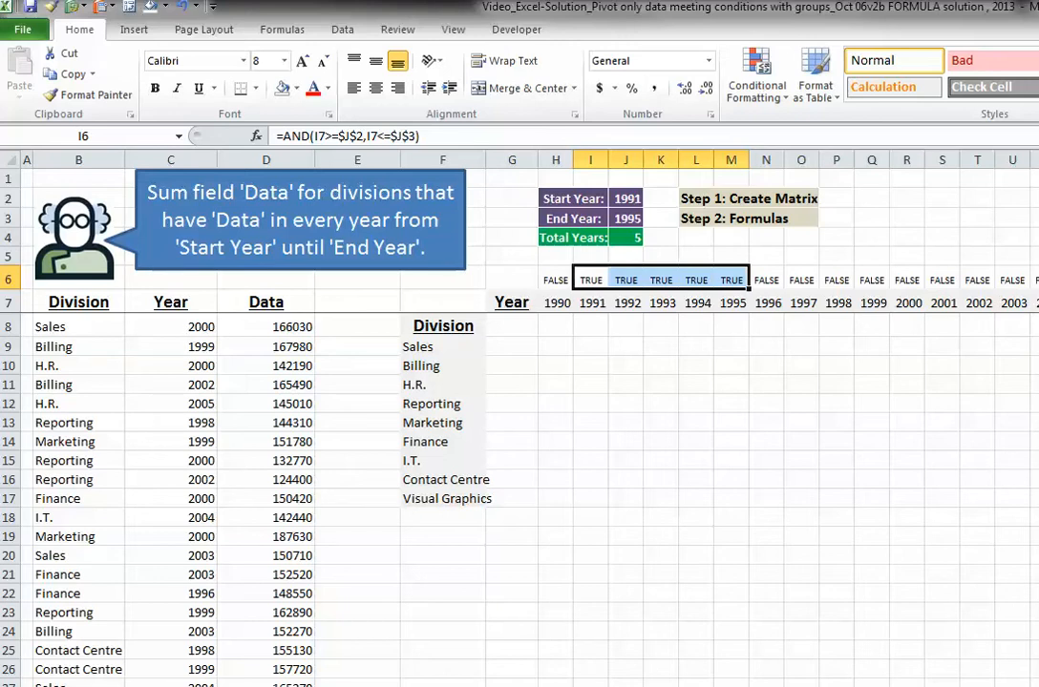
pyautogui.click(555, 280)
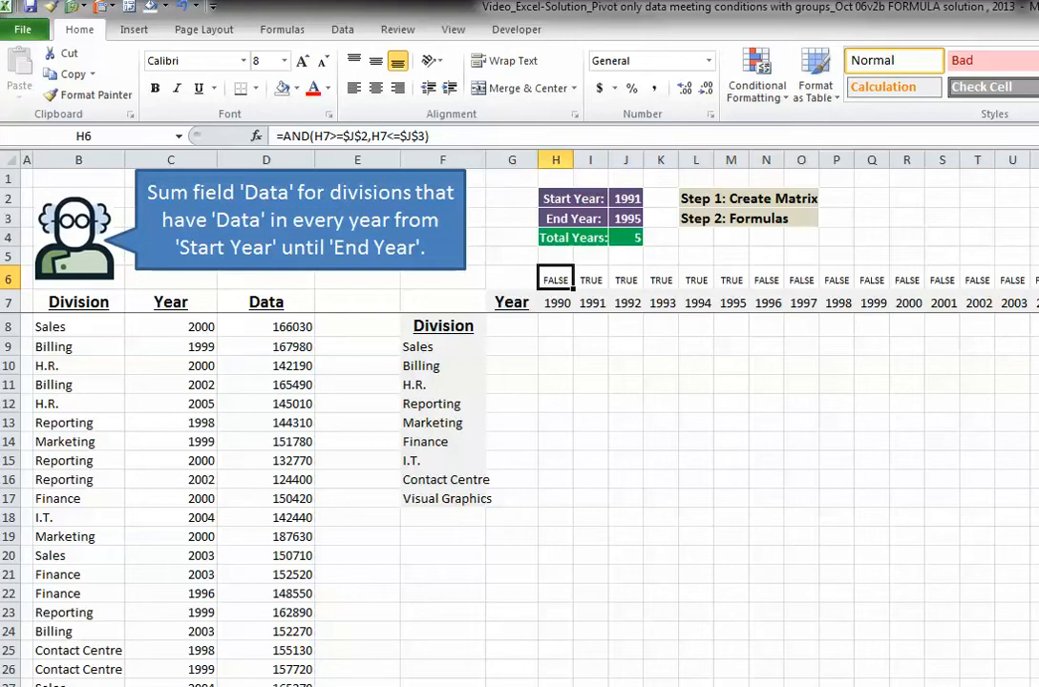
pyautogui.click(555, 346)
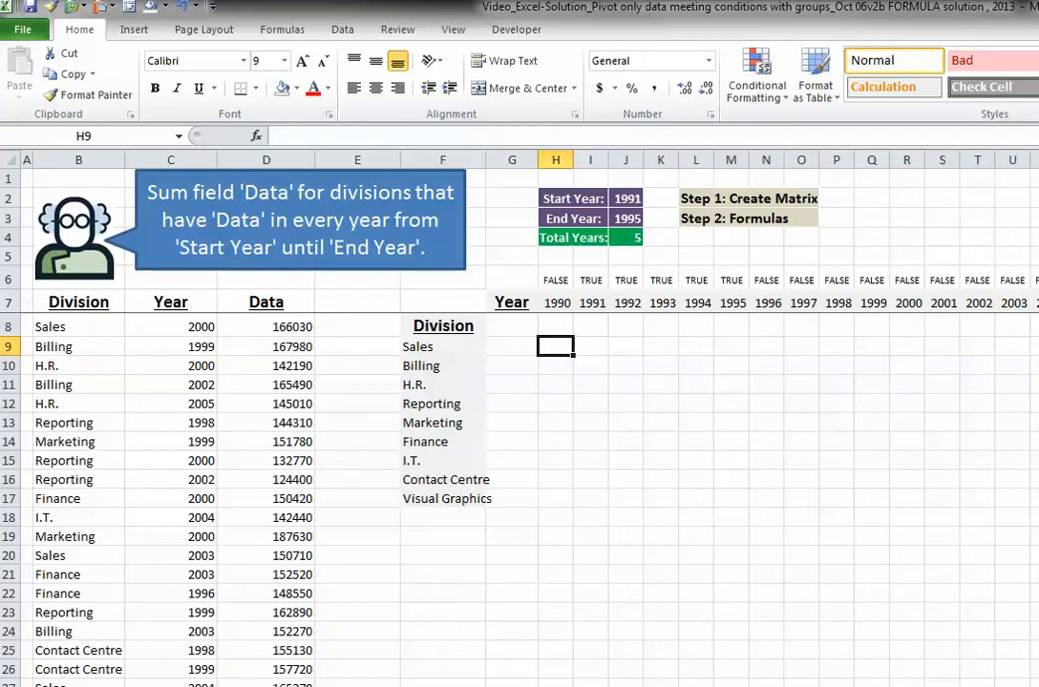
pyautogui.click(442, 461)
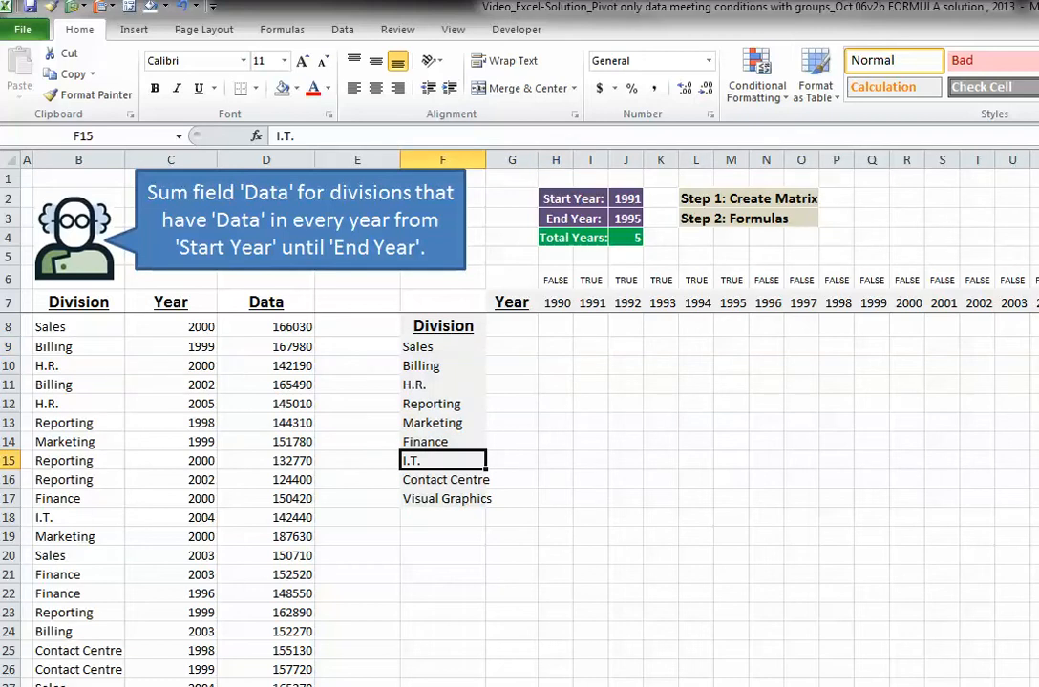
pyautogui.moveTo(590, 460); pyautogui.dragTo(731, 460)
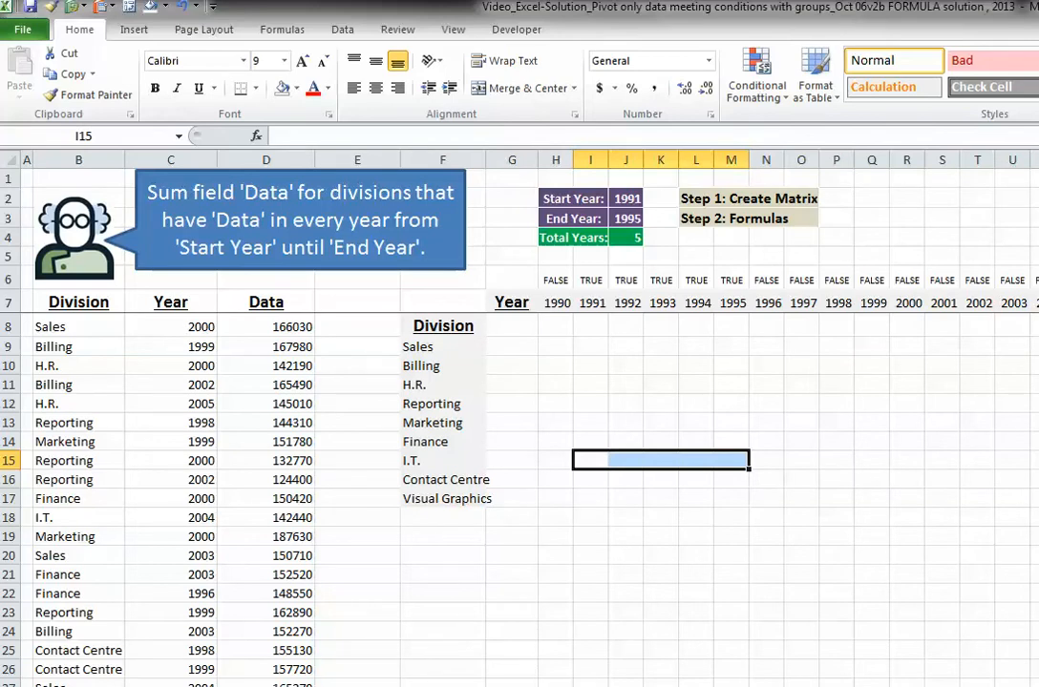
# - Begin a COUNTIFS formula in H9, where the Sales row meets the 1990 column of the matrix
pyautogui.click(556, 346)
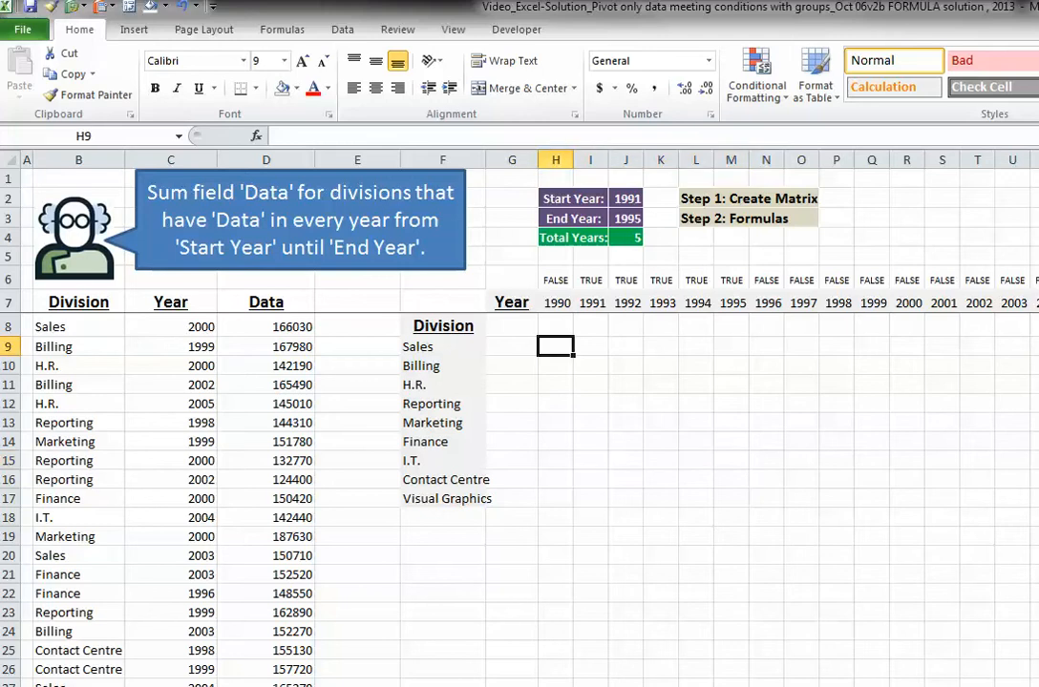
pyautogui.write('=count')
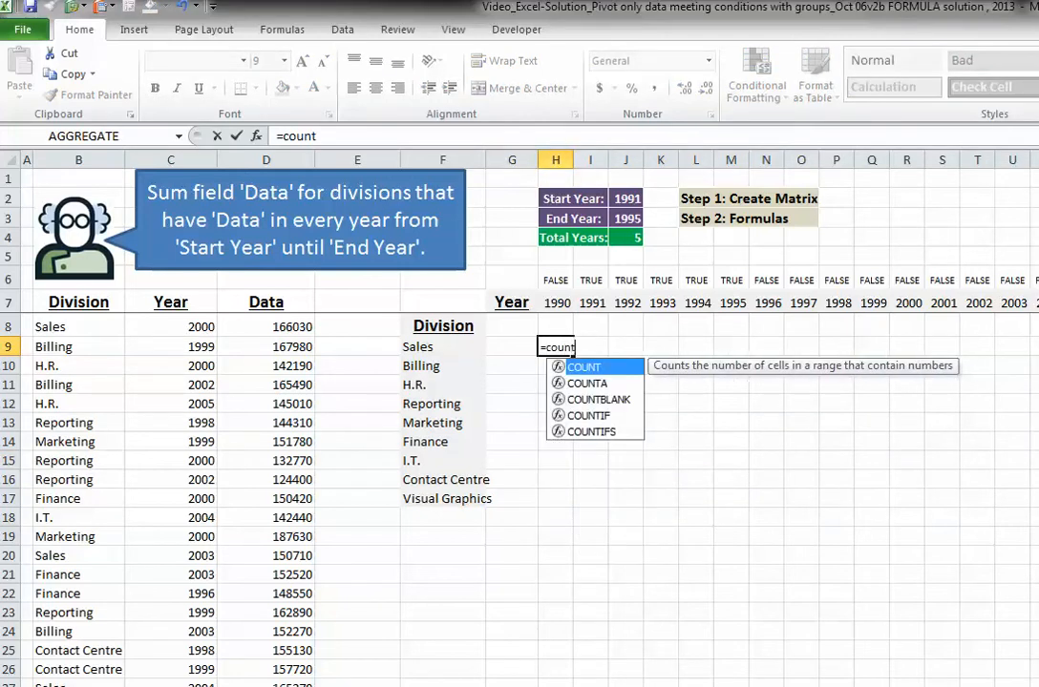
pyautogui.write('ifs(')
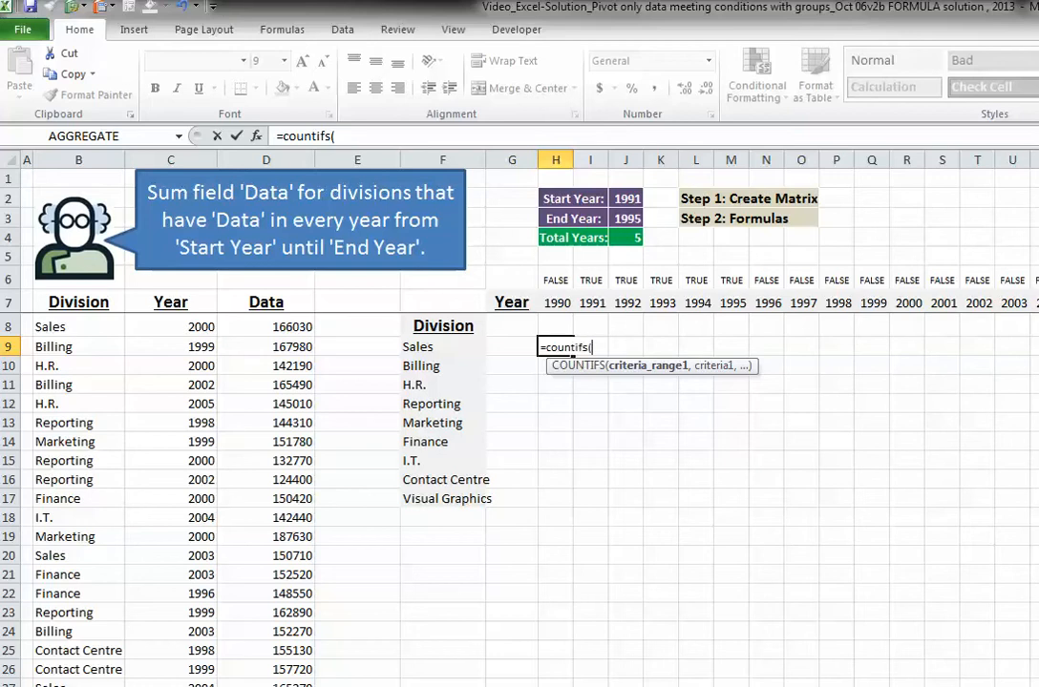
pyautogui.click(78, 326)
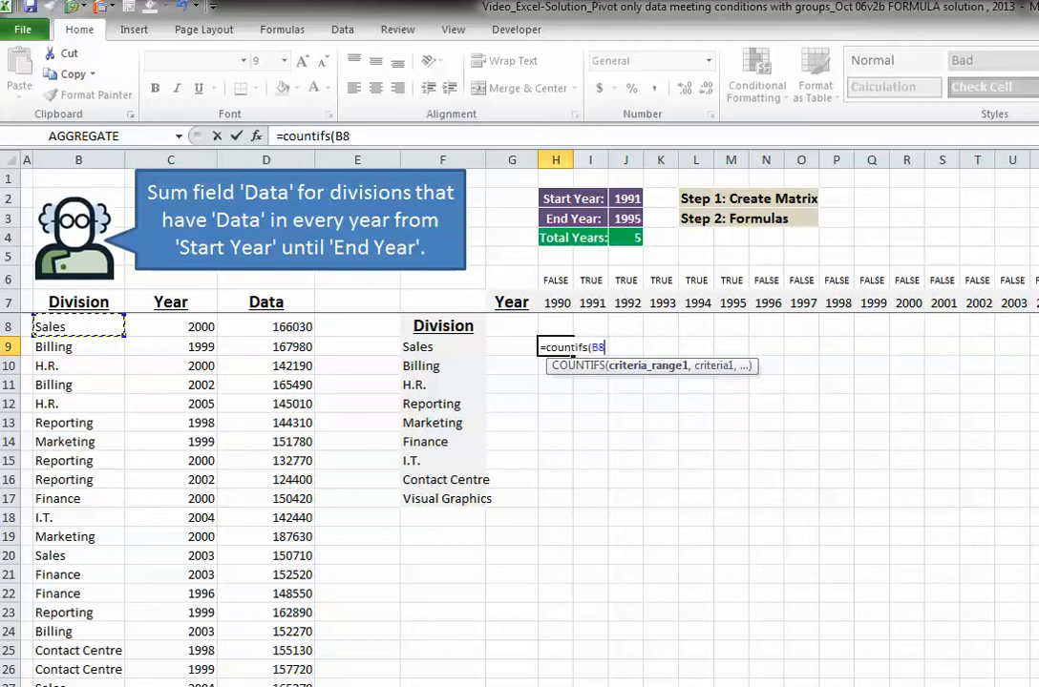
pyautogui.hotkey('ctrl', 'shift', 'Down')
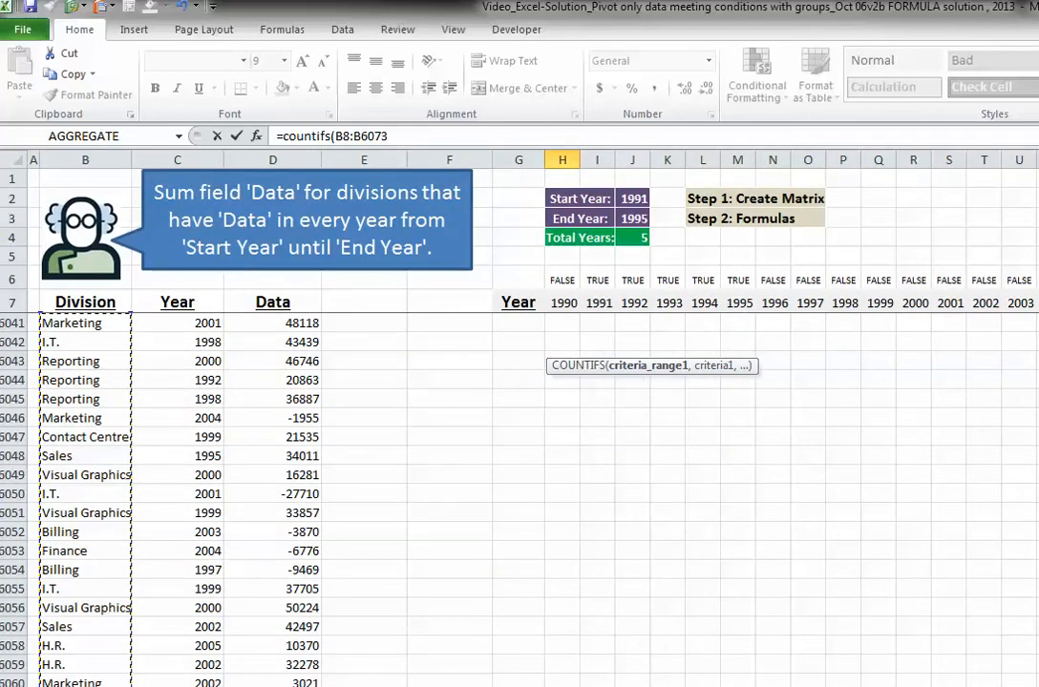
pyautogui.press('F4')
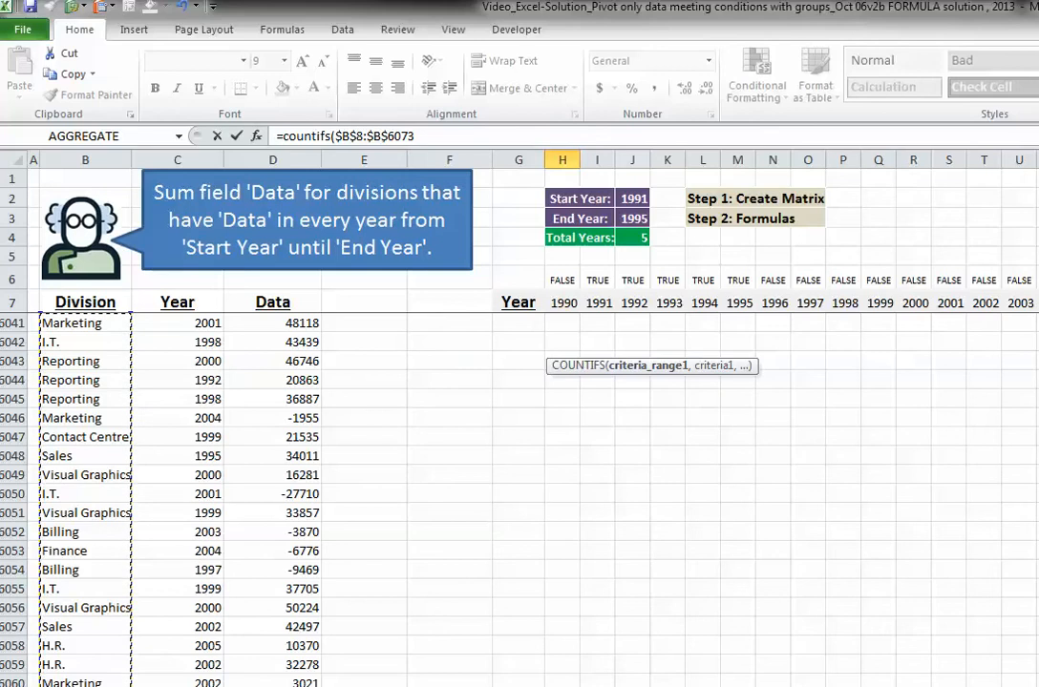
pyautogui.hotkey('ctrl', 'Home')
pyautogui.press('Right')
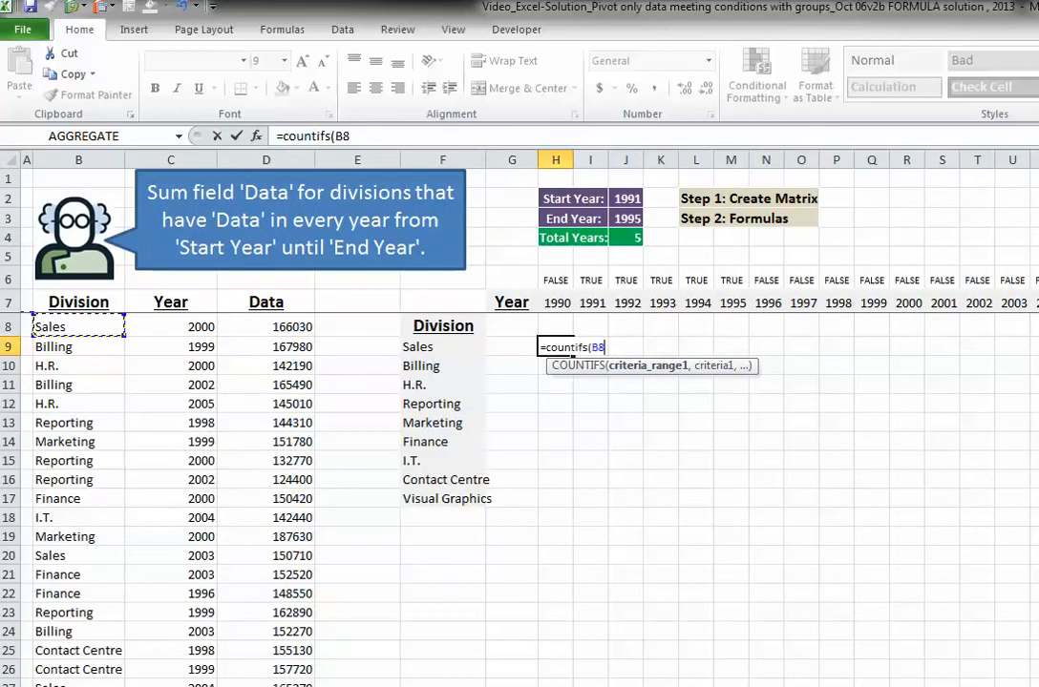
pyautogui.hotkey('ctrl', 'shift', 'Down')
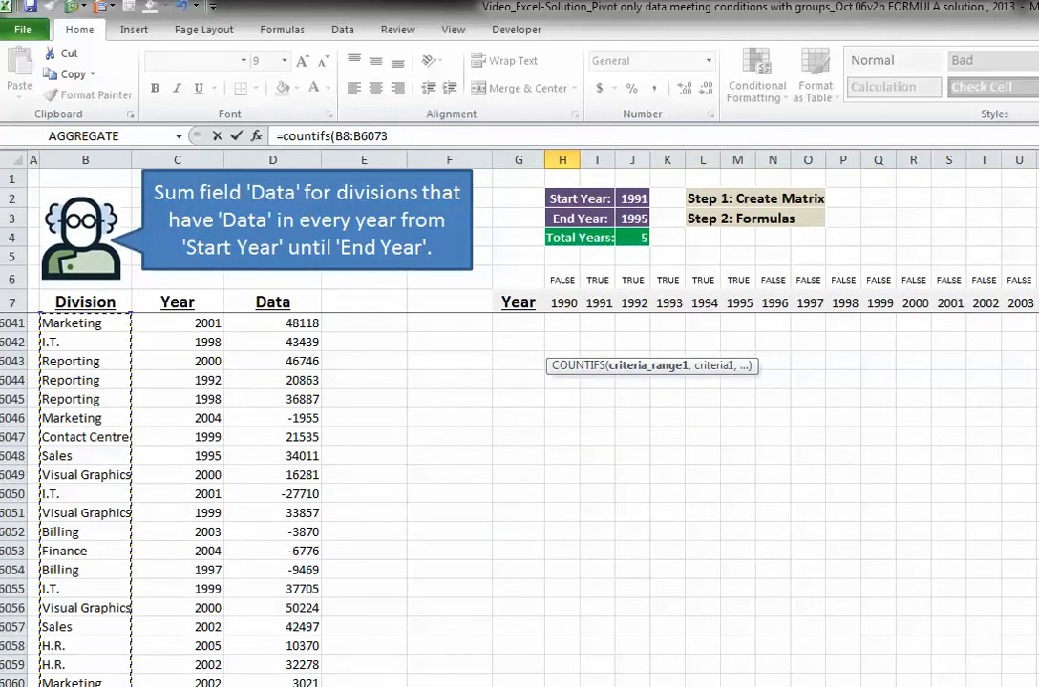
pyautogui.press('F4')
pyautogui.scroll(20, 519, 498)
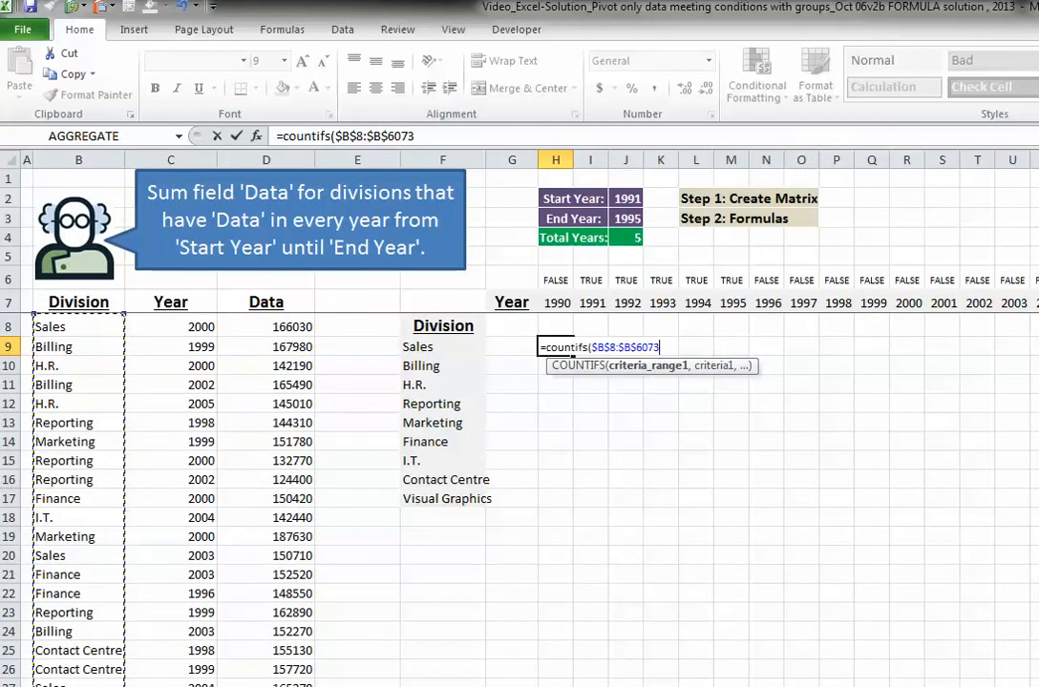
pyautogui.click(442, 346)
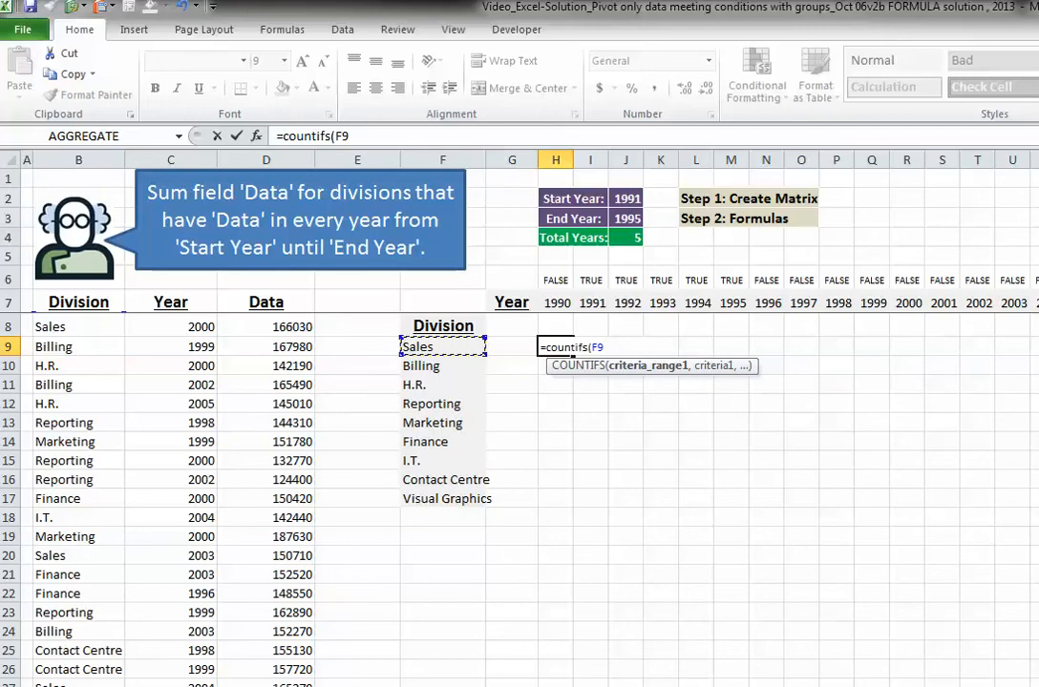
pyautogui.doubleClick(343, 137)
pyautogui.press('Delete')
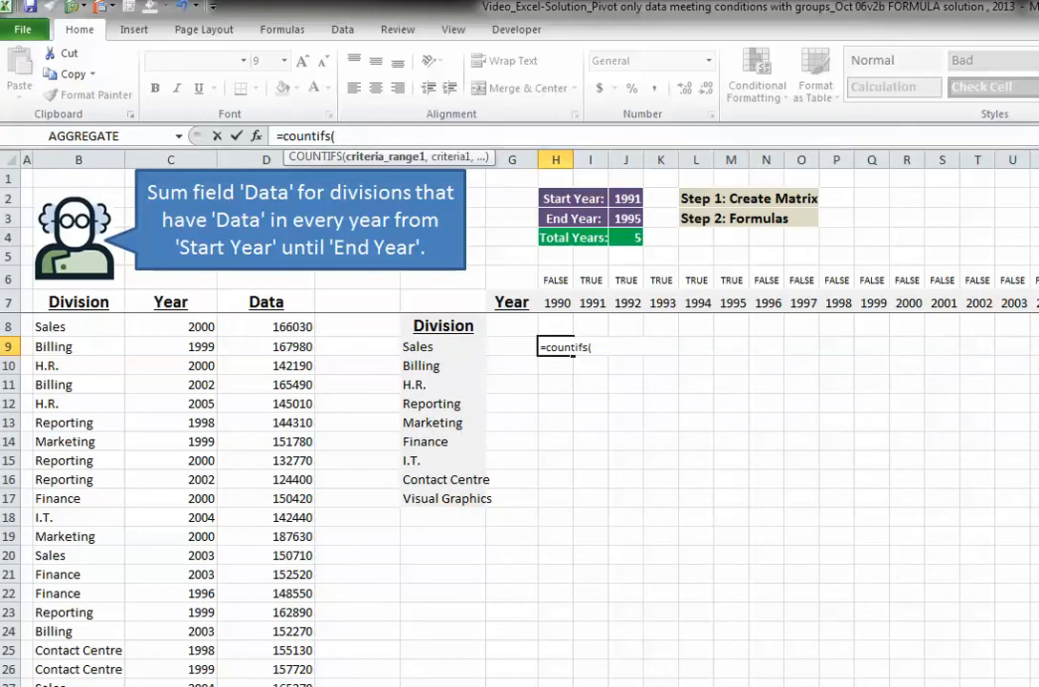
# - Use the whole Division column, $B$8:$B$6073, as the first criteria range of the COUNTIFS formula
pyautogui.click(78, 326)
pyautogui.hotkey('ctrl', 'shift', 'Down')
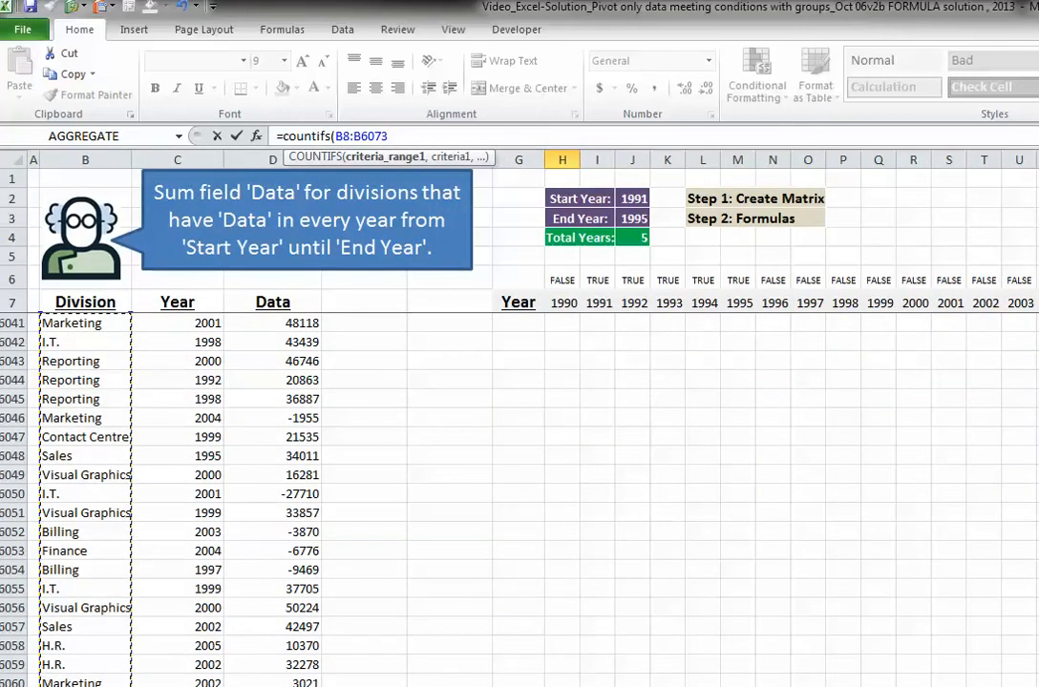
pyautogui.press('F4')
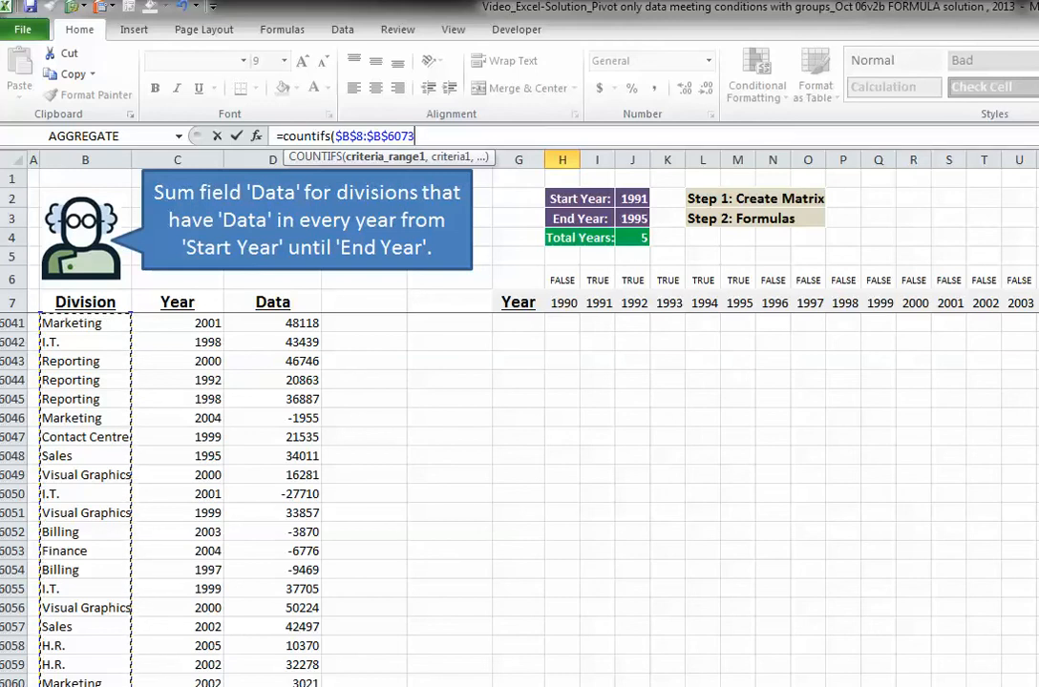
pyautogui.write(',')
# - Set the first criterion to the Sales division label as $F9, with only its column locked
pyautogui.click(518, 303)
pyautogui.press('Down')
pyautogui.press('Down')
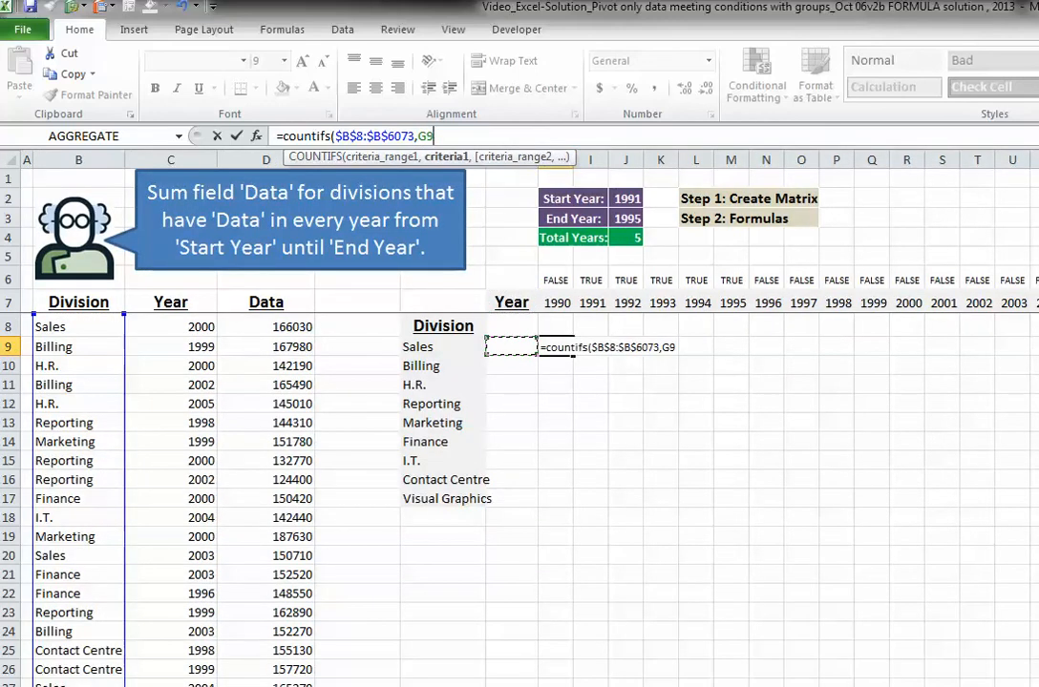
pyautogui.press('Left')
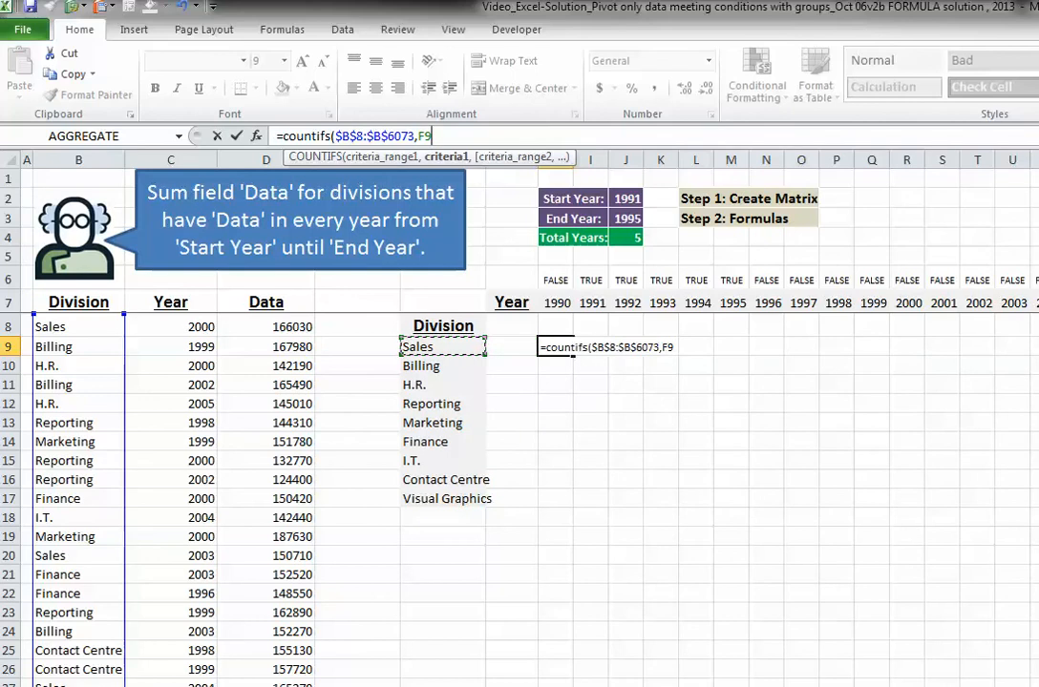
pyautogui.press('F4')
pyautogui.press('F4')
pyautogui.press('F4')
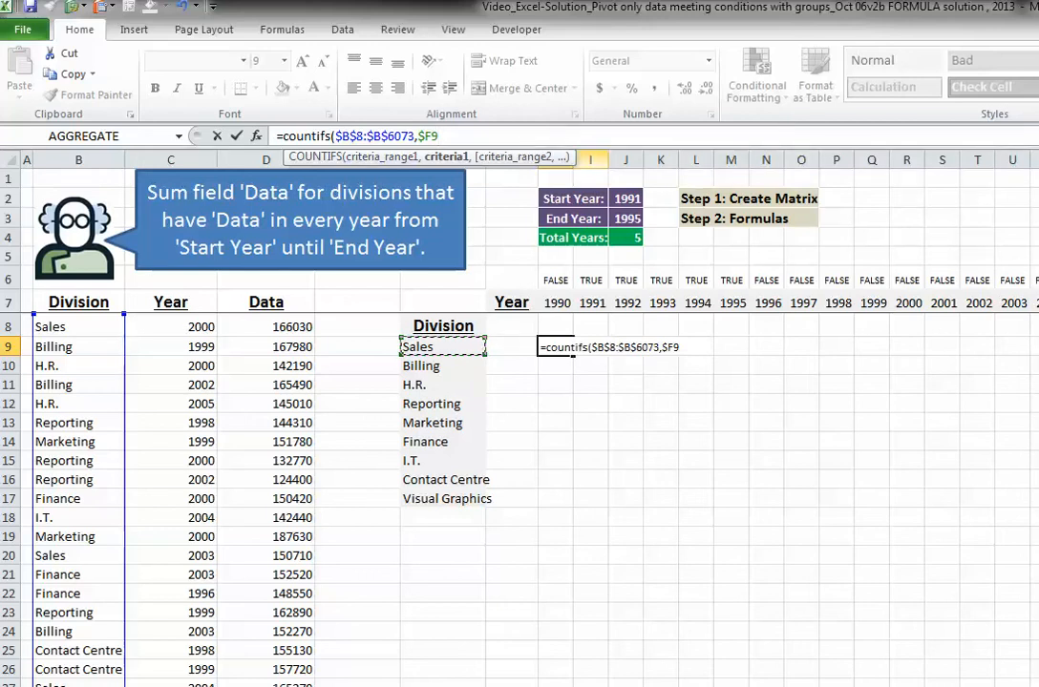
pyautogui.moveTo(430, 156); pyautogui.dragTo(654, 217)
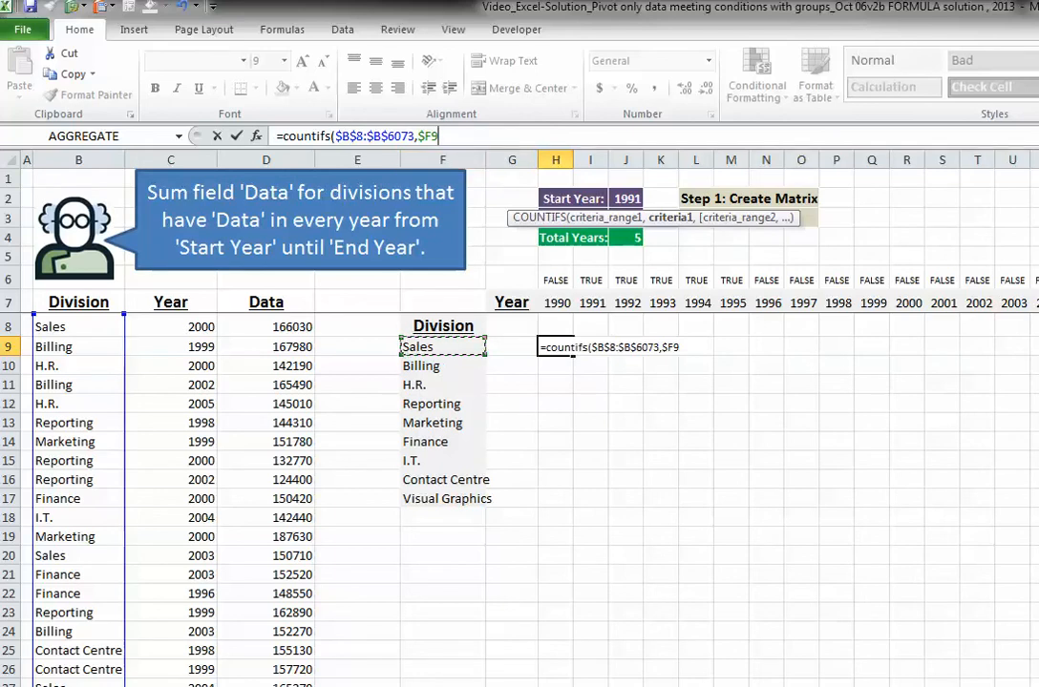
pyautogui.write(',')
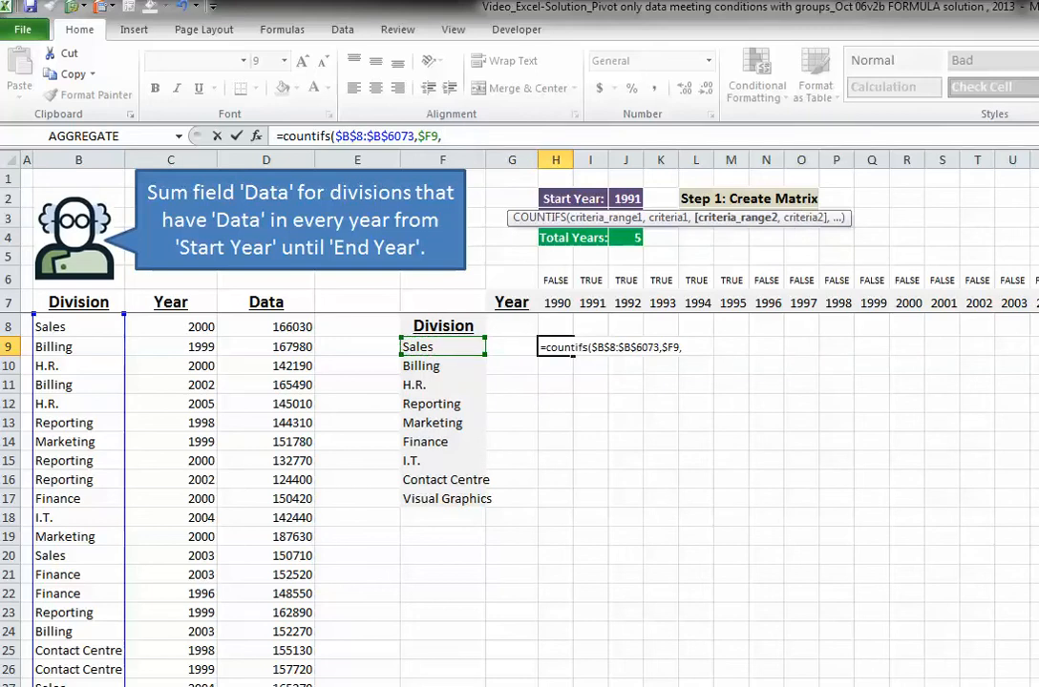
# - Copy the range $B$8:$B$6073 into the second criteria range of the COUNTIFS formula in H9
pyautogui.click(334, 136)
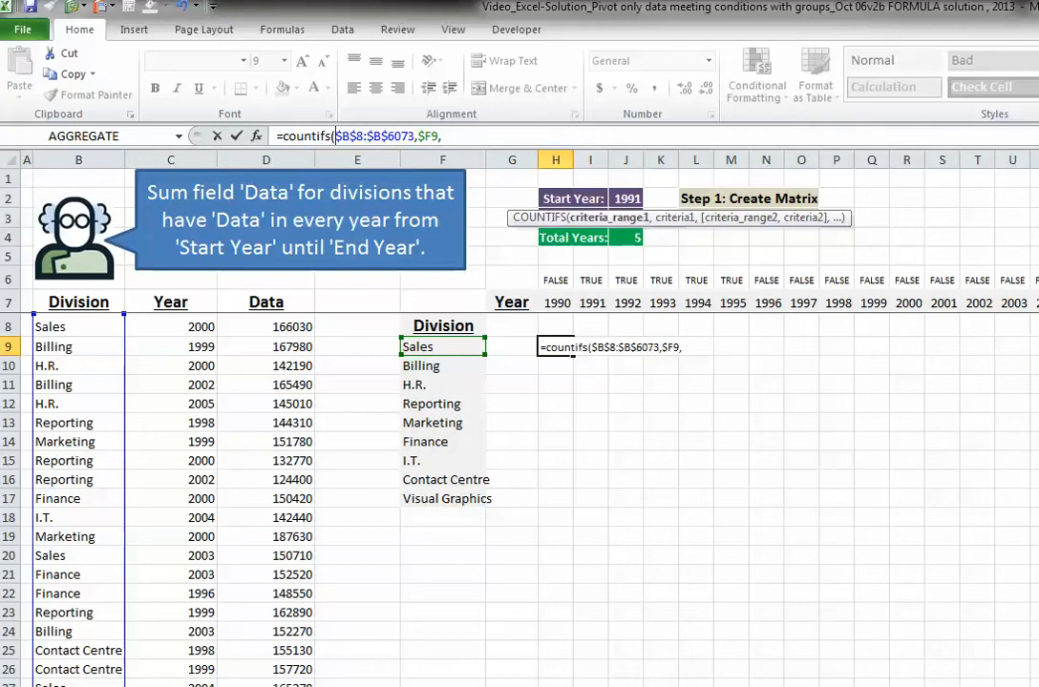
pyautogui.click(609, 218)
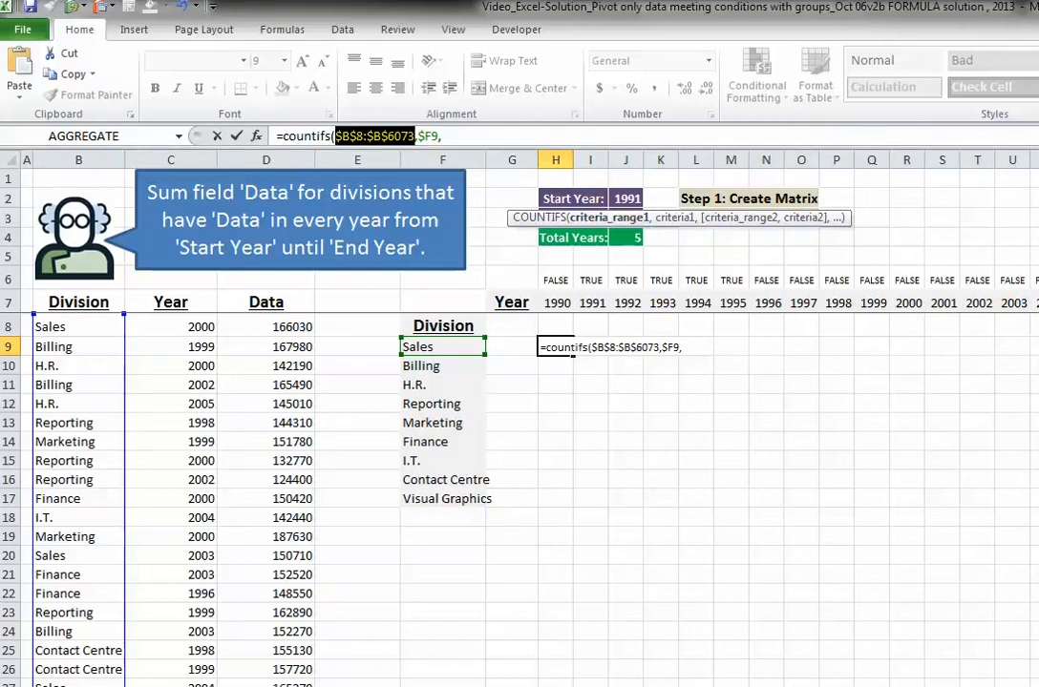
pyautogui.hotkey('ctrl', 'c')
pyautogui.press('End')
pyautogui.hotkey('ctrl', 'v')
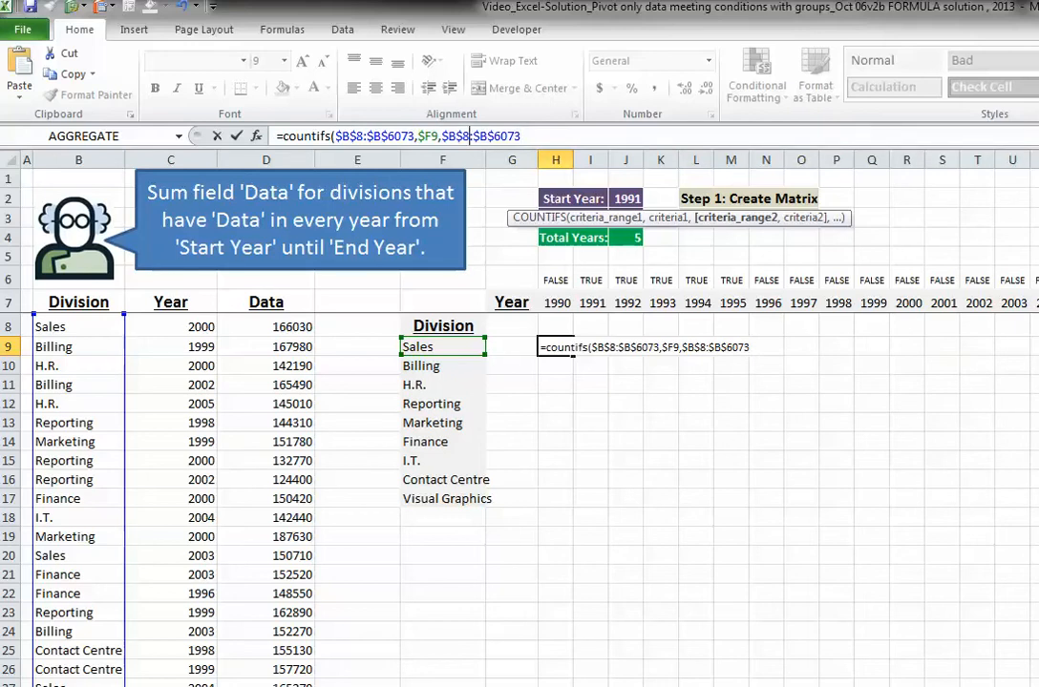
pyautogui.press('Return')
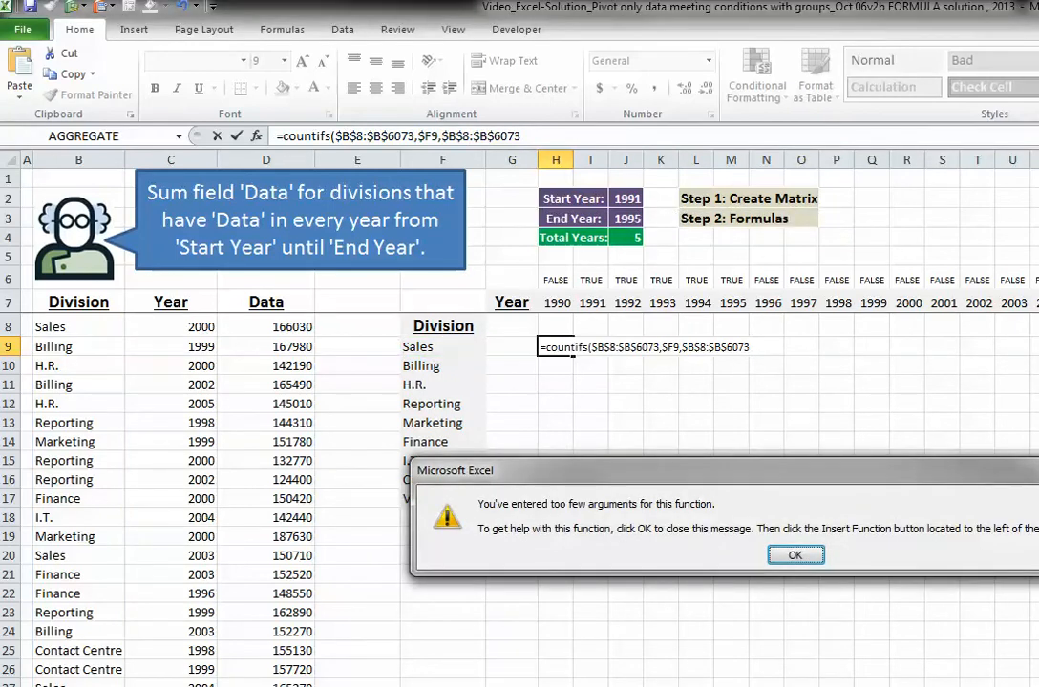
pyautogui.press('Return')
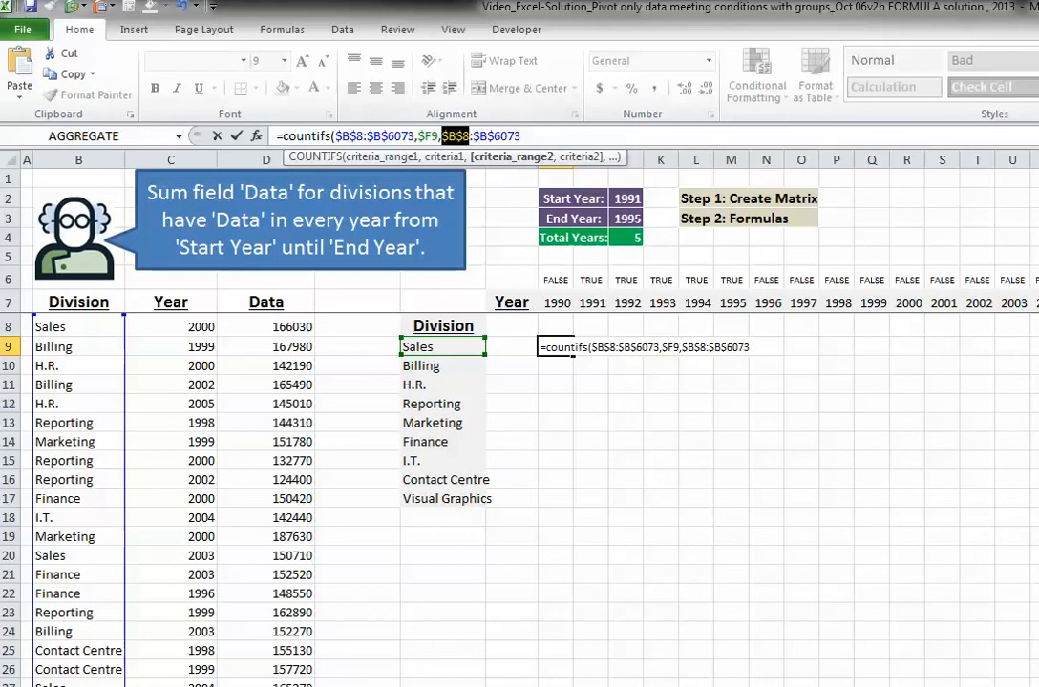
# - Change the formula's second criteria range to the Year column, $C$8:$C$6073
pyautogui.write('$c$8')
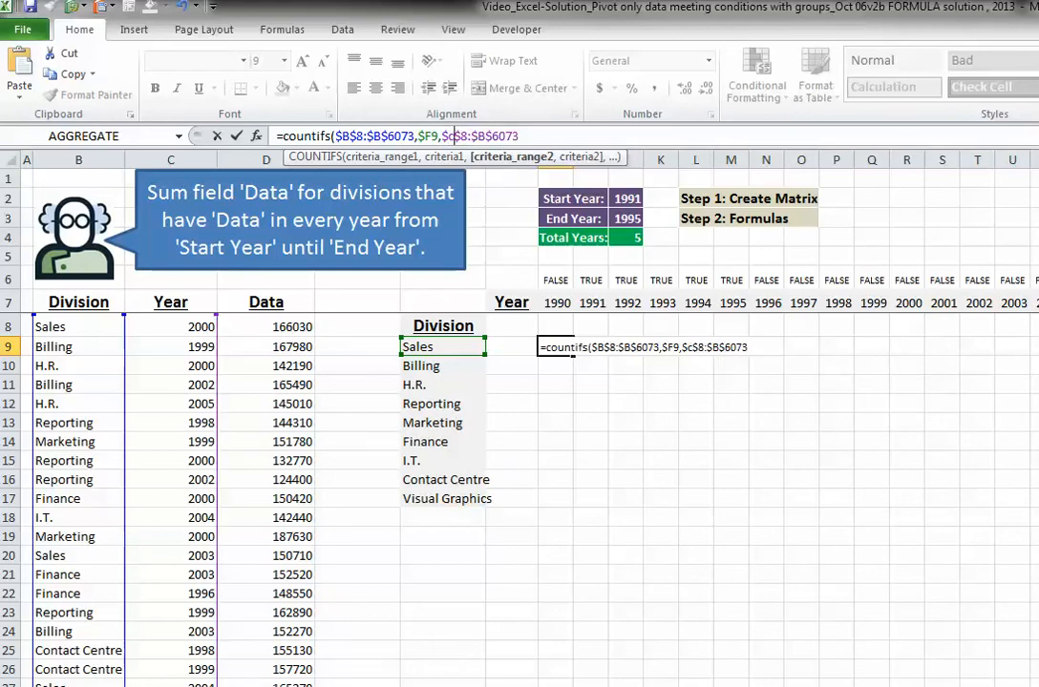
pyautogui.press('Right')
pyautogui.press('Right')
pyautogui.press('Right')
pyautogui.press('Right')
pyautogui.press('Delete')
pyautogui.write('c')
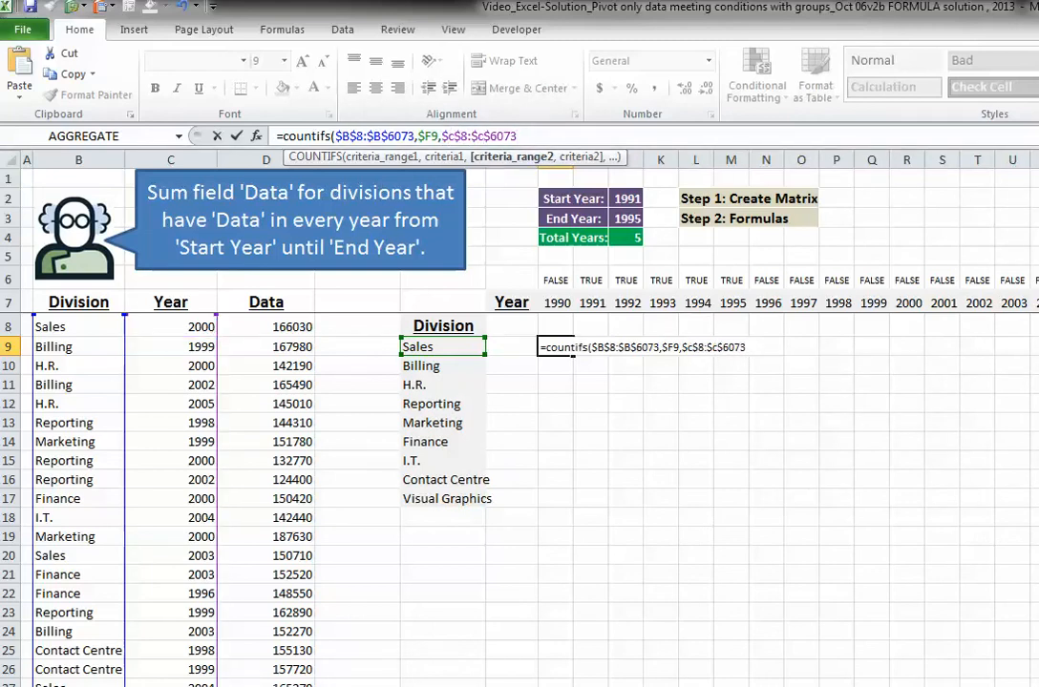
# - Set the second criterion to the 1990 heading as H$7, row locked, and complete the COUNTIFS formula in H9
pyautogui.write(',')
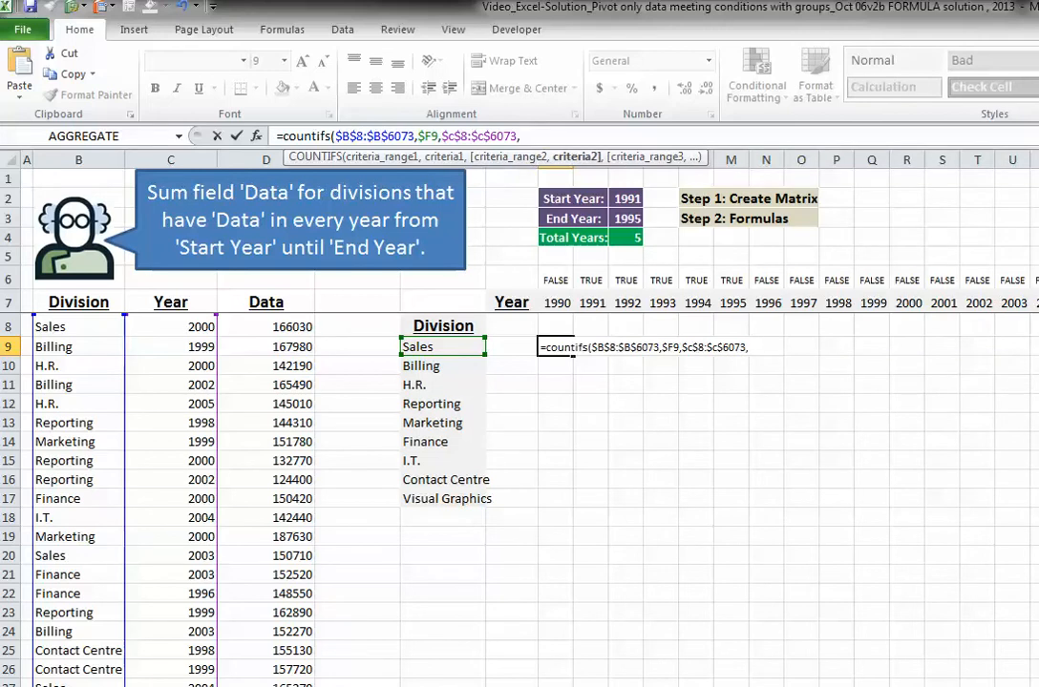
pyautogui.press('Up')
pyautogui.press('Up')
pyautogui.press('F4')
pyautogui.press('F4')
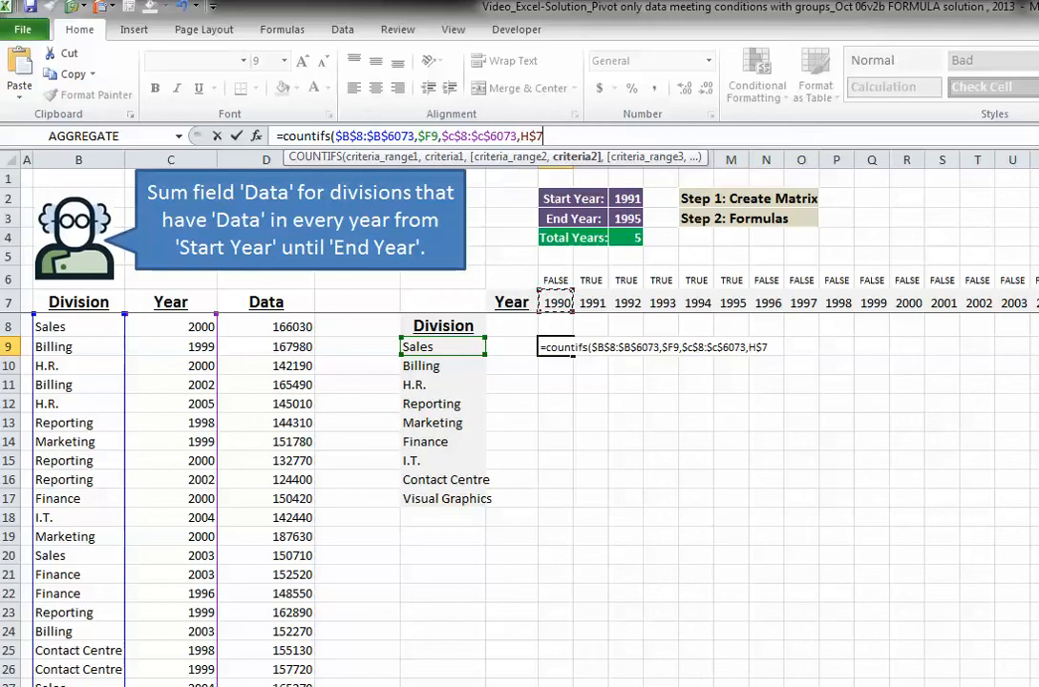
pyautogui.write(')')
pyautogui.press('Return')
pyautogui.press('Up')
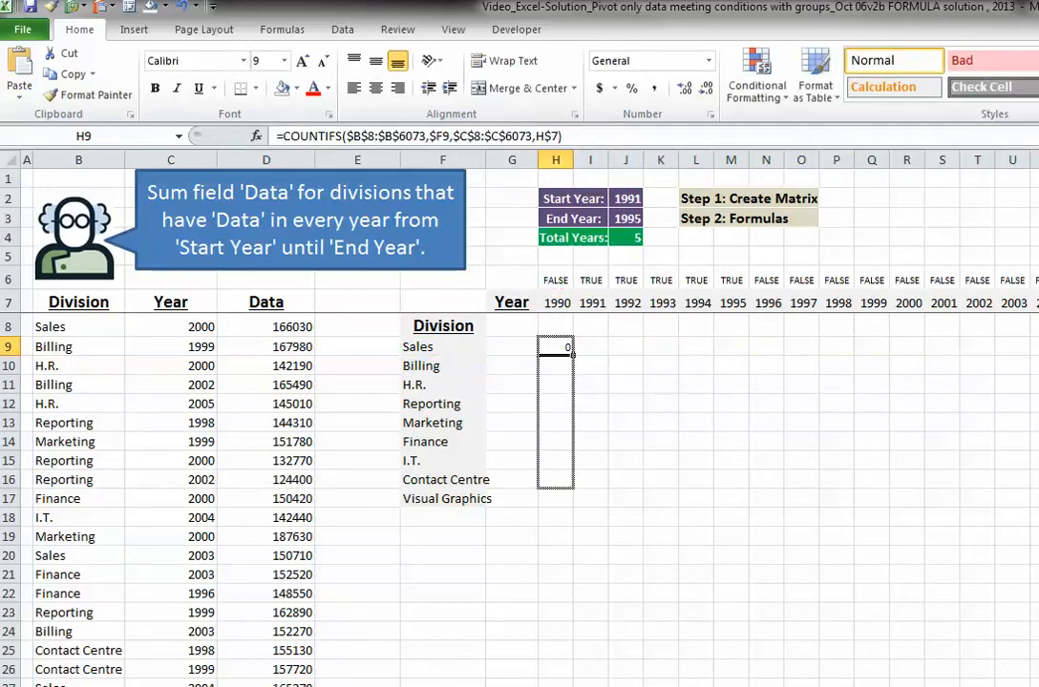
# - Copy the COUNTIFS formula from H9 down to row 17 and across the remaining year columns
pyautogui.doubleClick(573, 356)
pyautogui.moveTo(573, 508); pyautogui.dragTo(1037, 501)
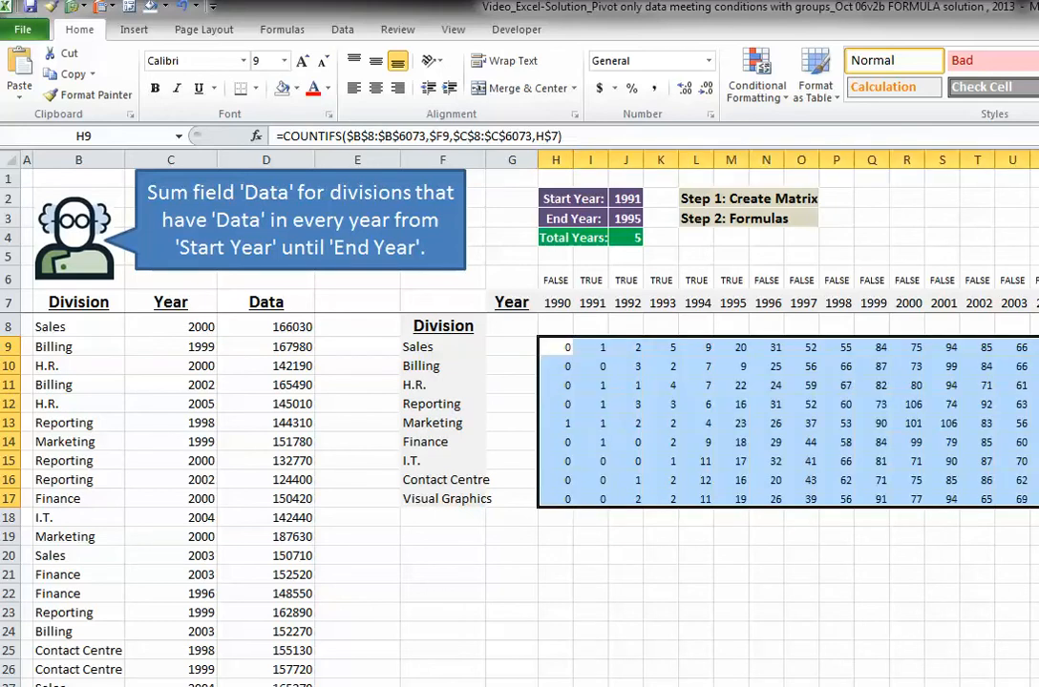
# - Examine the matrix counts for 1991 to 1995, comparing the I.T. cells I15:M15 with the Sales cells I9:M9
pyautogui.click(590, 384)
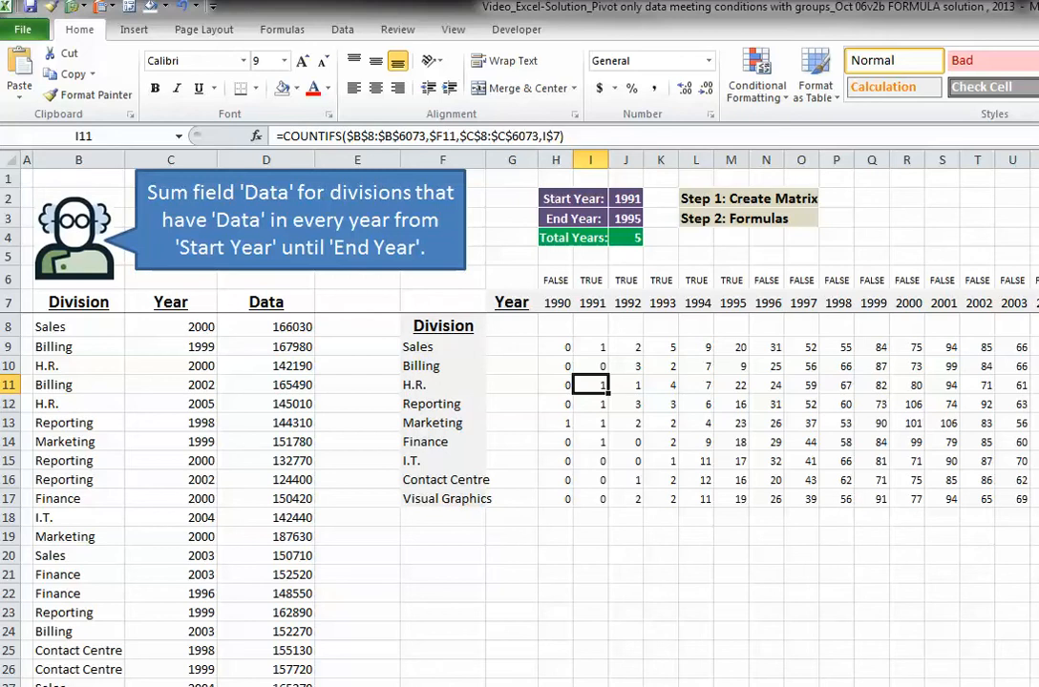
pyautogui.click(442, 461)
pyautogui.click(591, 461)
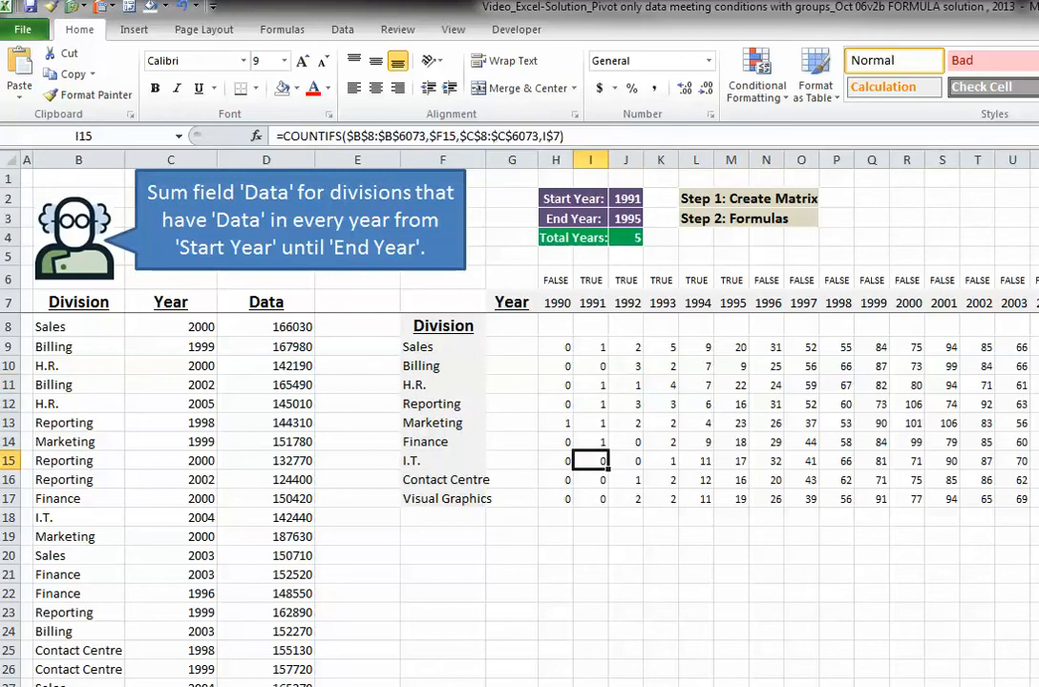
pyautogui.moveTo(591, 461); pyautogui.dragTo(731, 461)
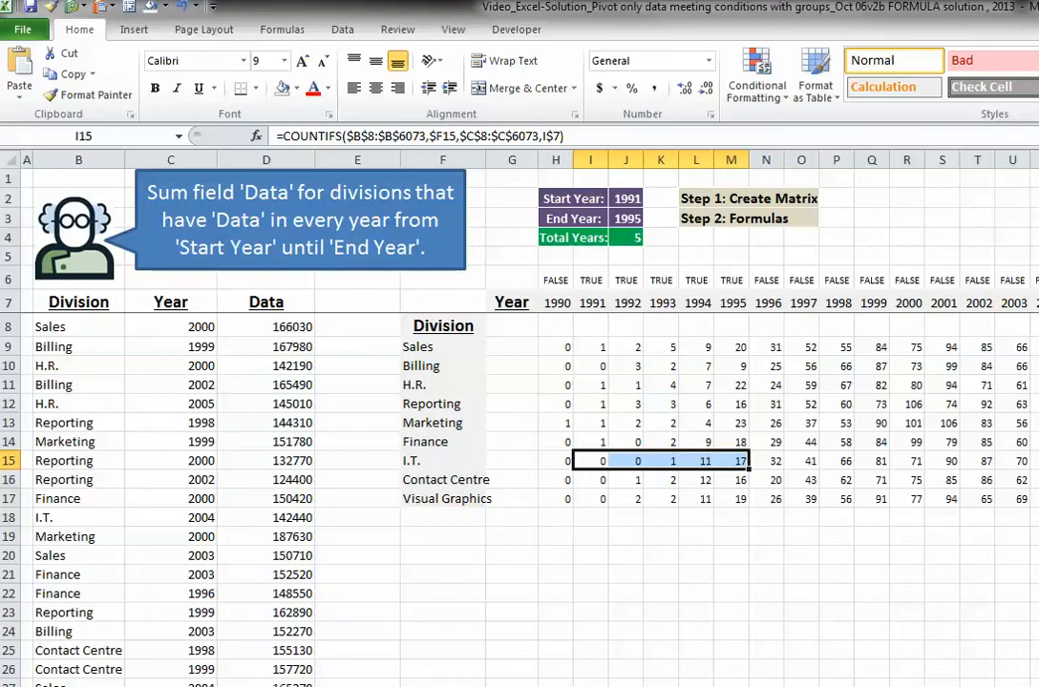
pyautogui.click(512, 461)
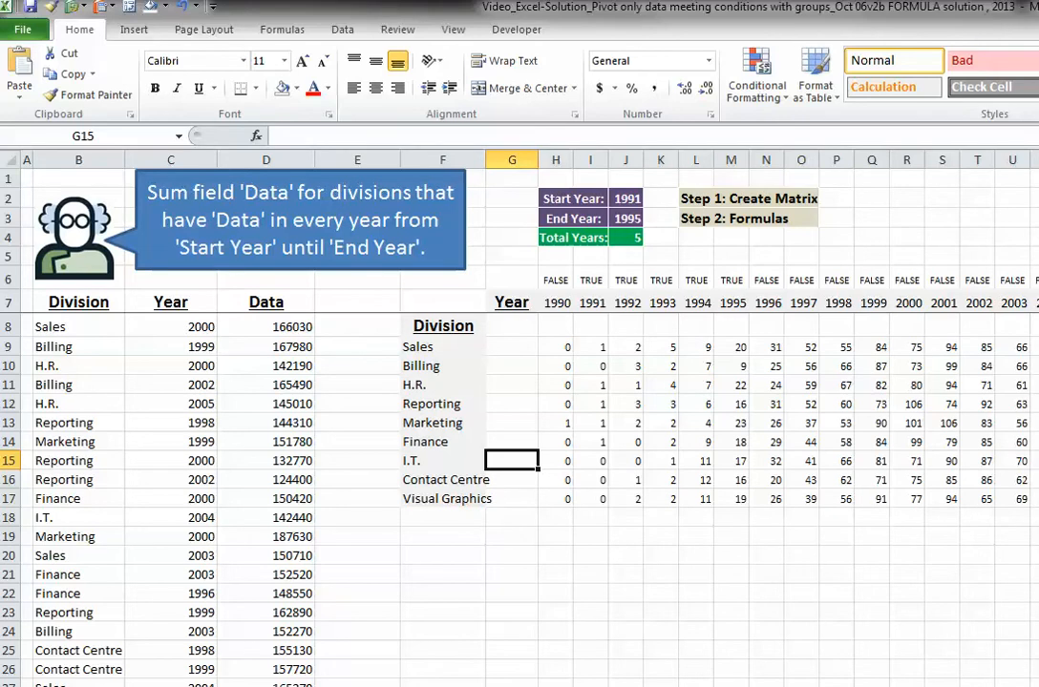
pyautogui.moveTo(590, 348); pyautogui.dragTo(731, 347)
# - Make the year-range test results in I6:M6, above 1991 to 1995, bold
pyautogui.moveTo(590, 279); pyautogui.dragTo(731, 280)
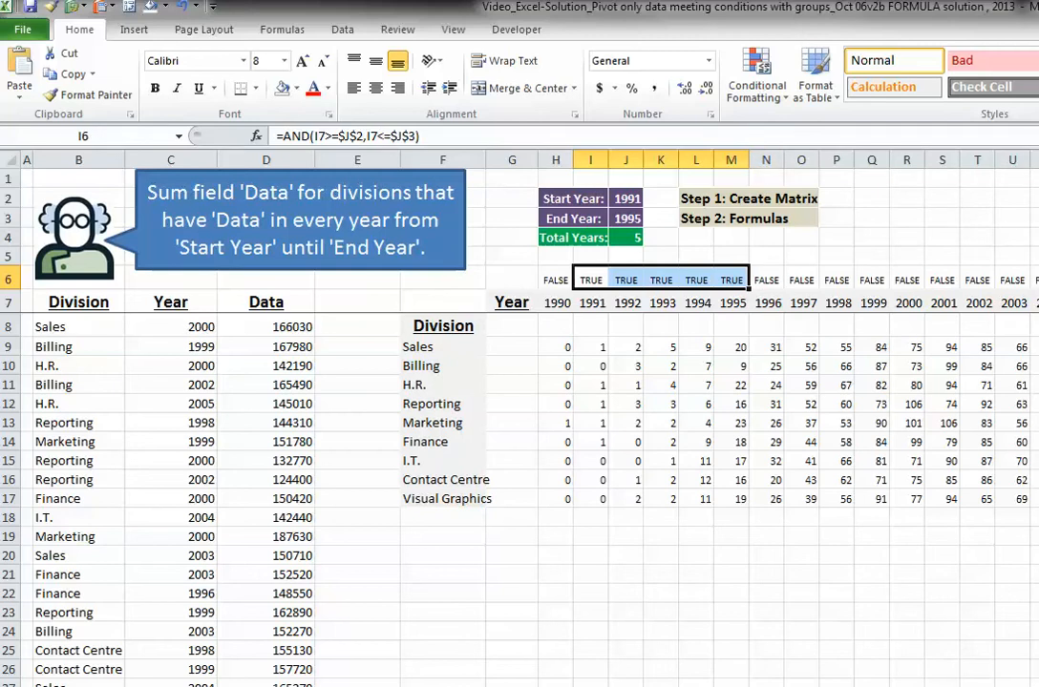
pyautogui.hotkey('ctrl', 'b')
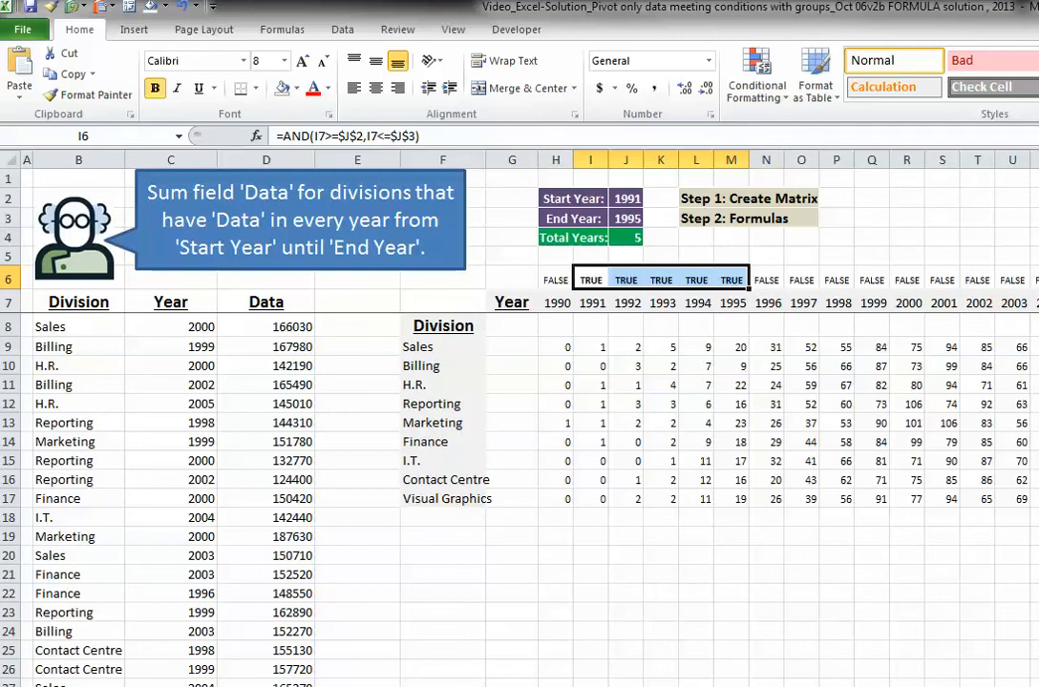
# - Examine the 1991 to 1995 counts row by row from Sales to Marketing, plus the Finance count formula for 1992 in J14
pyautogui.moveTo(590, 347); pyautogui.dragTo(731, 347)
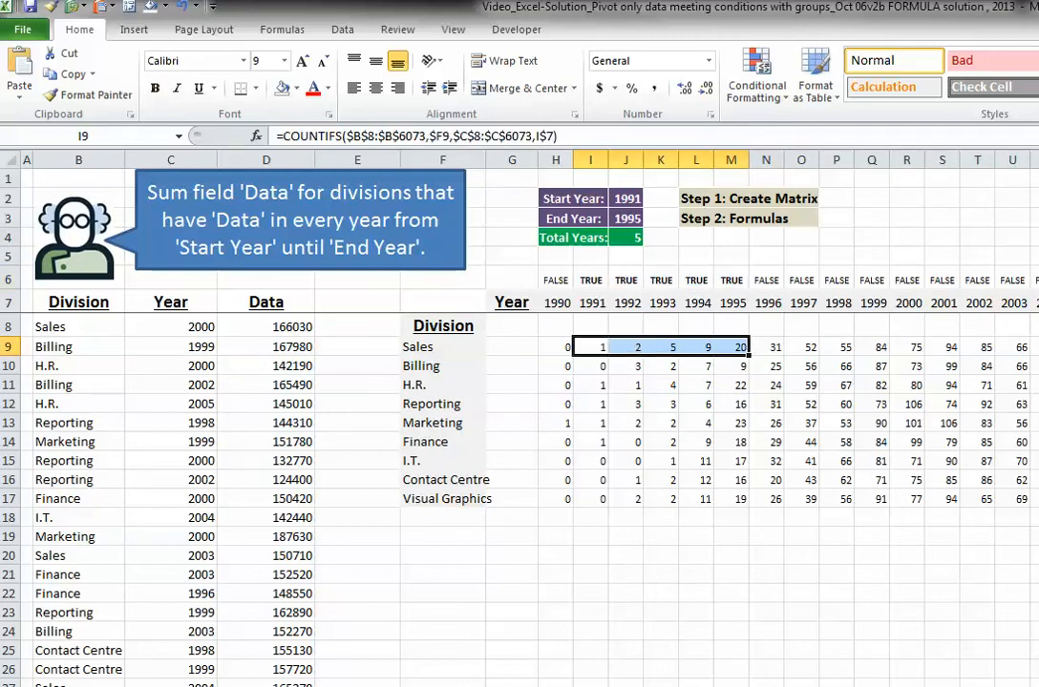
pyautogui.click(590, 367)
pyautogui.moveTo(590, 367); pyautogui.dragTo(731, 385)
pyautogui.moveTo(589, 403); pyautogui.dragTo(731, 404)
pyautogui.moveTo(590, 423); pyautogui.dragTo(731, 422)
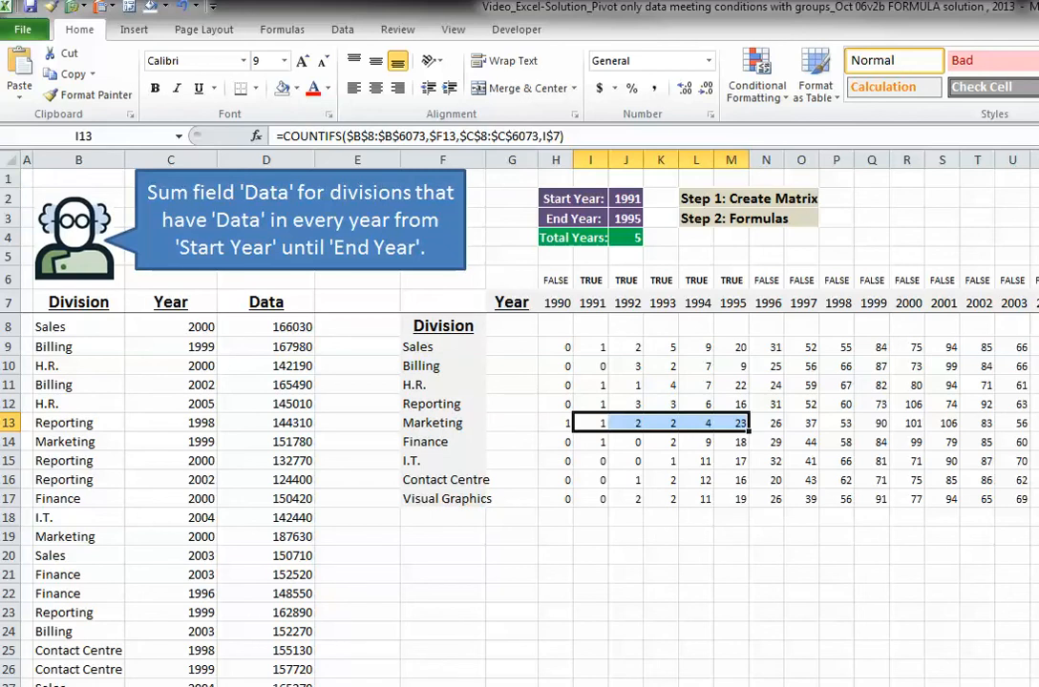
pyautogui.click(442, 442)
pyautogui.click(626, 442)
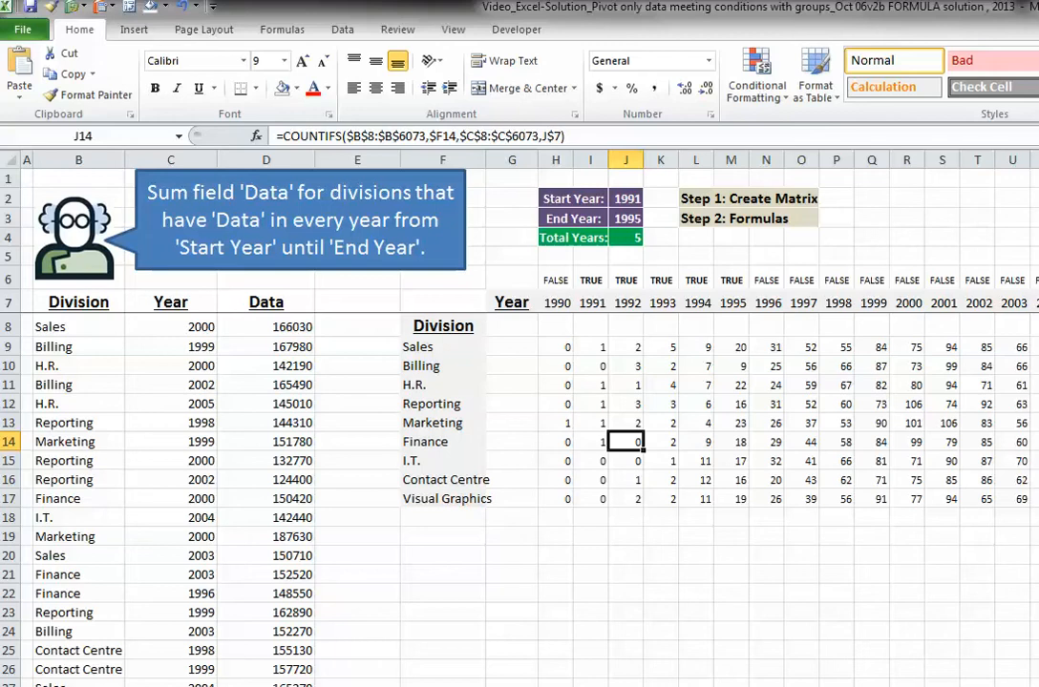
pyautogui.press('F2')
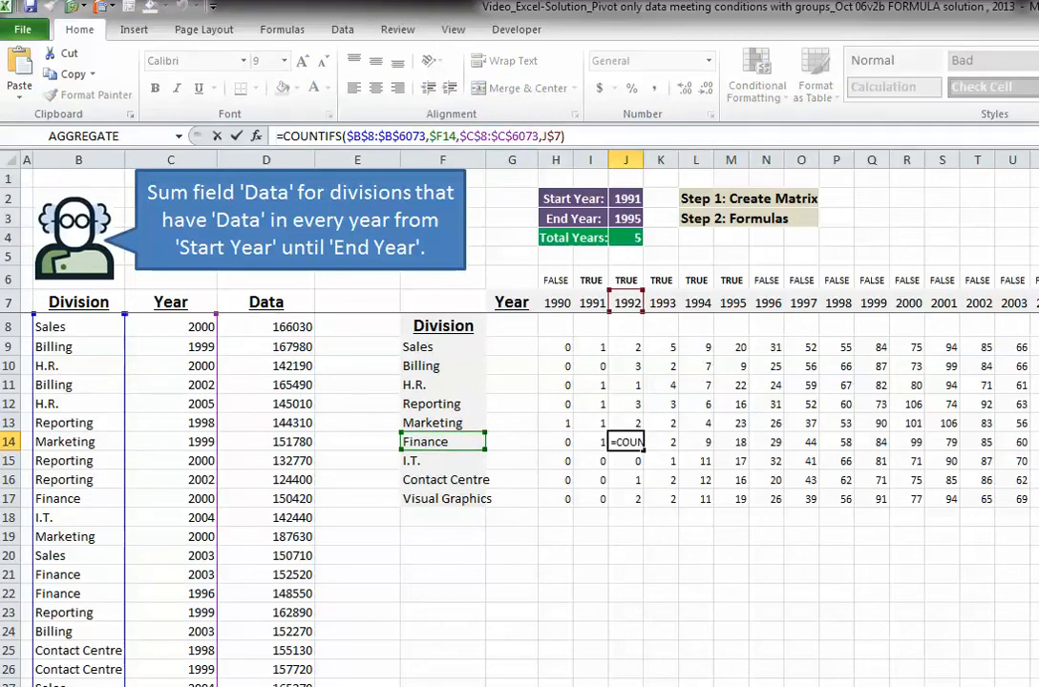
pyautogui.press('Escape')
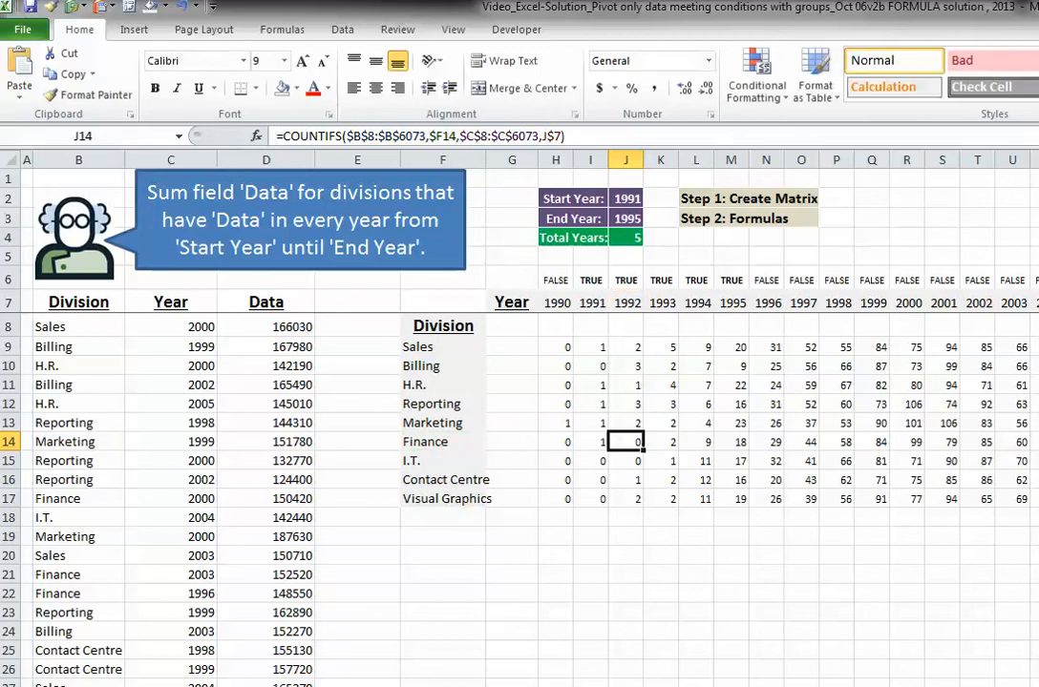
# - Examine the 1991 and 1992 counts for I.T. and the 1991 counts for Contact Centre and Visual Graphics, including the formula in I16
pyautogui.click(590, 461)
pyautogui.click(625, 461)
pyautogui.click(590, 480)
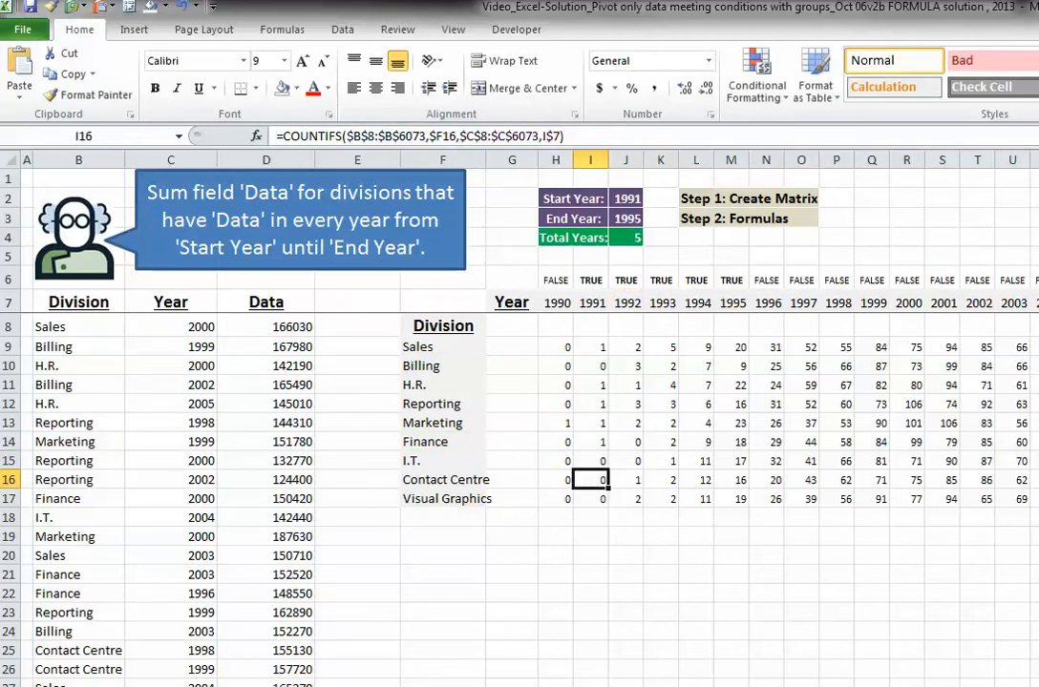
pyautogui.click(383, 136)
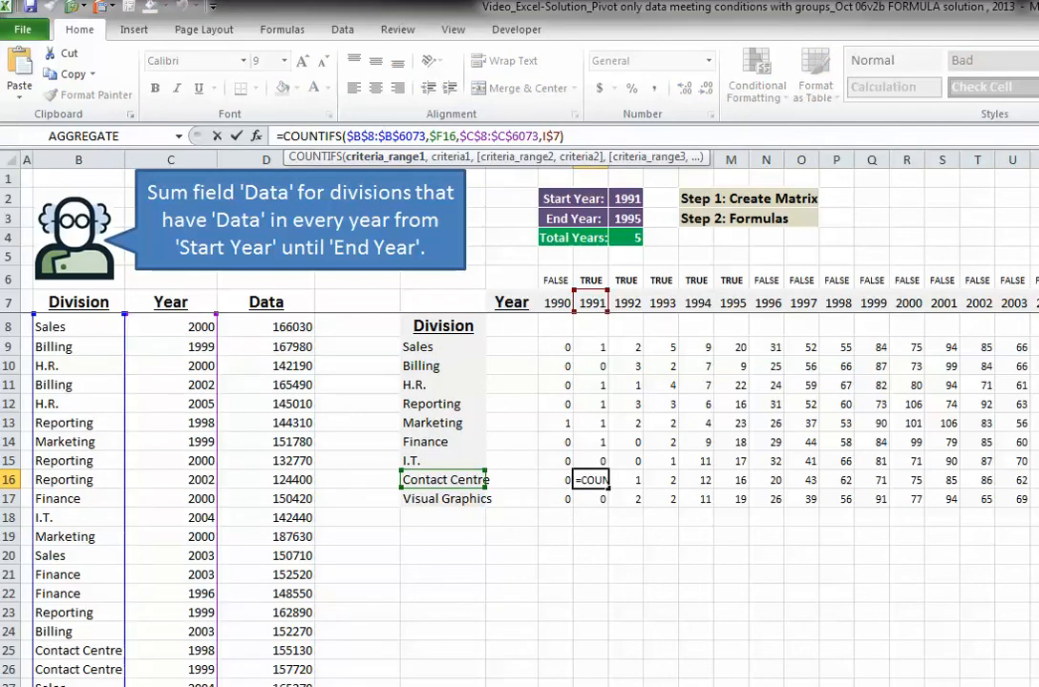
pyautogui.press('Escape')
pyautogui.press('Down')
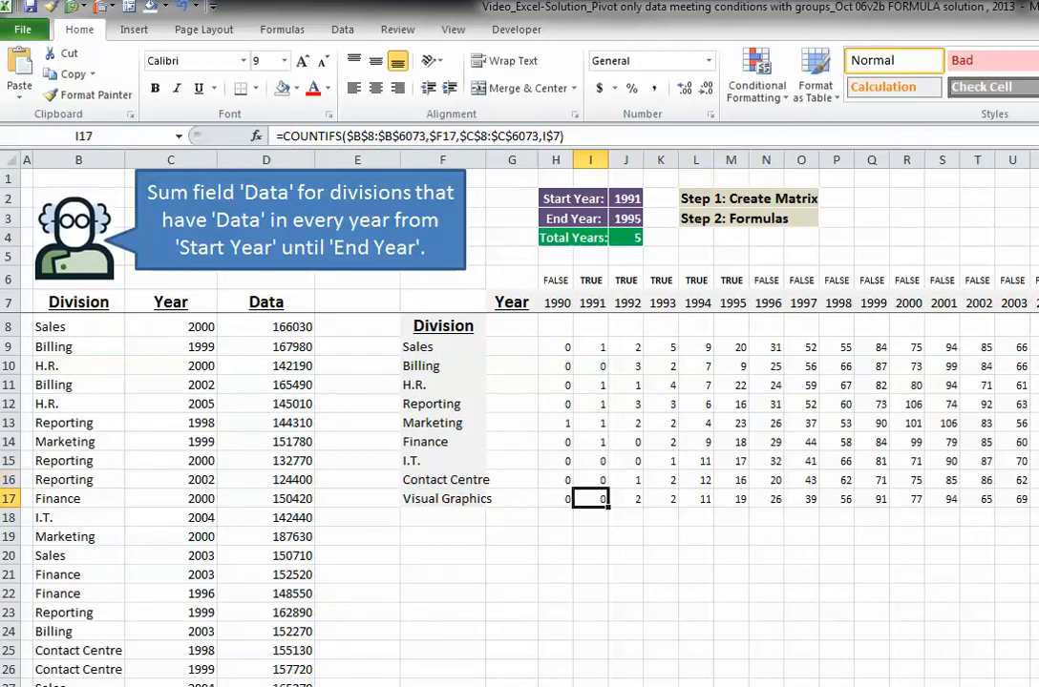
pyautogui.press('Down')
pyautogui.press('Down')
pyautogui.press('Down')
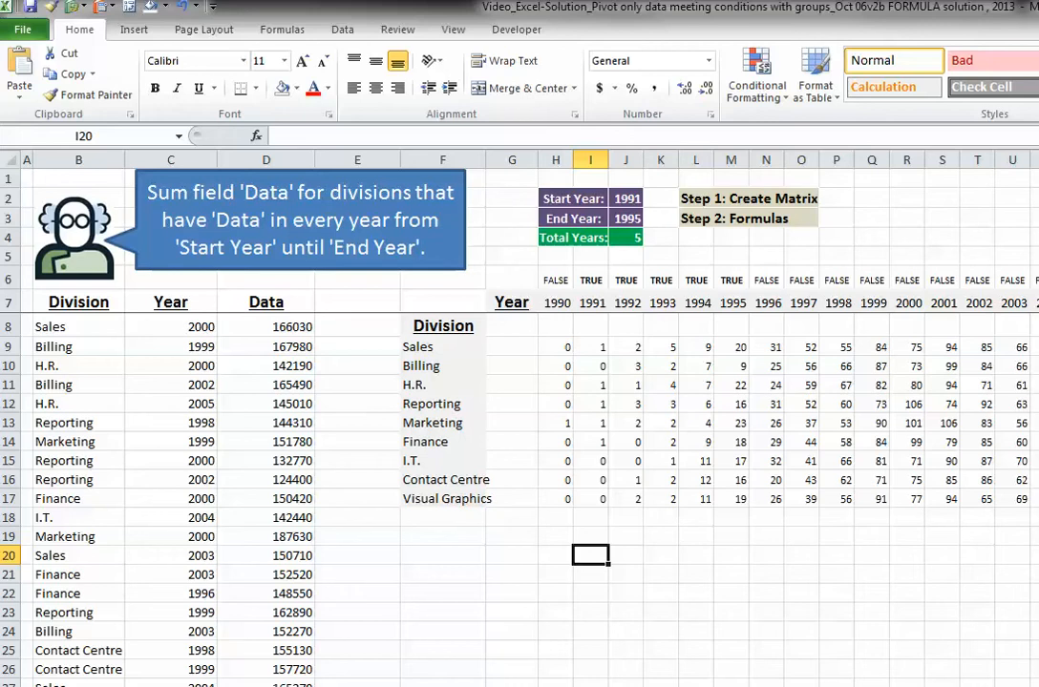
# - Wrap the COUNTIFS formula in H9 in an AND function and make its first condition test that the count is >0
pyautogui.click(556, 347)
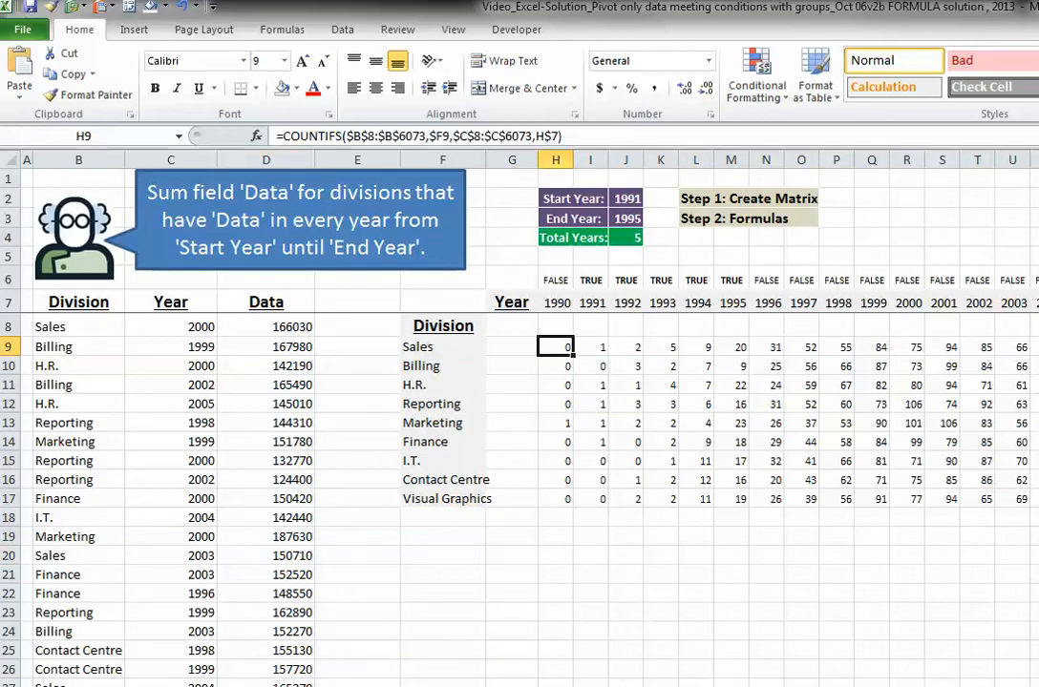
pyautogui.press('F2')
pyautogui.write('and(')
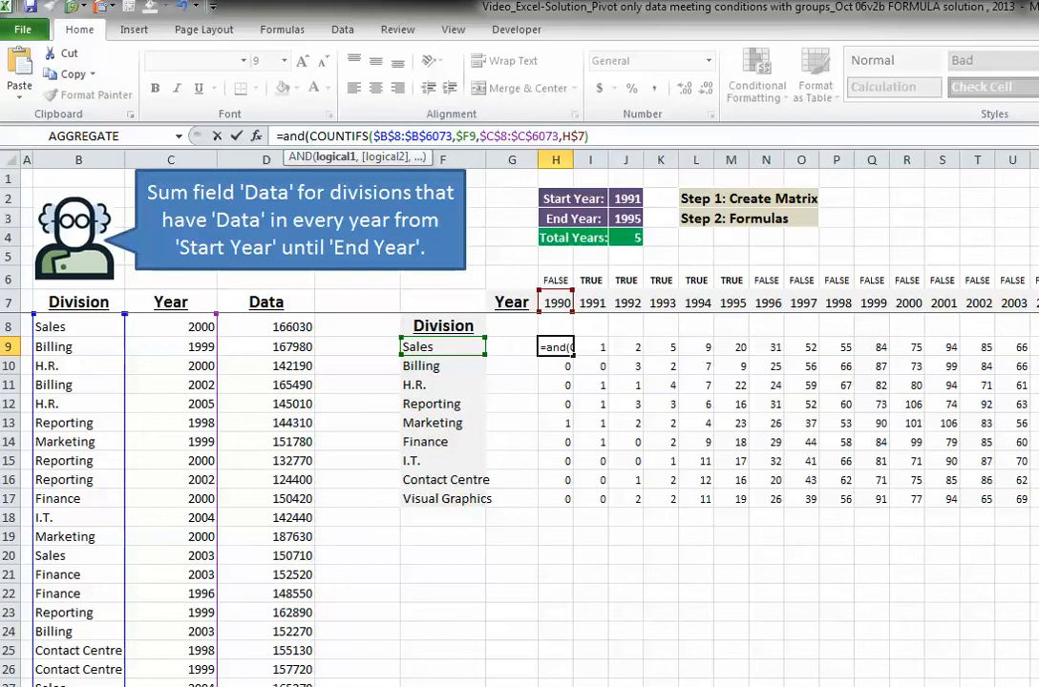
pyautogui.click(342, 156)
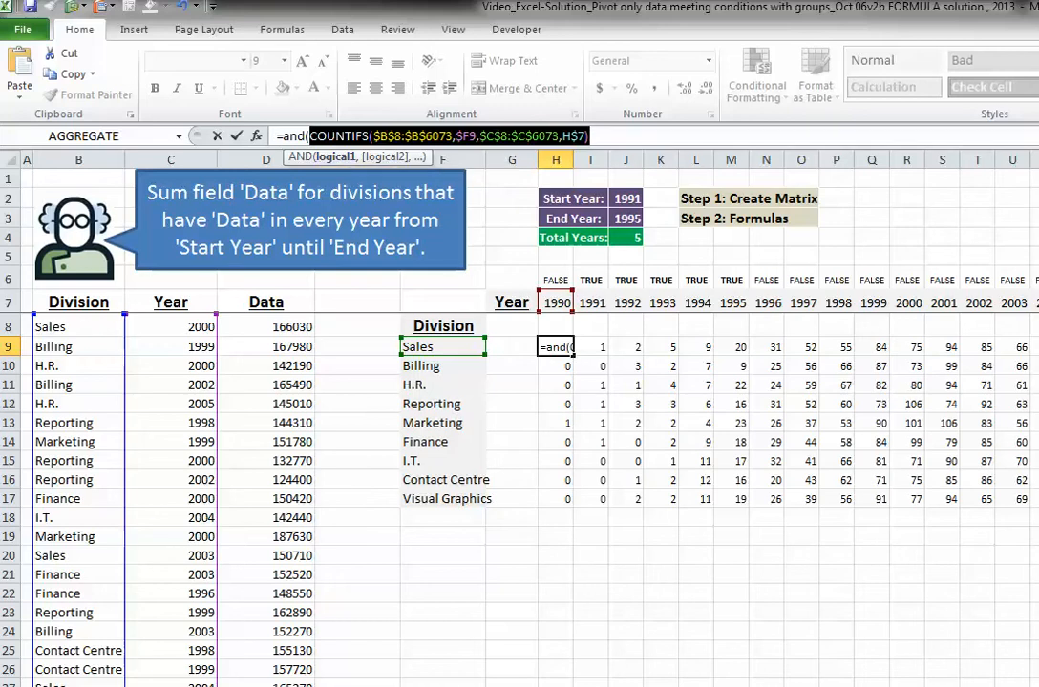
pyautogui.click(591, 137)
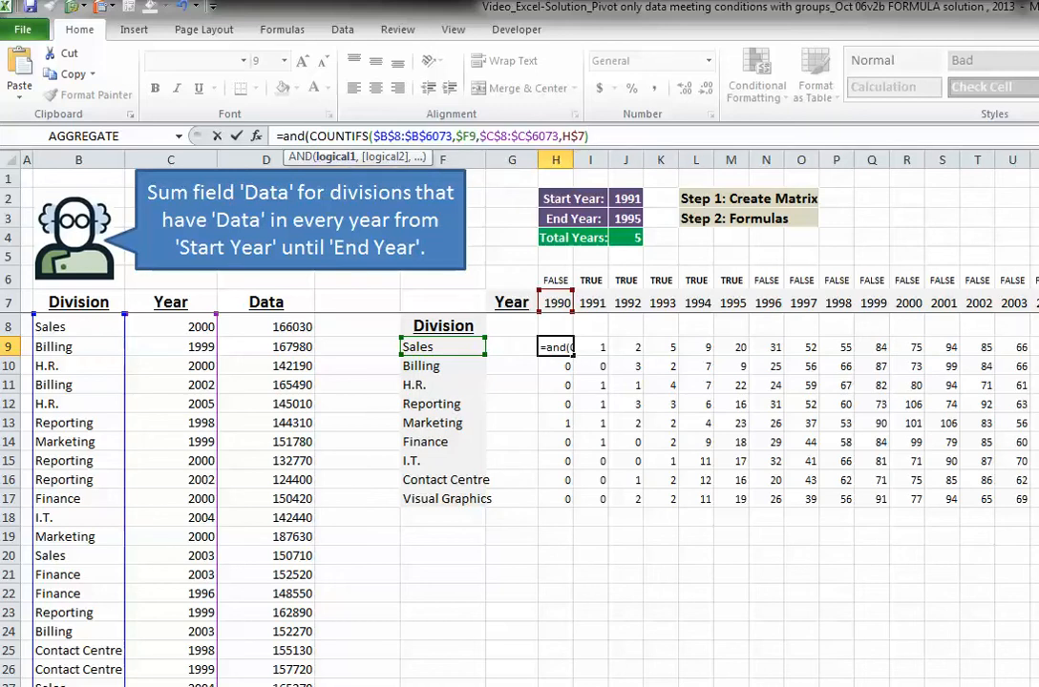
pyautogui.write('>0,')
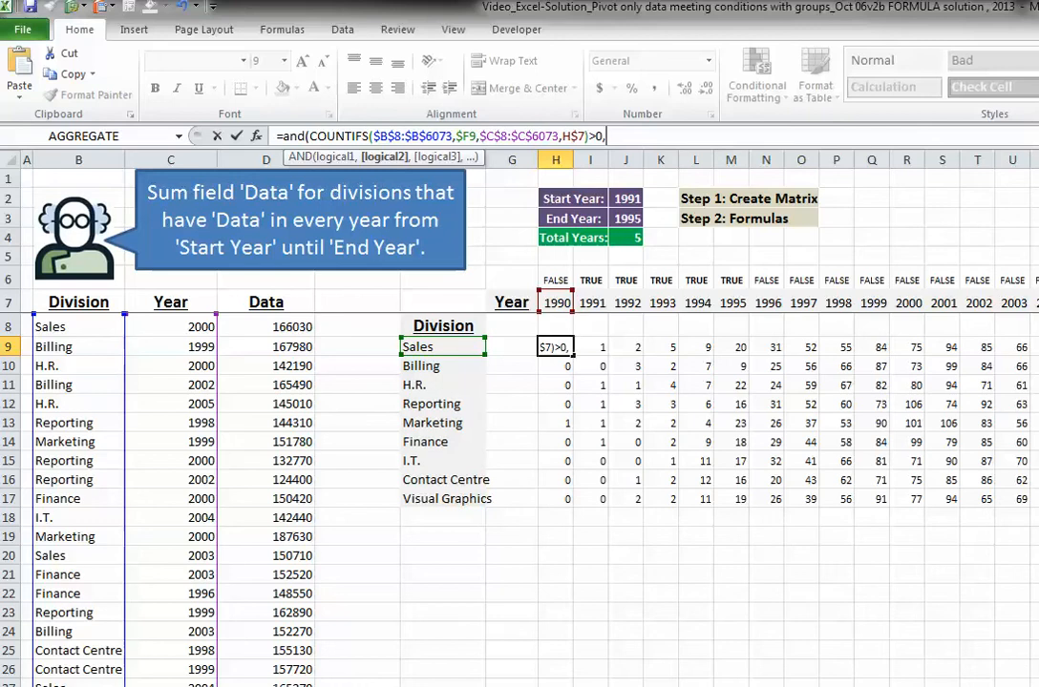
# - Add the year-range test H$6, row locked, as the second AND condition and complete the formula in H9
pyautogui.press('Up')
pyautogui.press('Up')
pyautogui.press('Up')
pyautogui.press('F4')
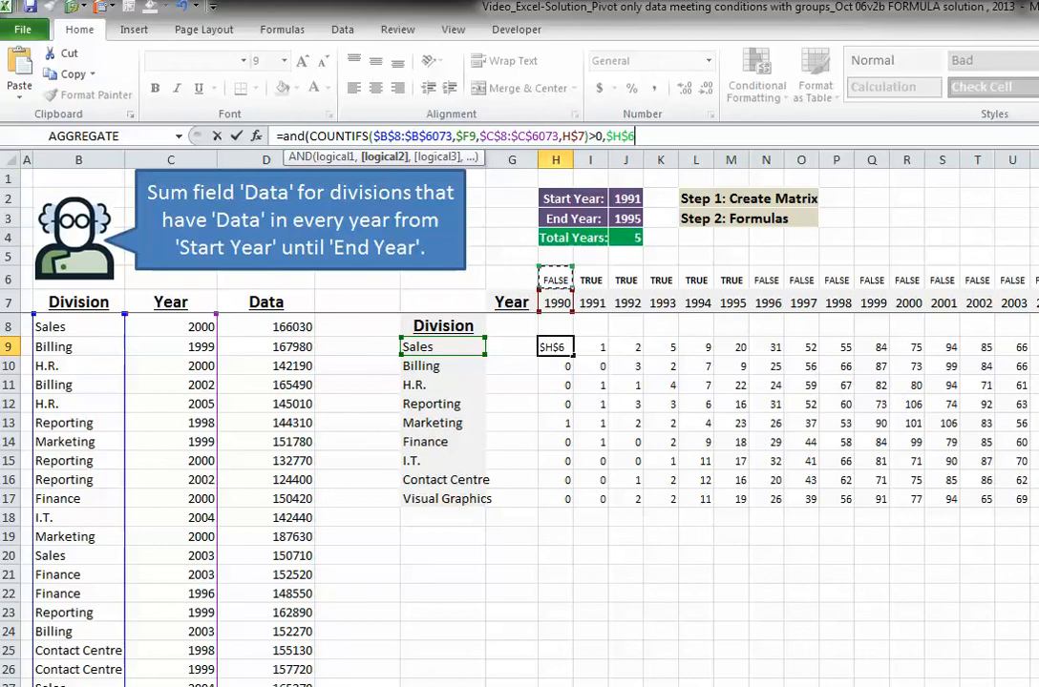
pyautogui.press('F4')
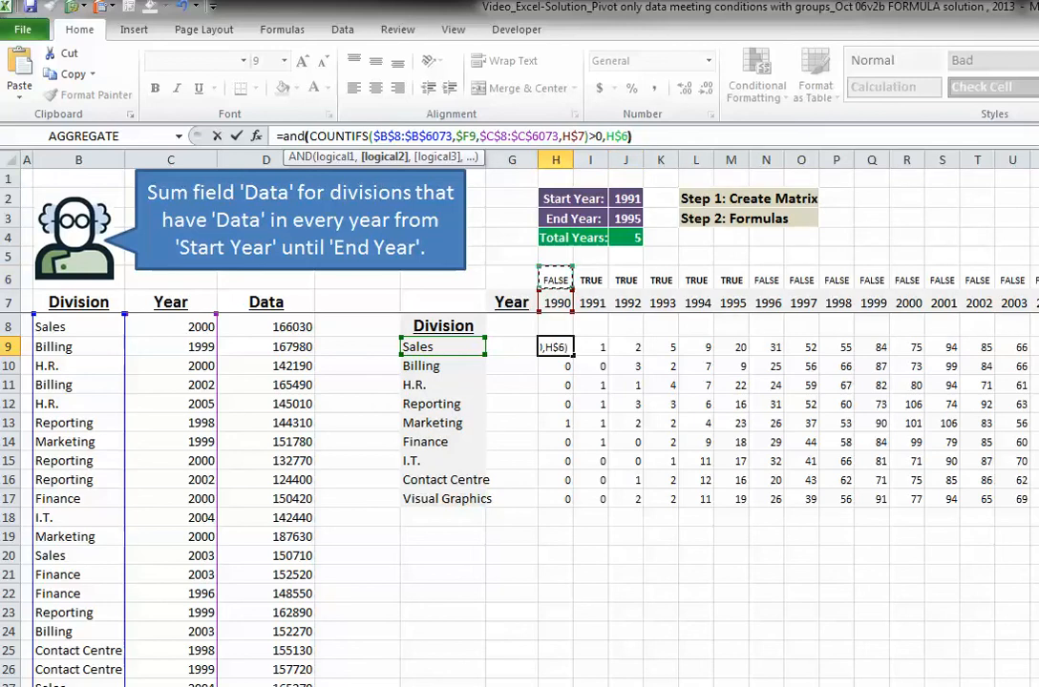
pyautogui.write(')')
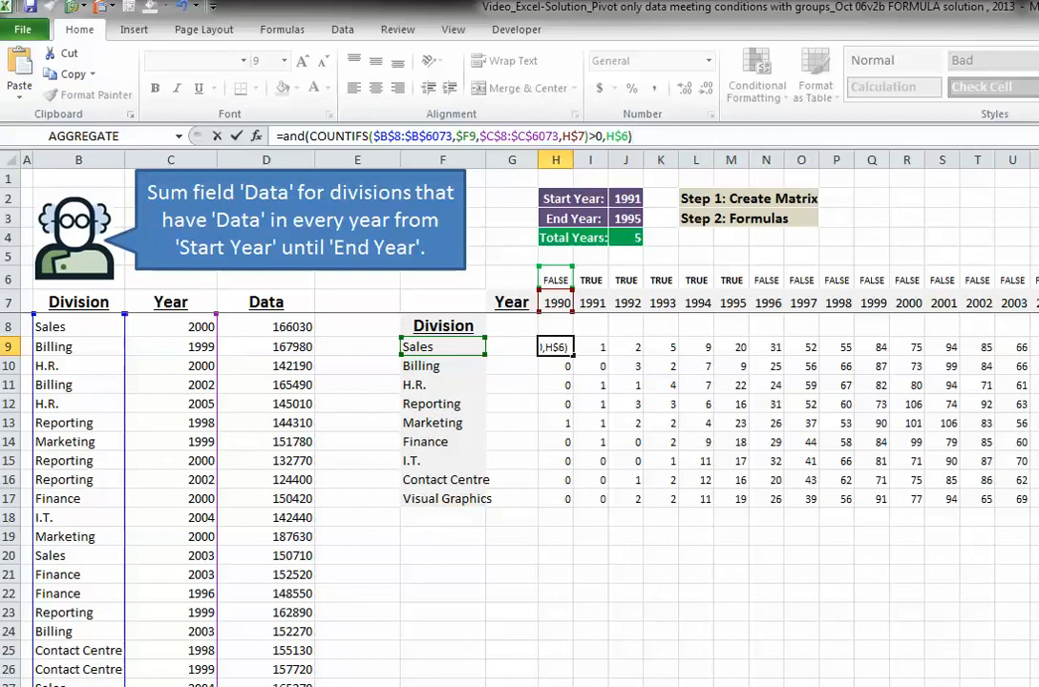
pyautogui.press('Return')
pyautogui.press('Up')
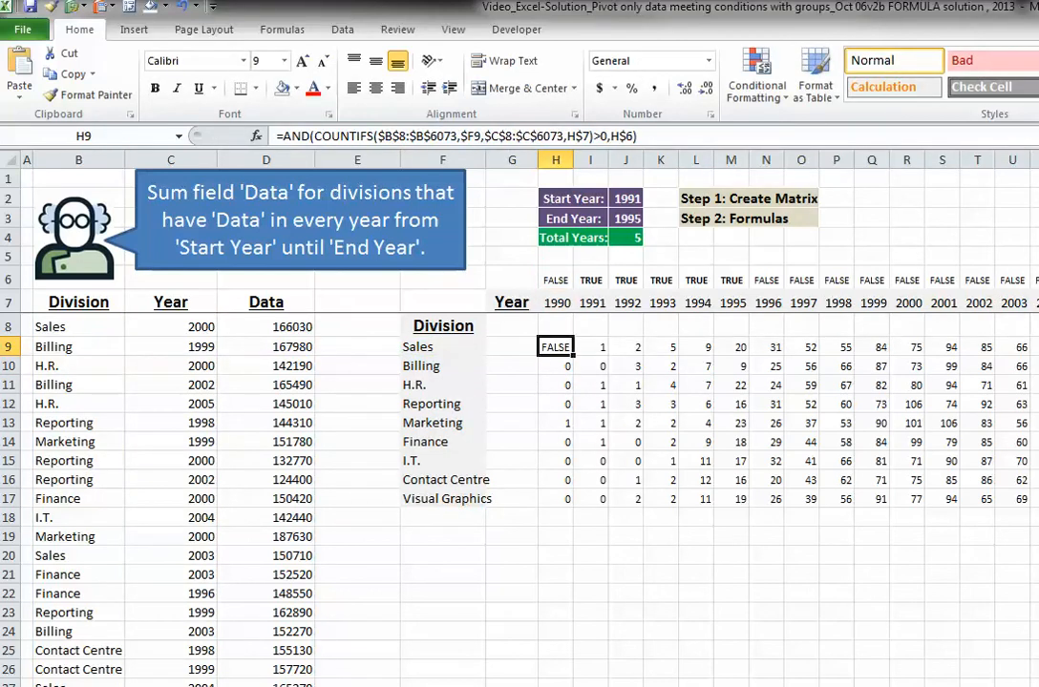
# - Set the font size of H9 to 8 and copy its AND formula down to row 17 and across all year columns
pyautogui.click(284, 61)
pyautogui.click(259, 82)
pyautogui.moveTo(573, 356); pyautogui.dragTo(1037, 502)
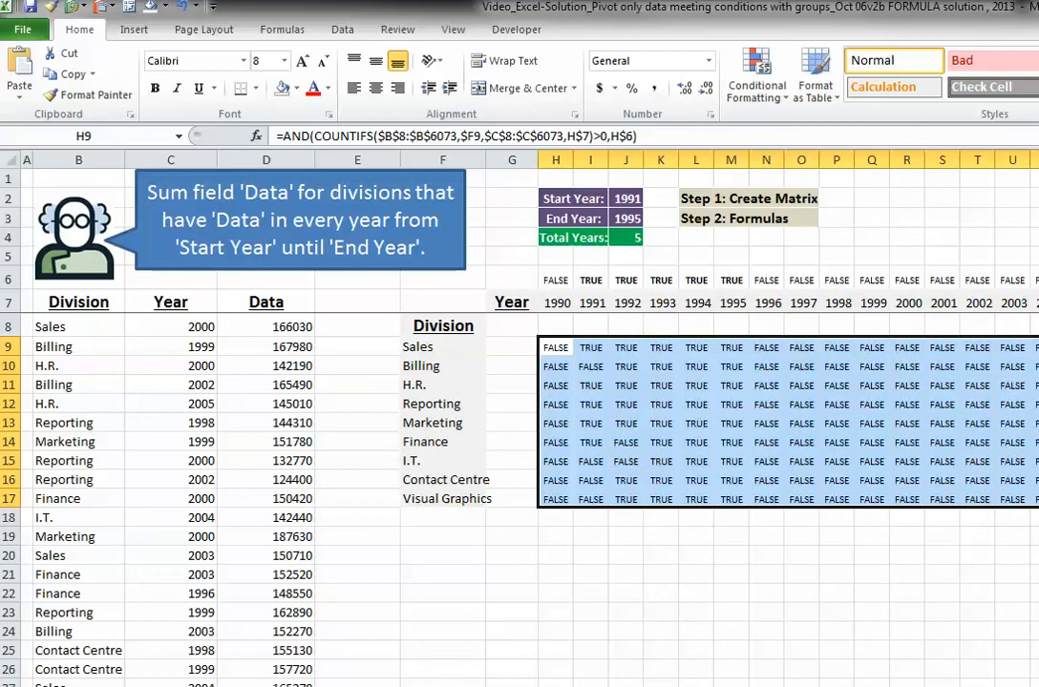
# - Examine the 1991 to 1995 matrix results for Sales in I9:M9 and Billing in I10:M10
pyautogui.press('Right')
pyautogui.hotkey('shift', 'Right')
pyautogui.hotkey('shift', 'Right')
pyautogui.hotkey('shift', 'Right')
pyautogui.hotkey('shift', 'Right')
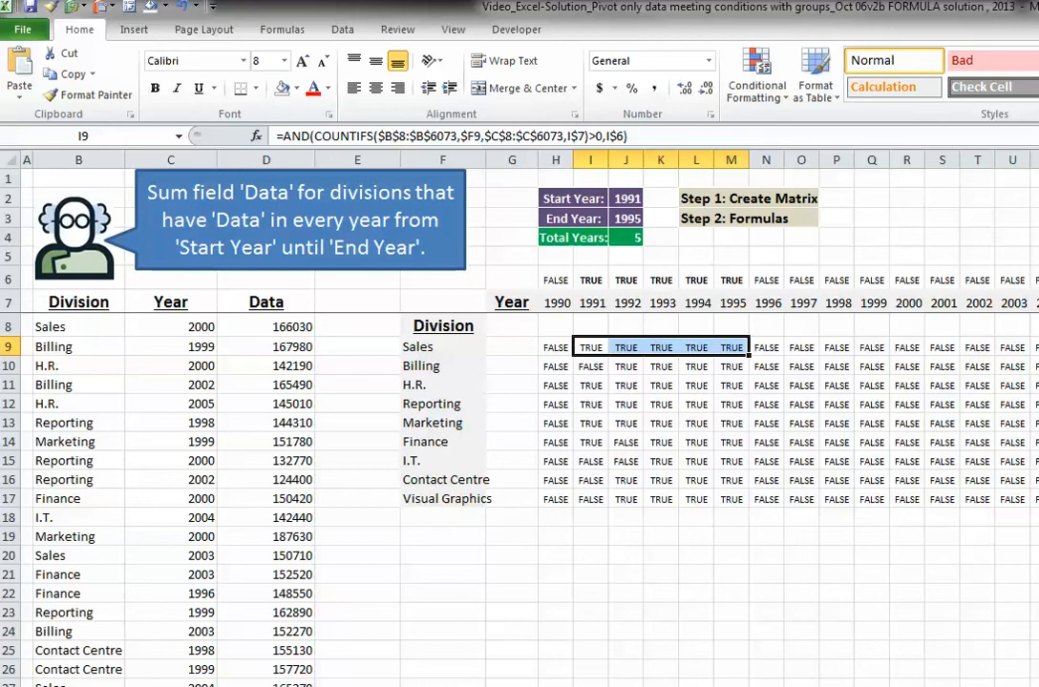
pyautogui.press('Down')
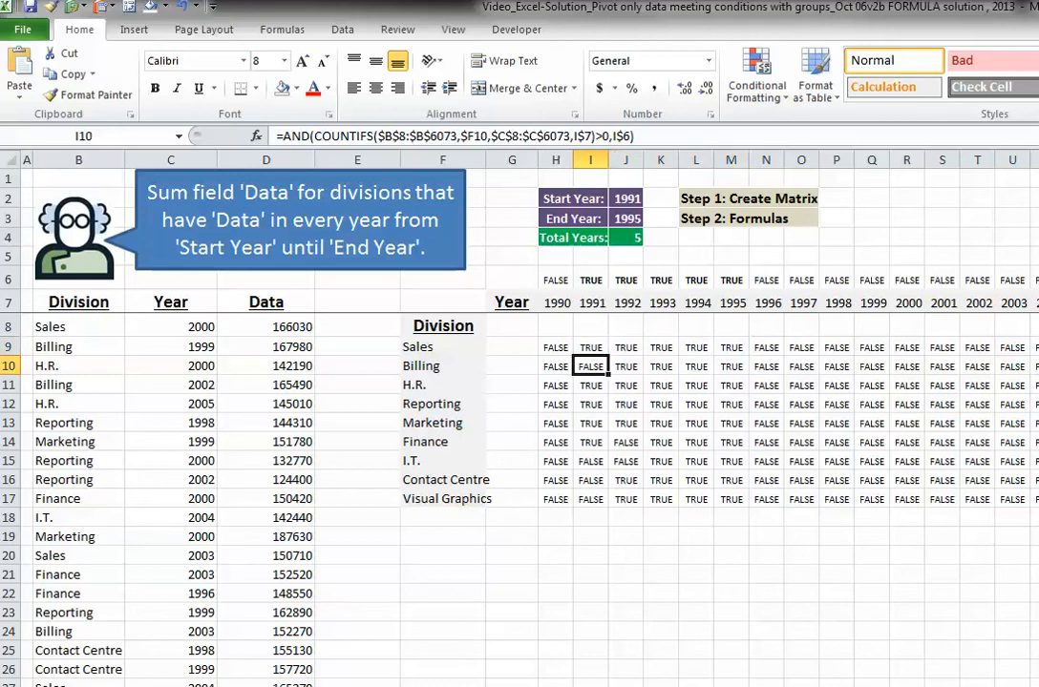
pyautogui.hotkey('shift', 'Right')
pyautogui.hotkey('shift', 'Right')
pyautogui.hotkey('shift', 'Right')
pyautogui.hotkey('shift', 'Right')
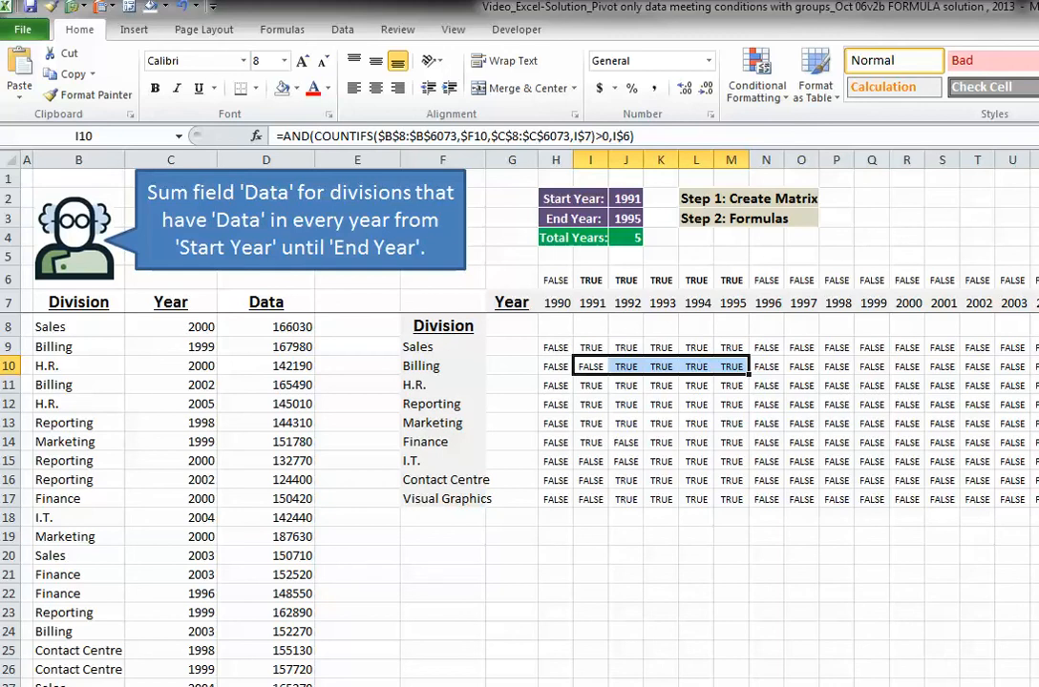
# - Examine the 1991 to 1995 matrix results for H.R., Reporting and Marketing in rows 11 to 13
pyautogui.press('Down')
pyautogui.hotkey('shift', 'Right')
pyautogui.hotkey('shift', 'Right')
pyautogui.hotkey('shift', 'Right')
pyautogui.hotkey('shift', 'Right')
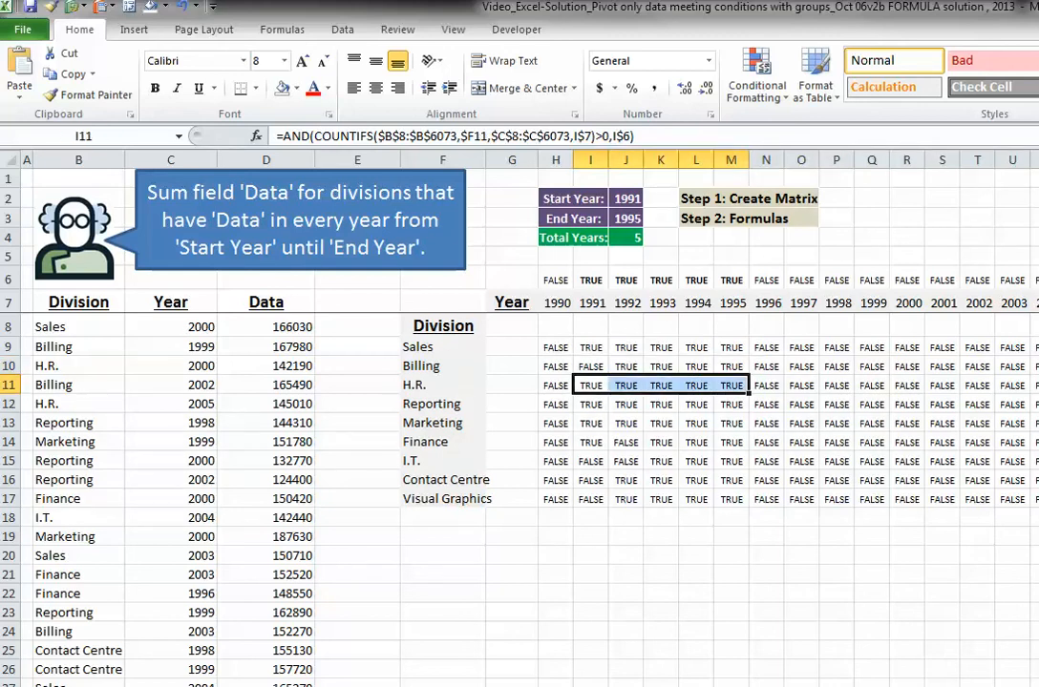
pyautogui.press('Down')
pyautogui.hotkey('shift', 'Right')
pyautogui.hotkey('shift', 'Right')
pyautogui.hotkey('shift', 'Right')
pyautogui.hotkey('shift', 'Right')
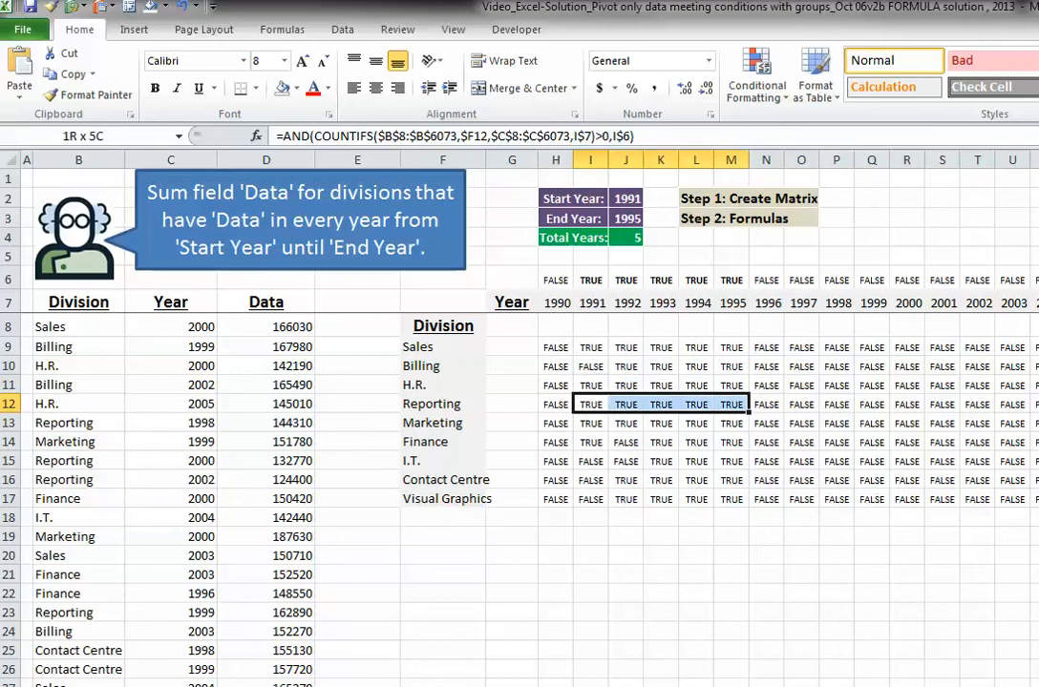
pyautogui.press('Down')
pyautogui.hotkey('shift', 'Right')
pyautogui.hotkey('shift', 'Right')
pyautogui.hotkey('shift', 'Right')
pyautogui.hotkey('shift', 'Right')
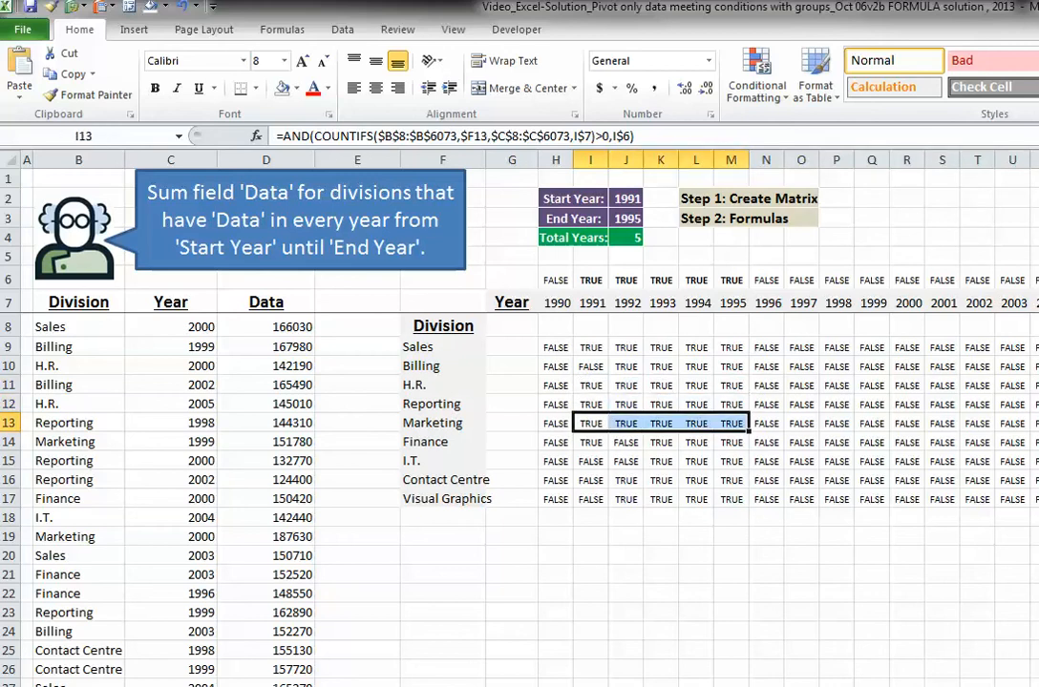
# - Check the 1992 result for Finance, the 1991 to 1995 results for I.T. and the 1991 result for Contact Centre
pyautogui.press('Down')
pyautogui.press('Right')
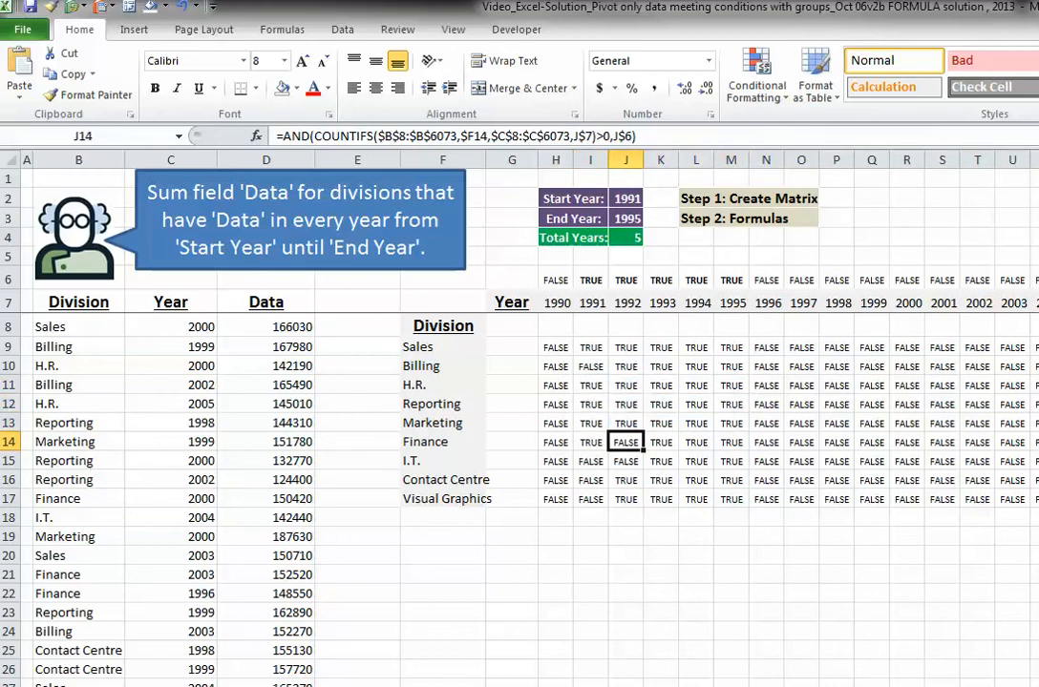
pyautogui.press('Down')
pyautogui.press('Left')
pyautogui.hotkey('shift', 'Right')
pyautogui.hotkey('shift', 'Right')
pyautogui.hotkey('shift', 'Right')
pyautogui.hotkey('shift', 'Right')
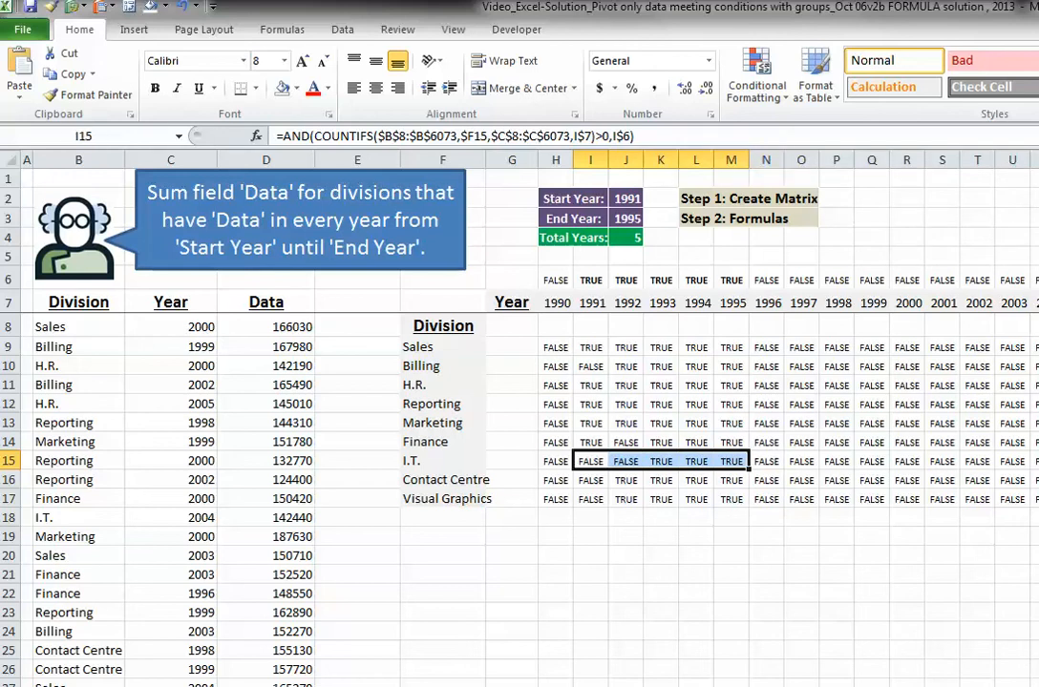
pyautogui.press('Down')
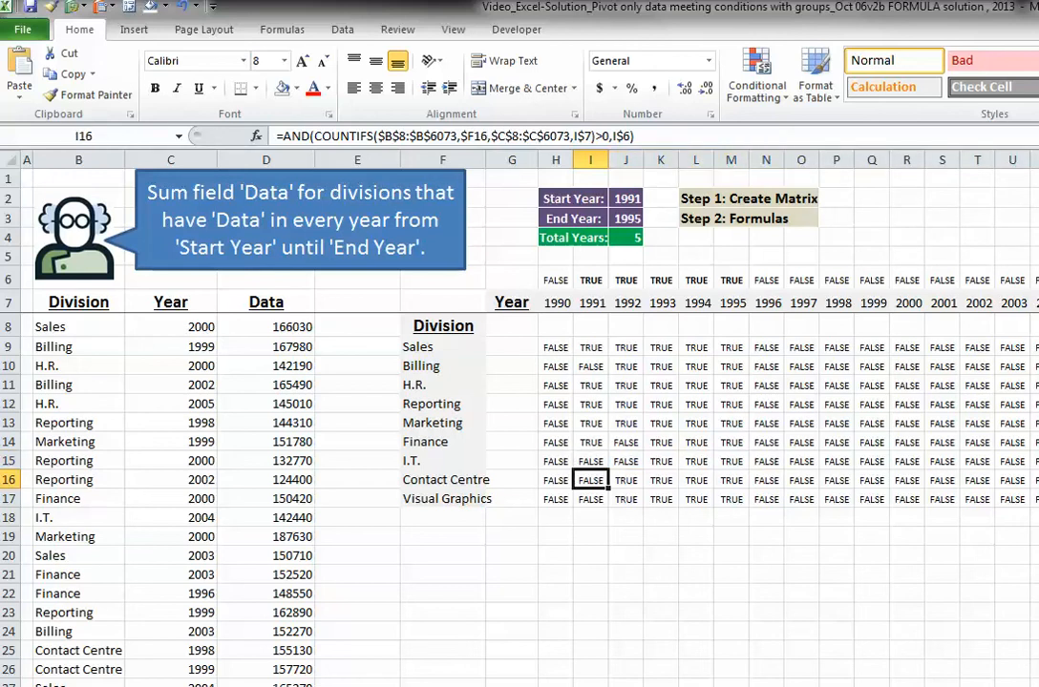
# - Start a COUNTIF formula in G9 with the Sales matrix row $H9:$AD9, columns locked, as its range
pyautogui.click(511, 347)
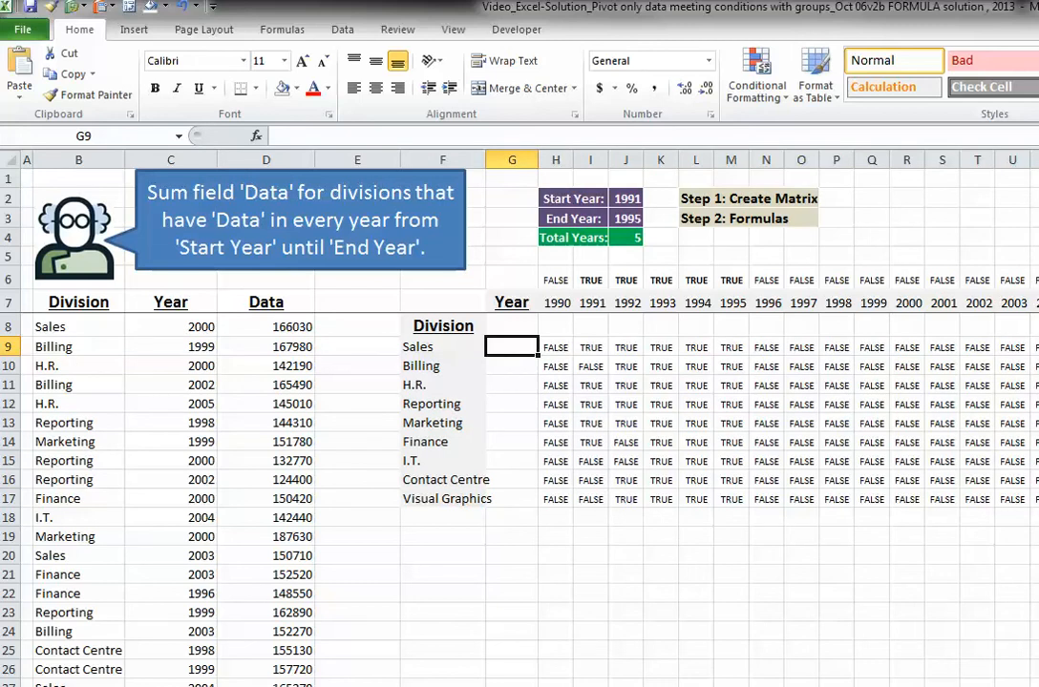
pyautogui.write('=counti')
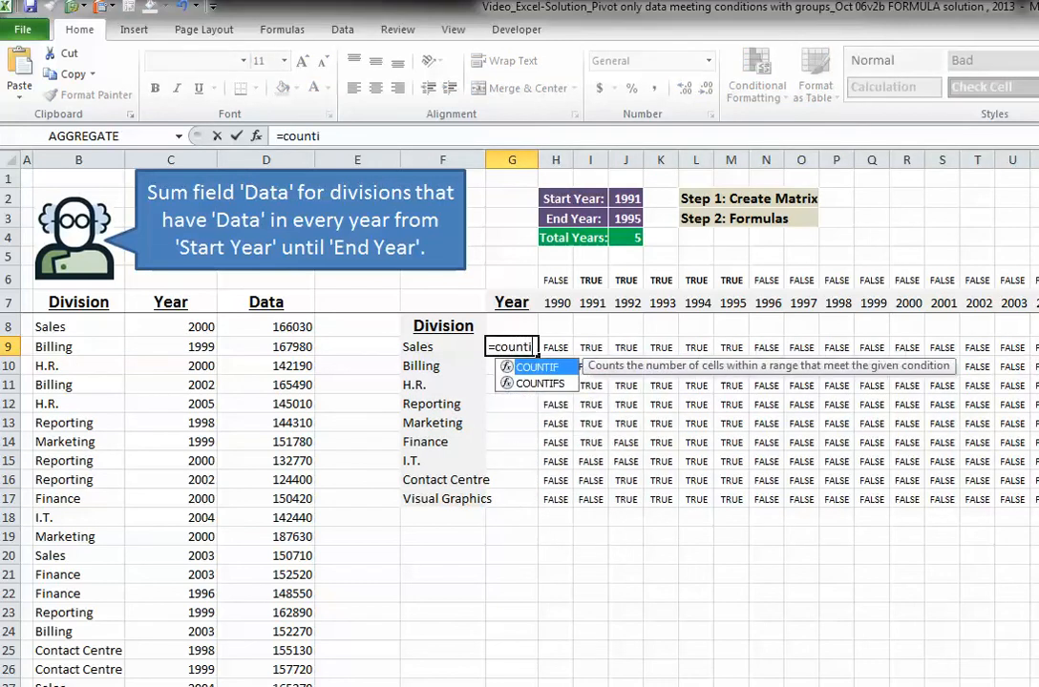
pyautogui.write('f(')
pyautogui.press('Right')
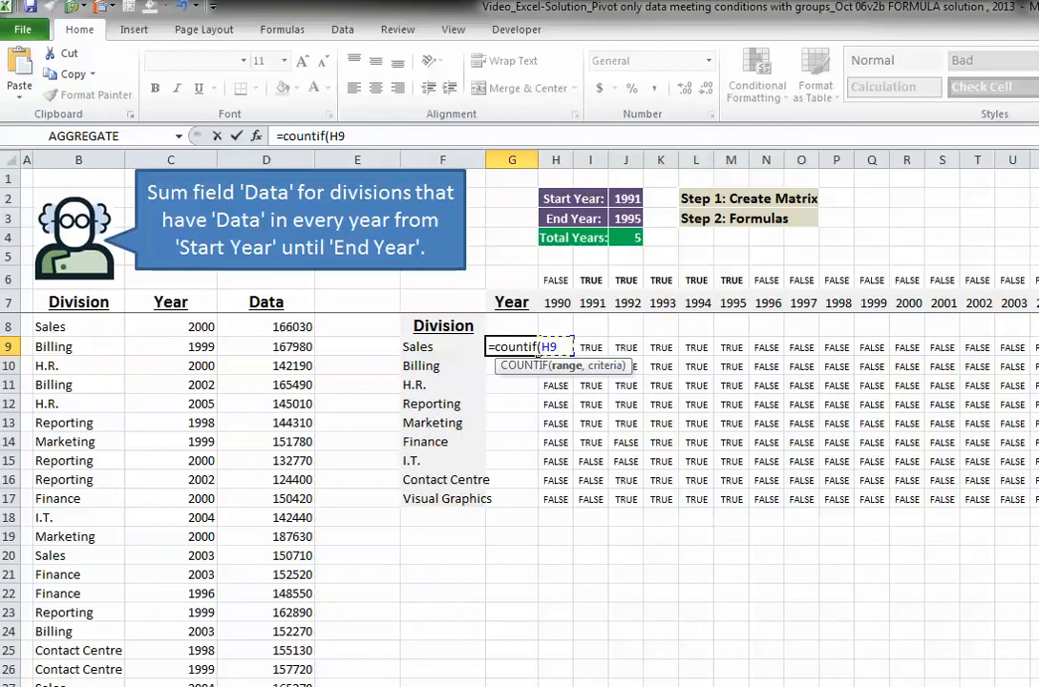
pyautogui.hotkey('ctrl', 'shift', 'Right')
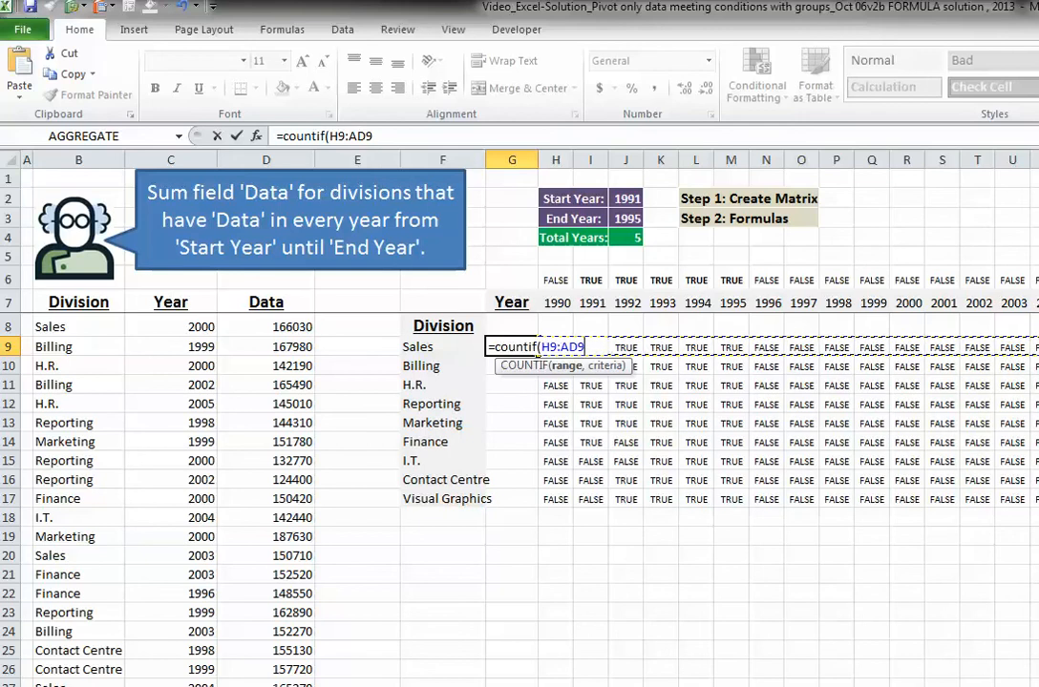
pyautogui.press('F4')
pyautogui.press('F4')
pyautogui.press('F4')
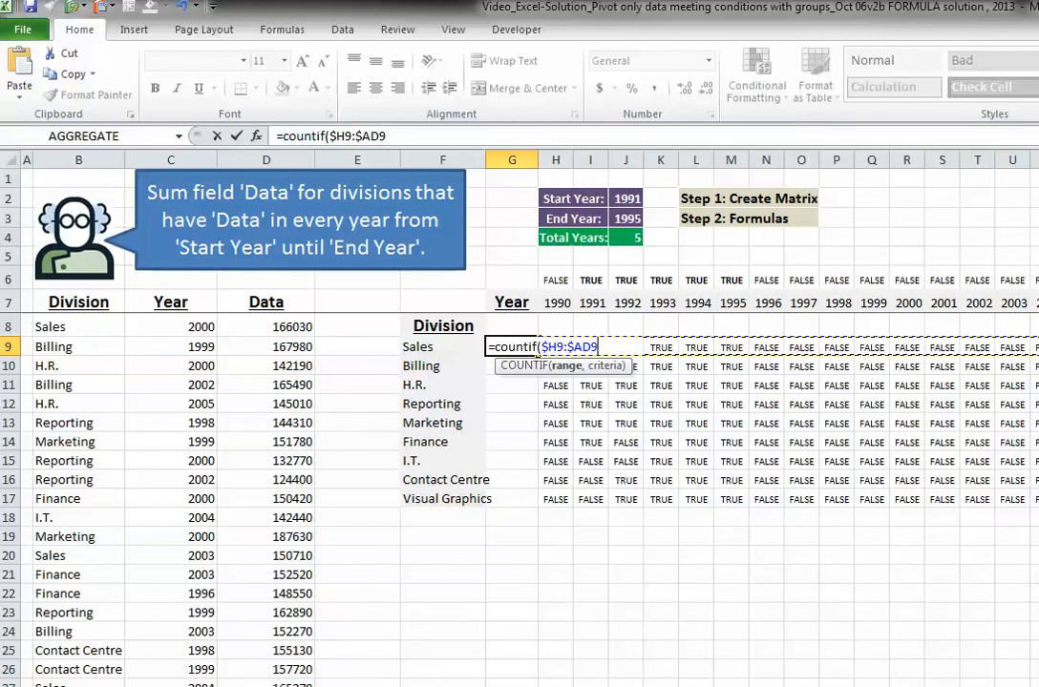
# - Complete the COUNTIF formula in G9 with TRUE as its criterion and fill it down through G17
pyautogui.write(',ture')
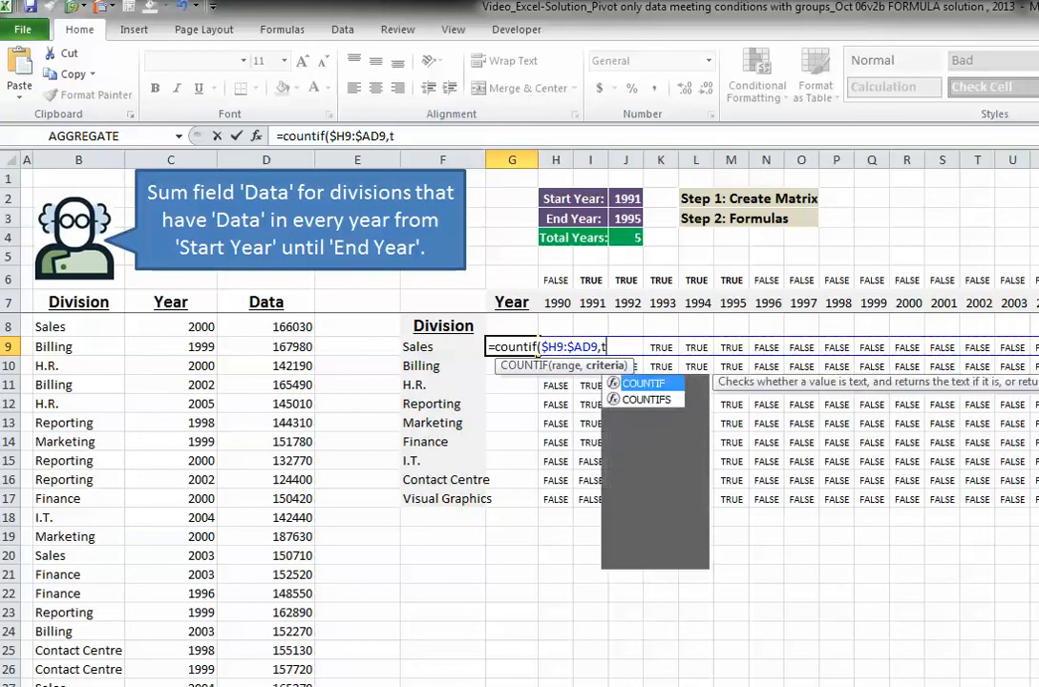
pyautogui.press('BackSpace')
pyautogui.press('BackSpace')
pyautogui.write('rue')
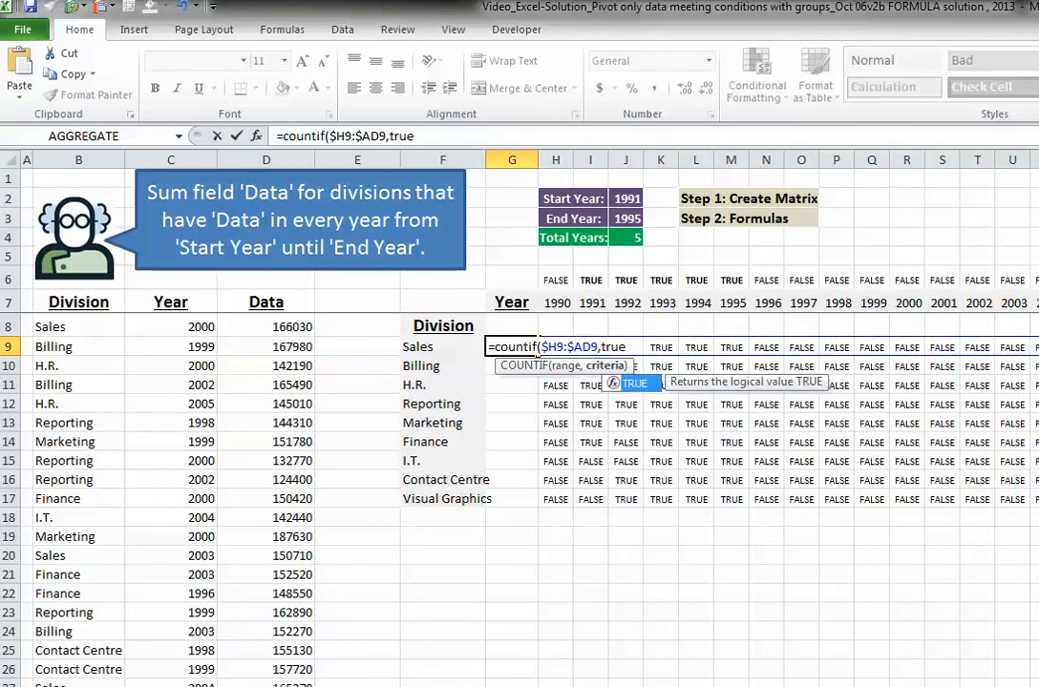
pyautogui.write(')')
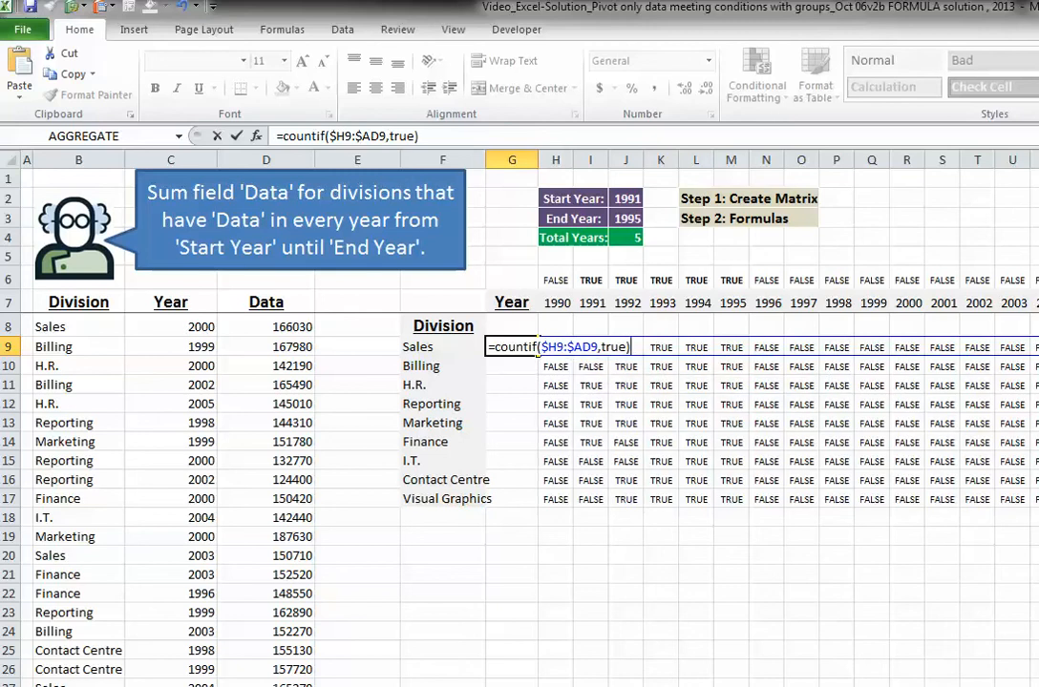
pyautogui.press('Return')
pyautogui.press('Up')
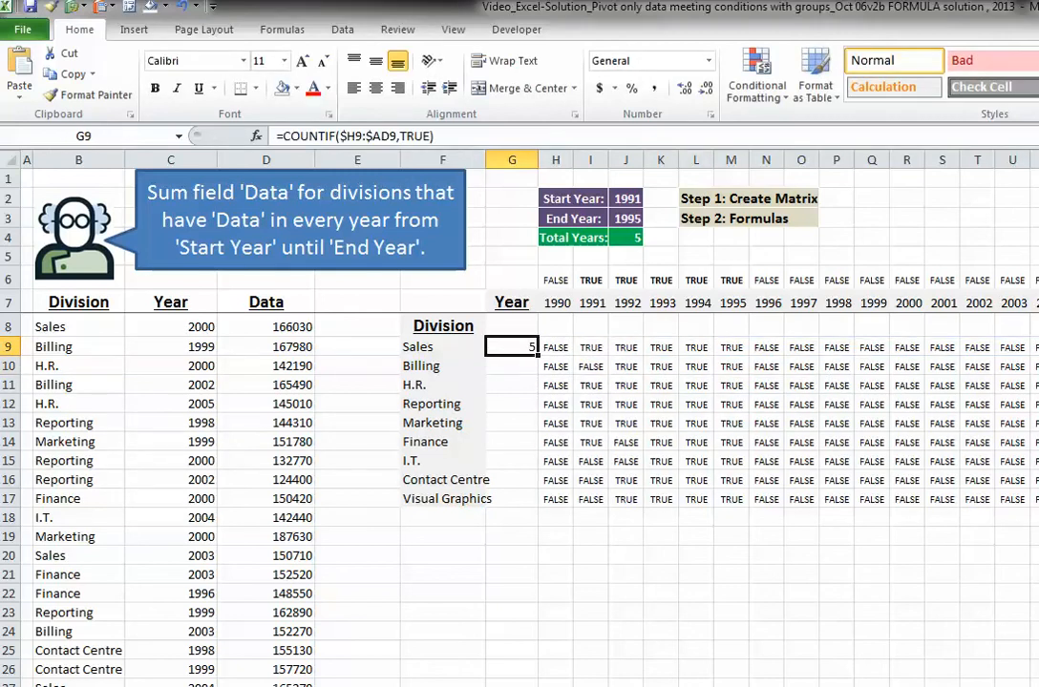
pyautogui.moveTo(537, 355); pyautogui.dragTo(537, 506)
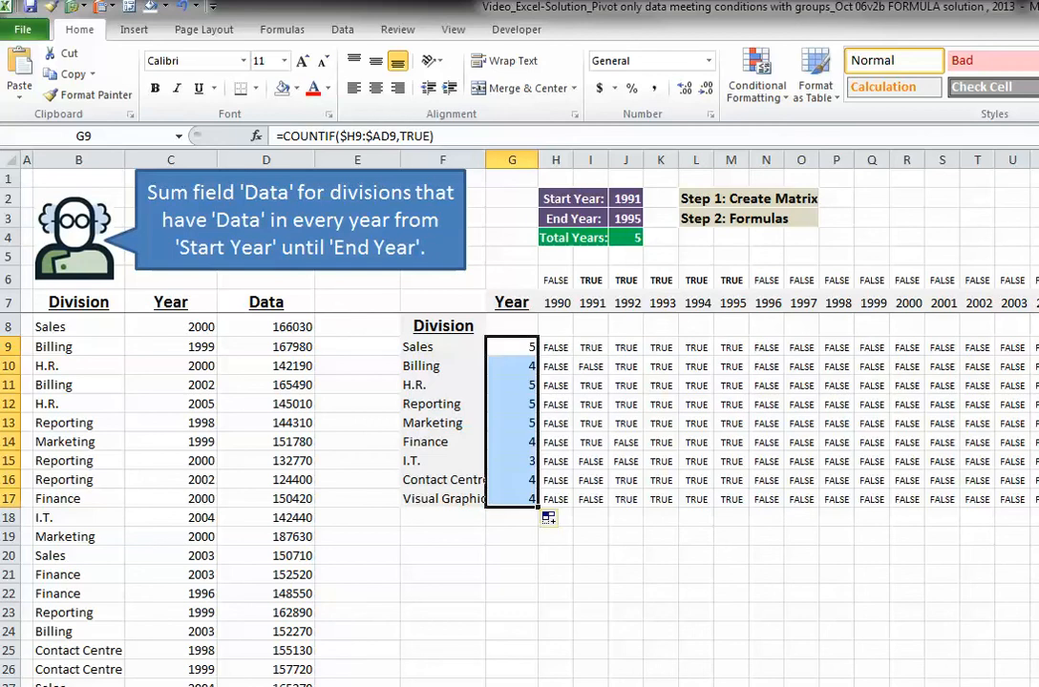
# - Examine the year counts in column G for Sales, Billing, H.R., Reporting and Marketing
pyautogui.click(511, 348)
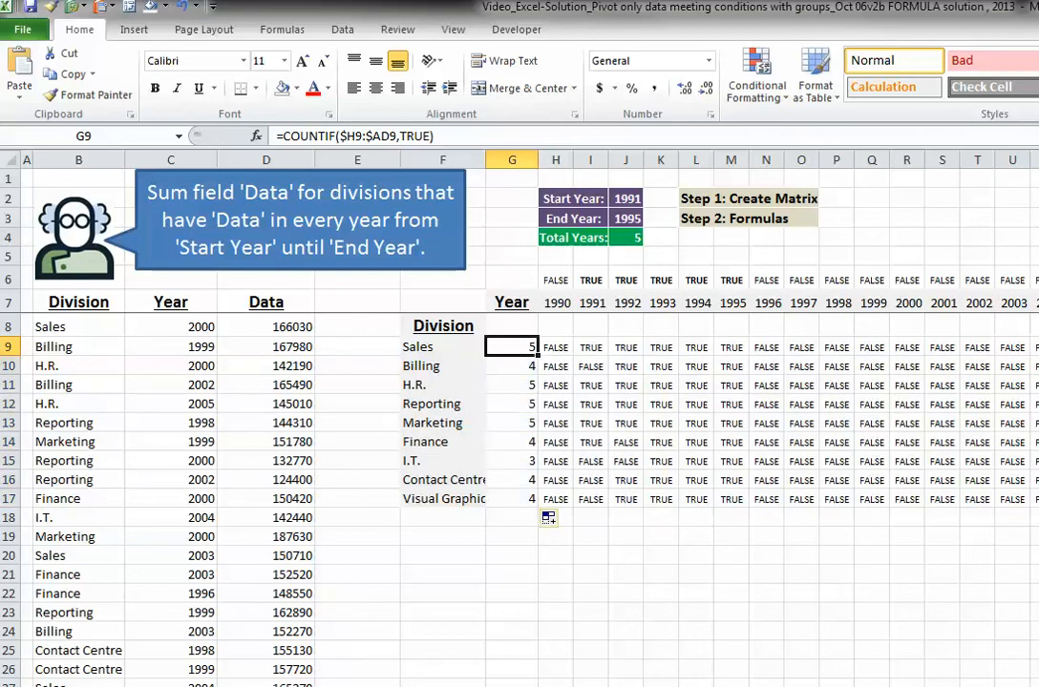
pyautogui.moveTo(443, 348); pyautogui.dragTo(512, 347)
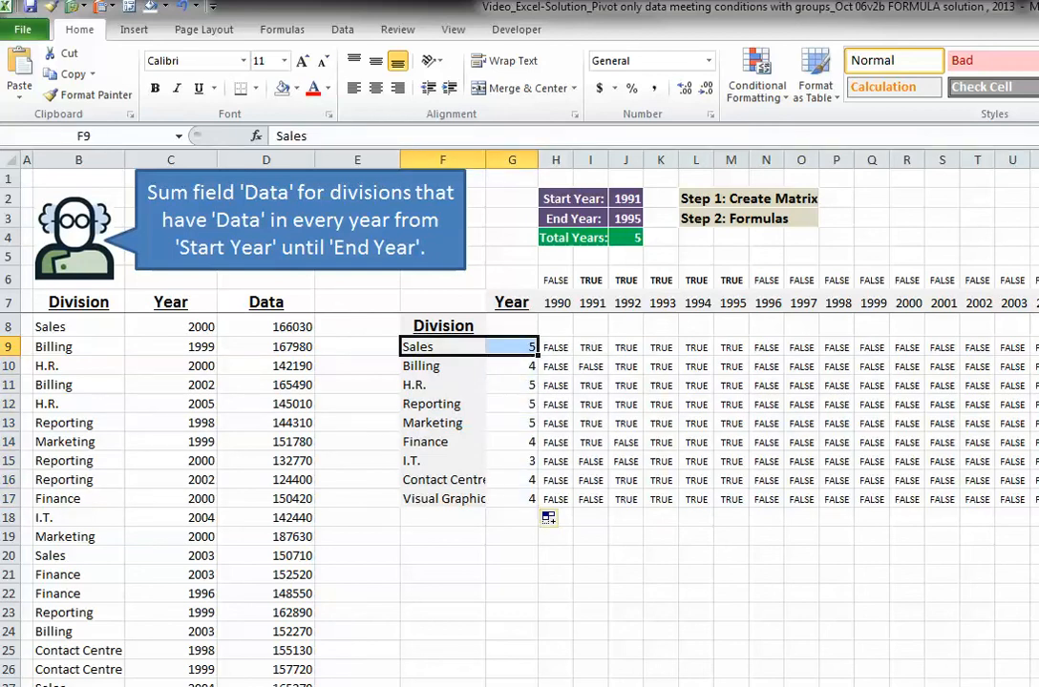
pyautogui.moveTo(443, 367); pyautogui.dragTo(512, 367)
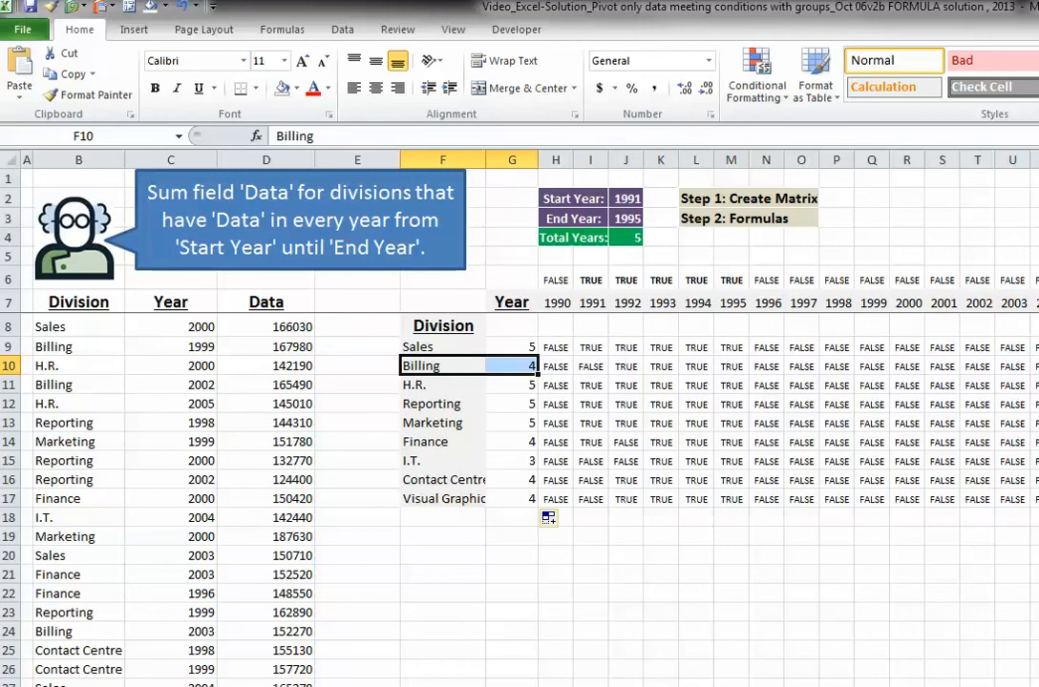
pyautogui.moveTo(443, 386); pyautogui.dragTo(512, 423)
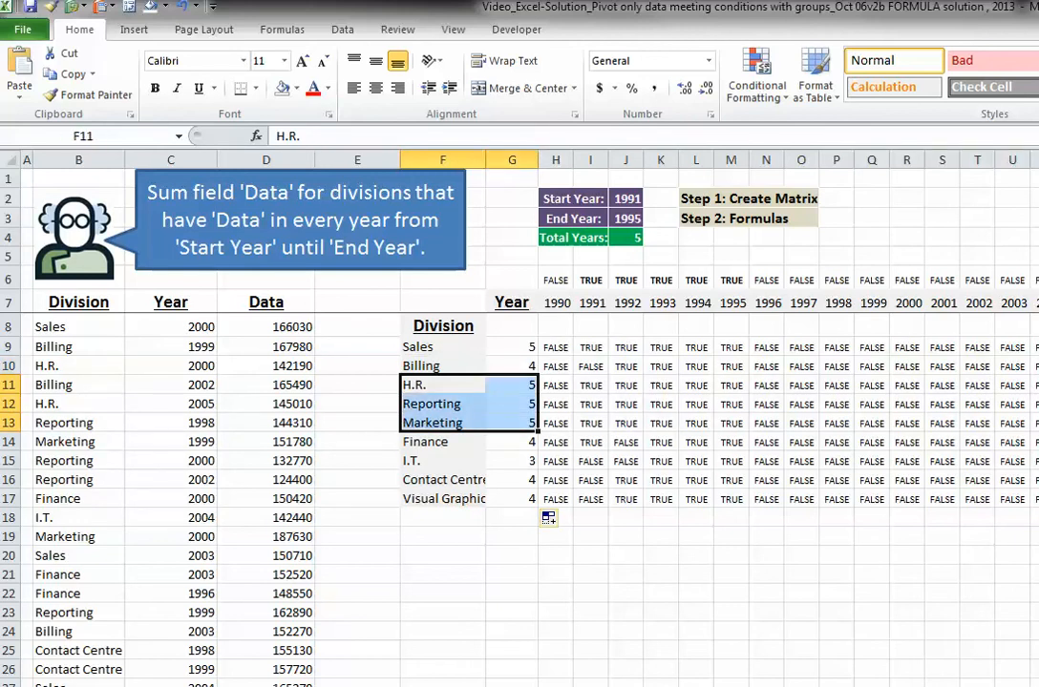
# - Extend the G9 formula to test whether its count equals Total Years in $J$4, and fill it down to G17
pyautogui.click(512, 347)
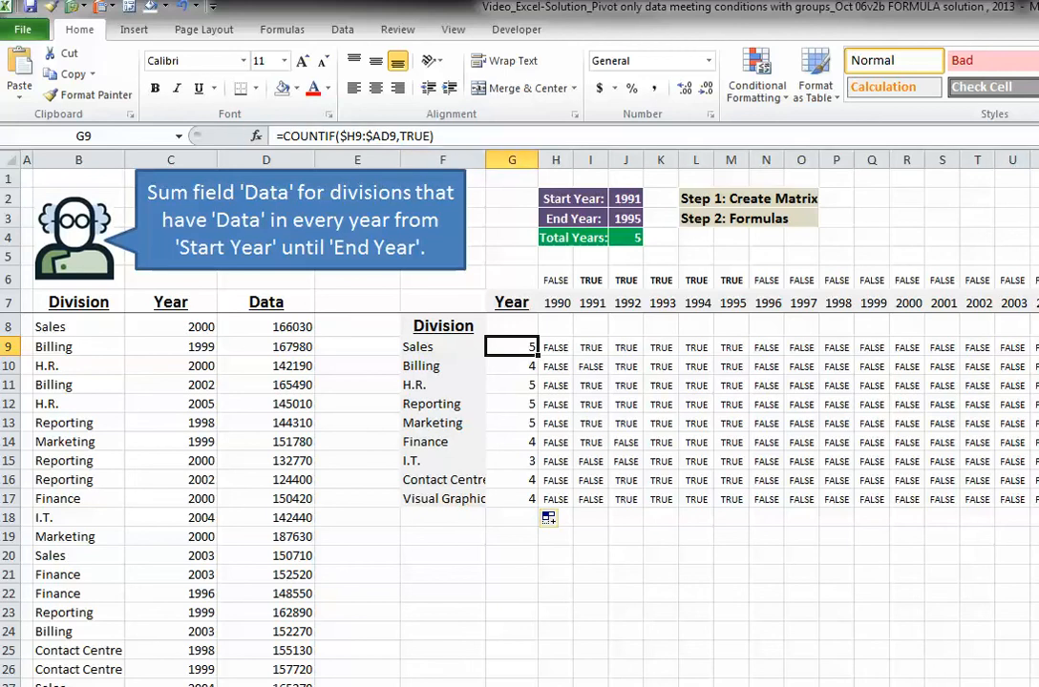
pyautogui.press('F2')
pyautogui.write('=')
pyautogui.click(626, 238)
pyautogui.press('F4')
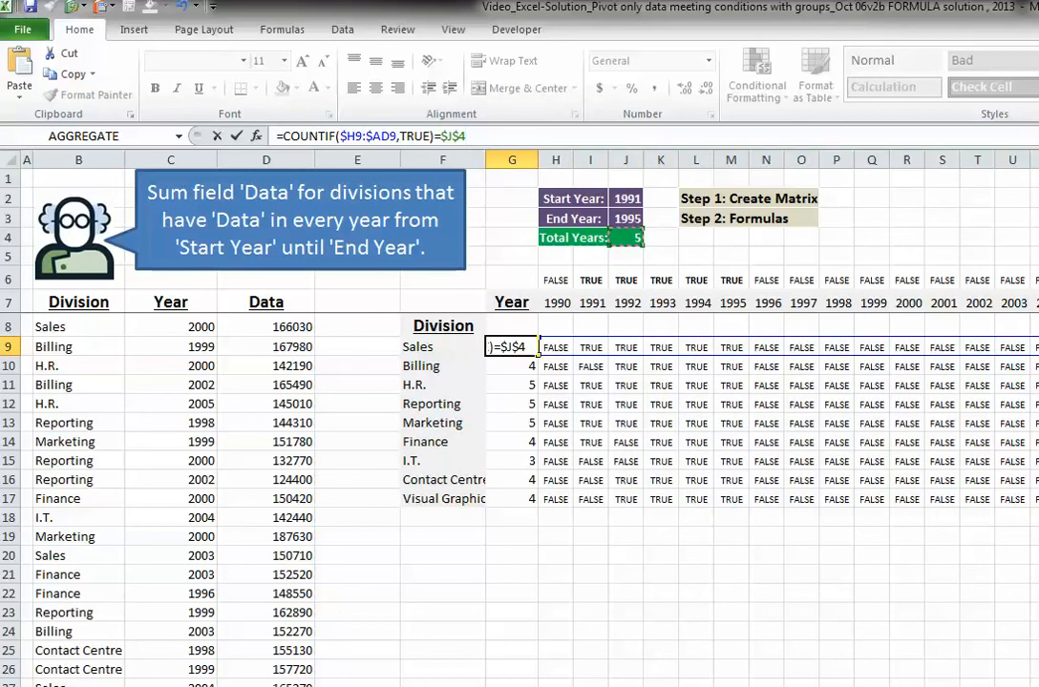
pyautogui.press('Return')
pyautogui.press('Up')
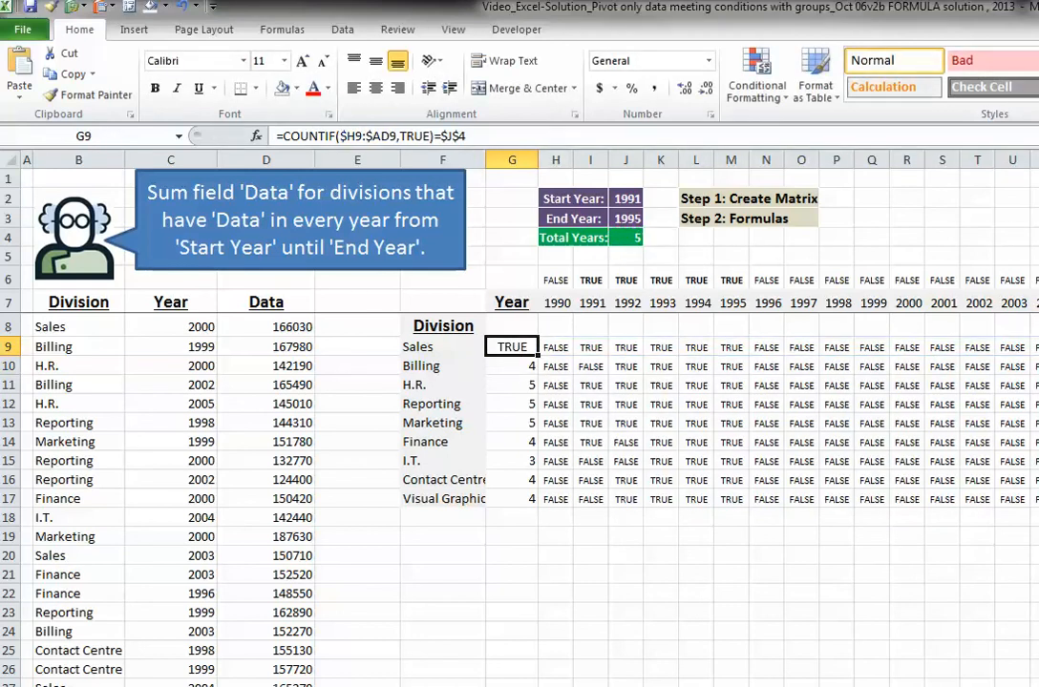
pyautogui.moveTo(538, 356); pyautogui.dragTo(536, 500)
# - Wrap the G9 count comparison in an IF function as its logical test, leaving the formula open for its remaining arguments
pyautogui.click(512, 347)
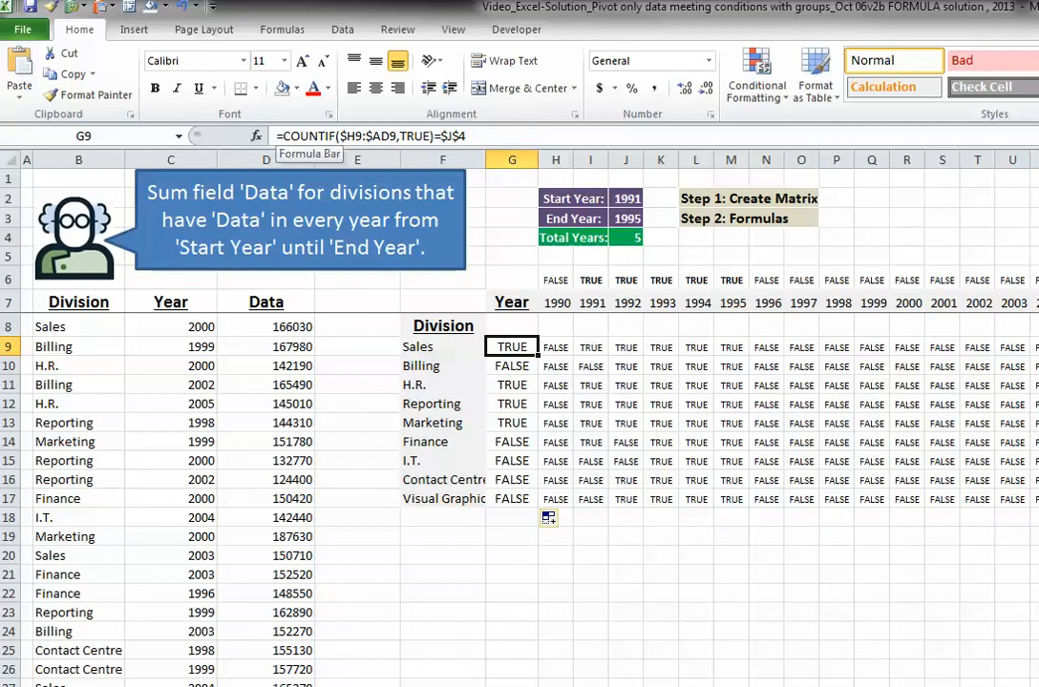
pyautogui.press('F2')
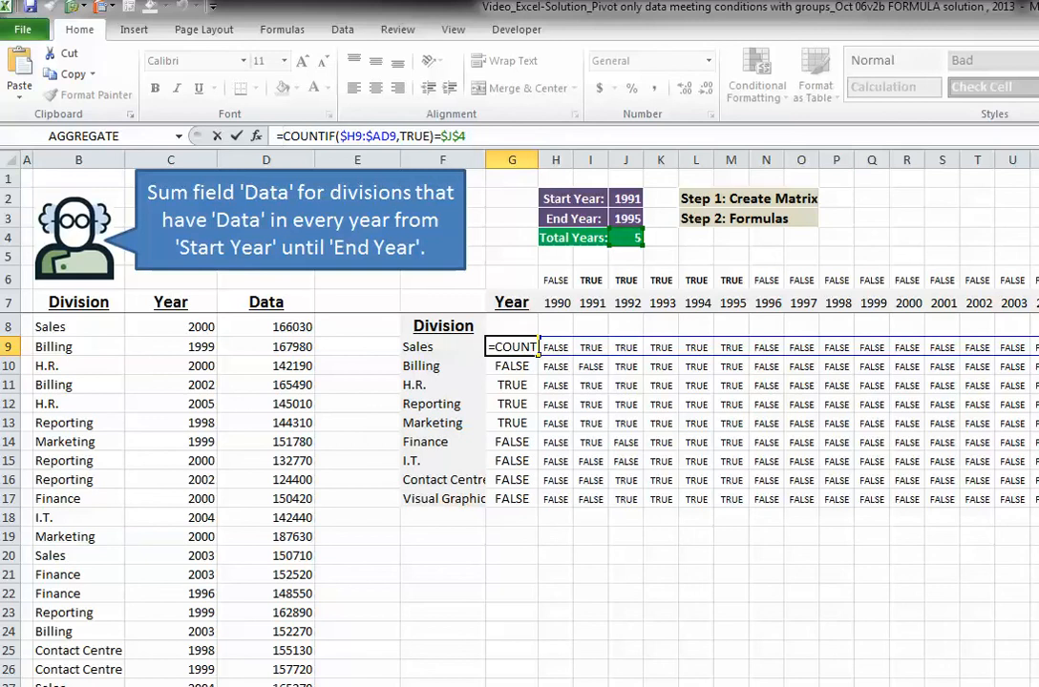
pyautogui.write('if(')
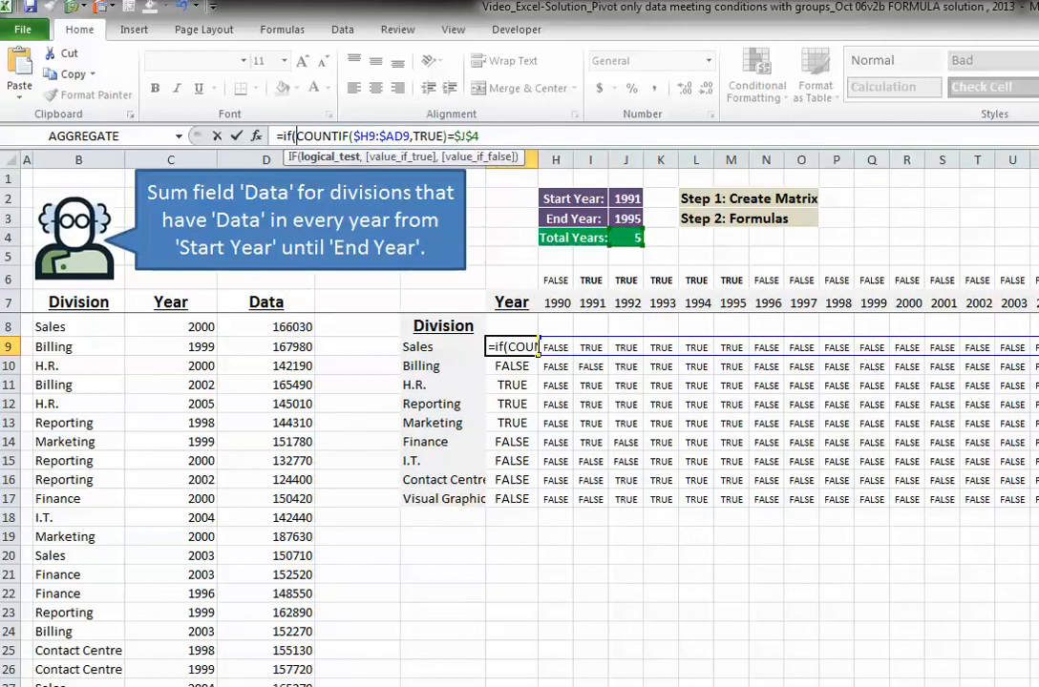
pyautogui.press('End')
pyautogui.write('=false')
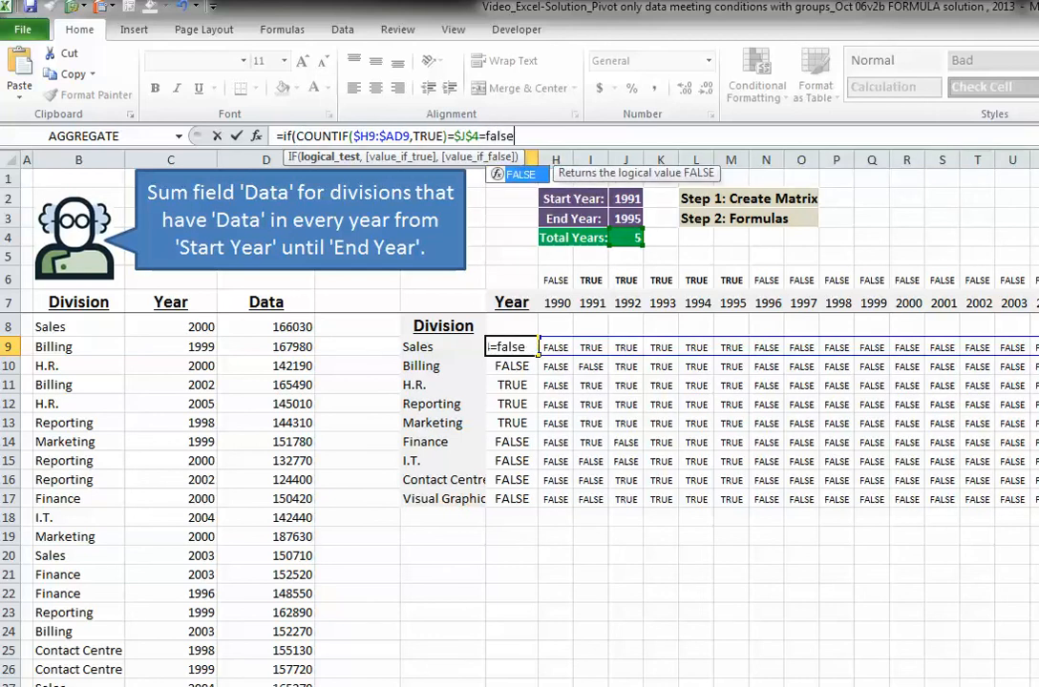
pyautogui.write(',""')
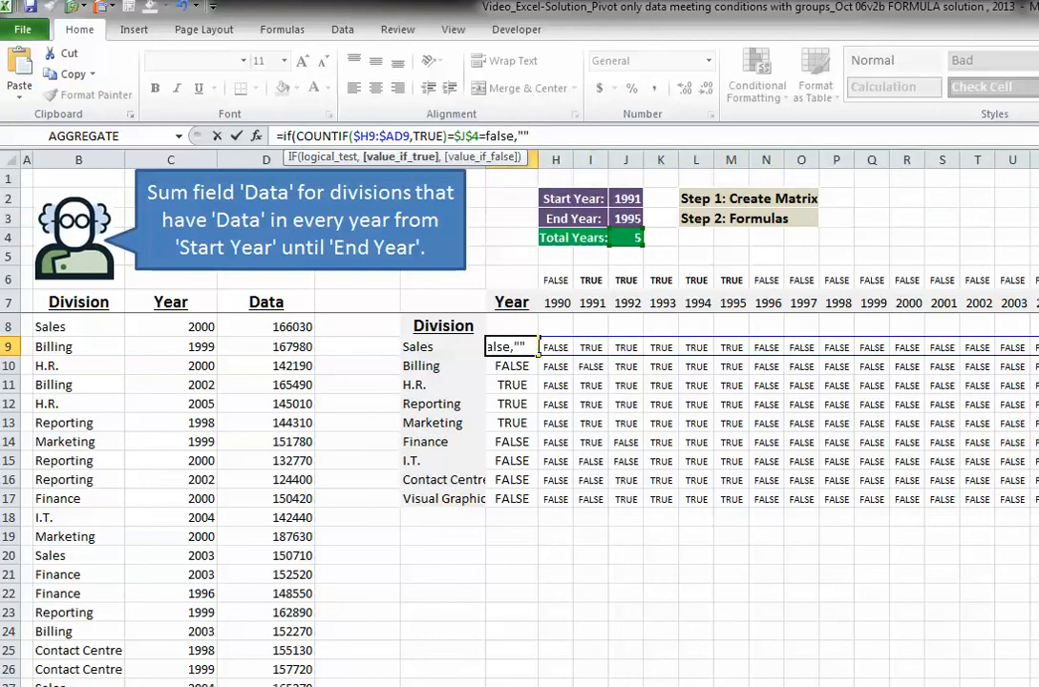
pyautogui.write(',')
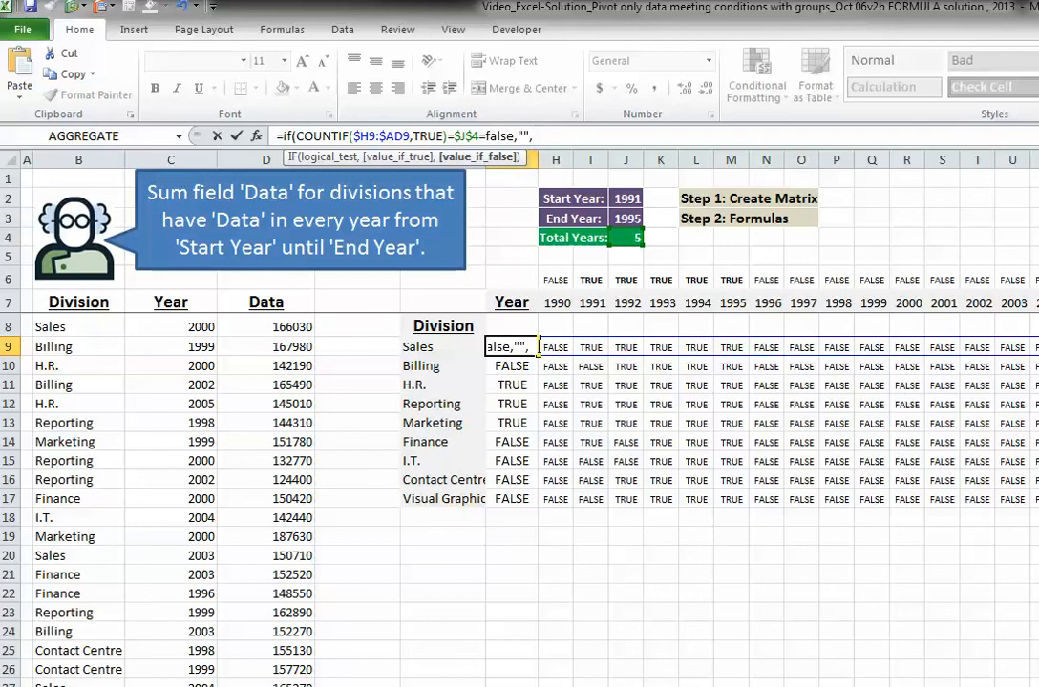
pyautogui.press('BackSpace')
pyautogui.press('BackSpace')
pyautogui.press('BackSpace')
pyautogui.press('BackSpace')
pyautogui.press('BackSpace')
pyautogui.press('BackSpace')
pyautogui.press('BackSpace')
pyautogui.press('BackSpace')
pyautogui.press('BackSpace')
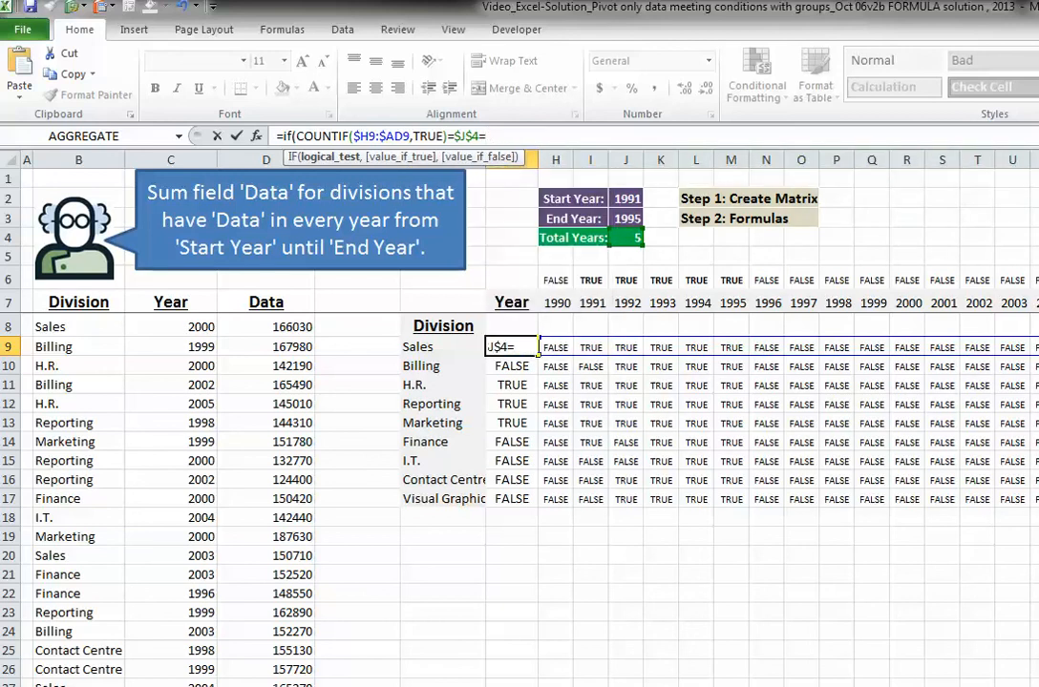
pyautogui.press('BackSpace')
# - Start a SUMIFS as the IF's value-if-true in G9, with the Data column $D$8:$D$6073 as the sum range
pyautogui.write(',')
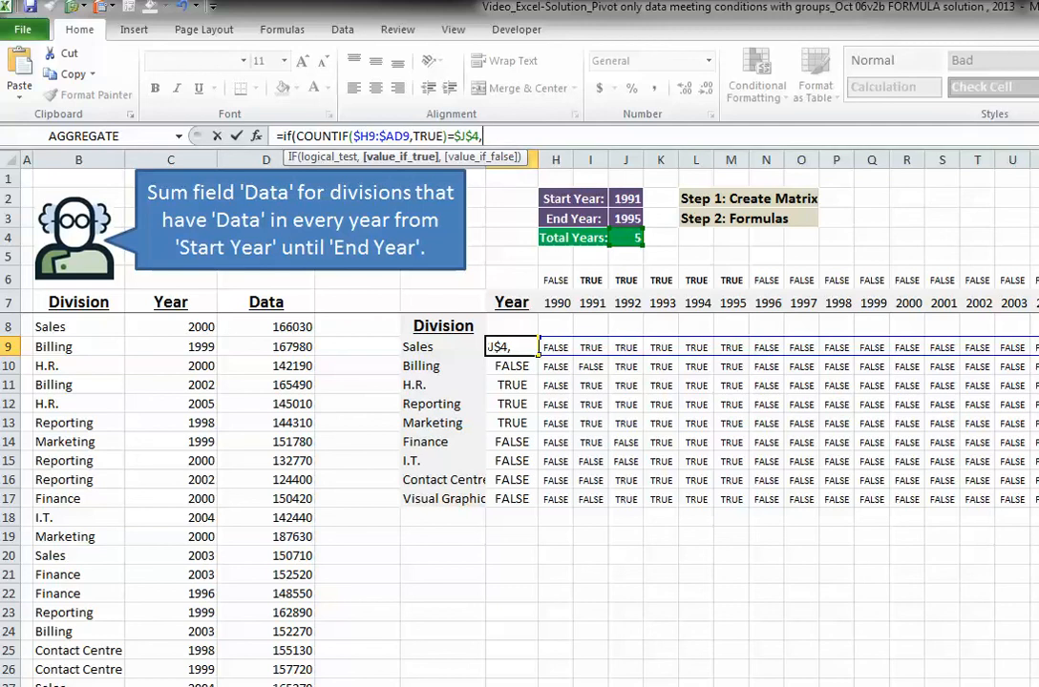
pyautogui.write('sumifs(')
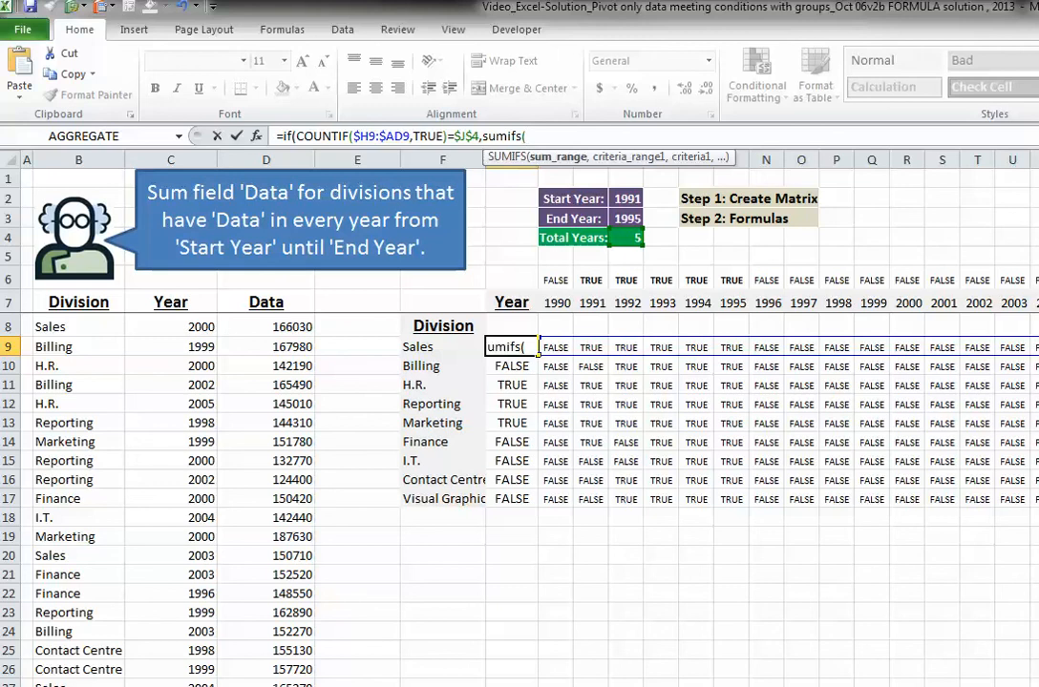
pyautogui.click(267, 326)
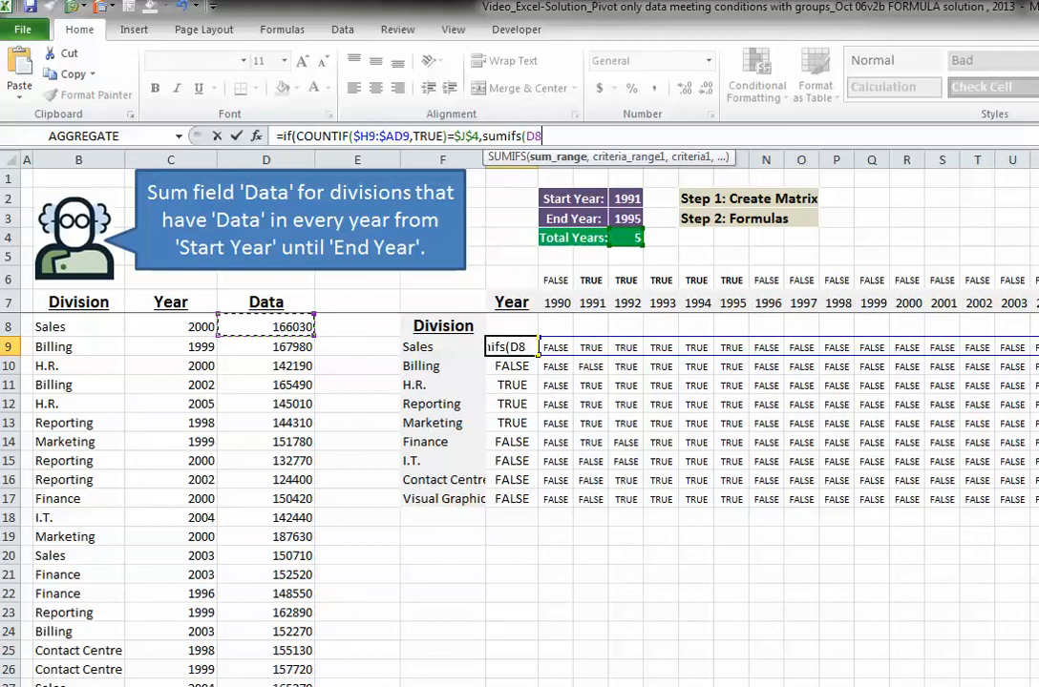
pyautogui.hotkey('ctrl', 'shift', 'Down')
pyautogui.press('F4')
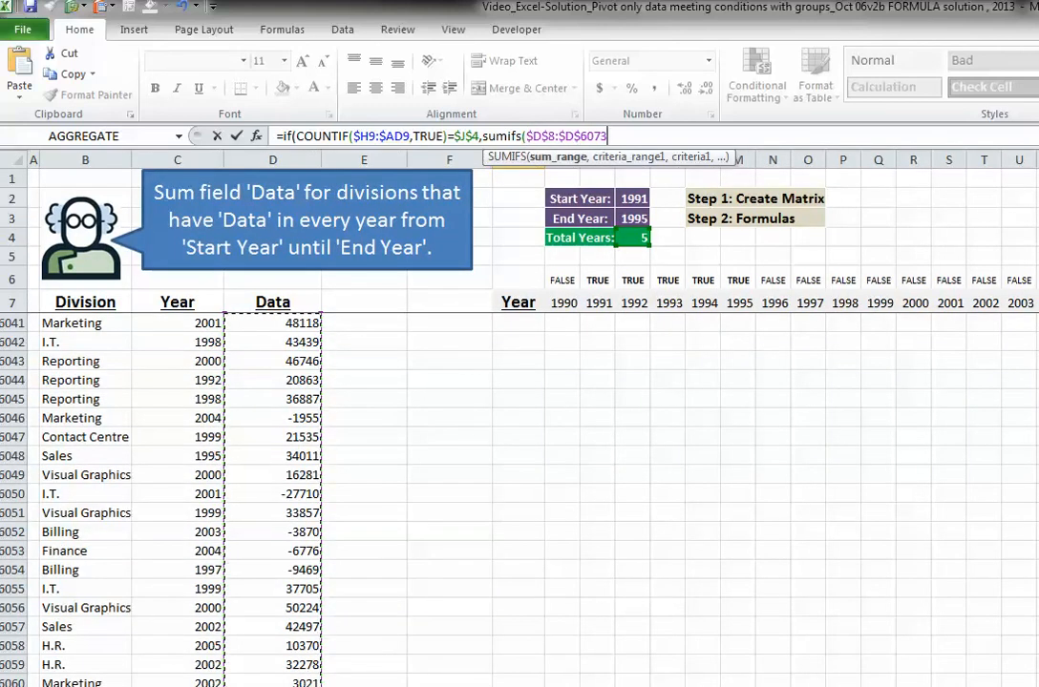
pyautogui.write(',')
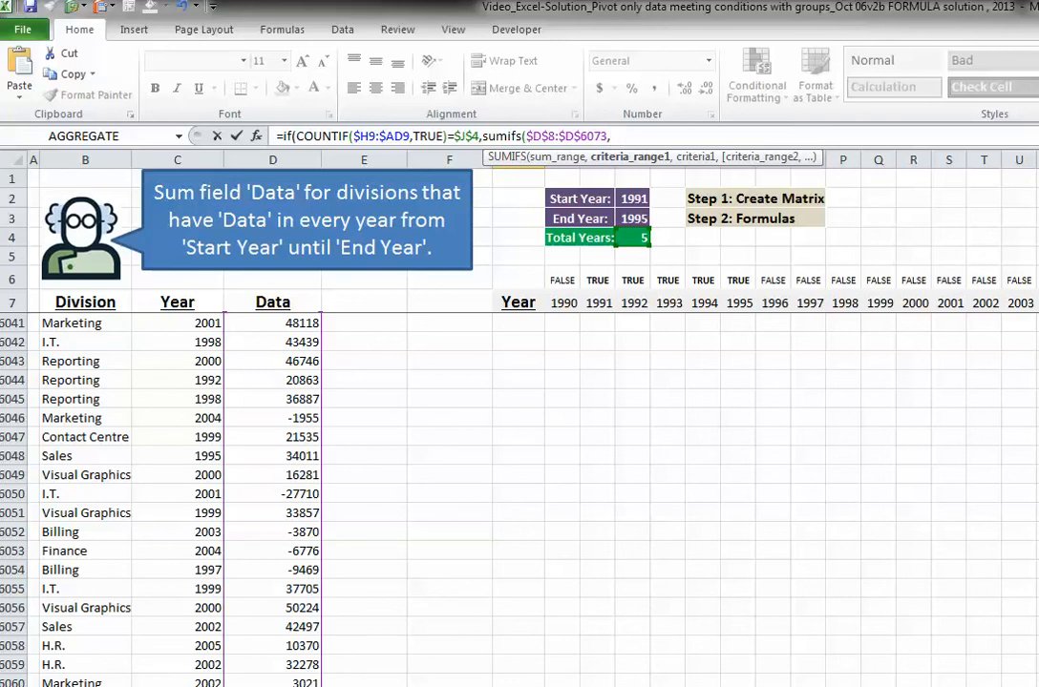
# - Add the Division column $B$8:$B$6073 as the SUMIFS' first criteria range, with the division in $F9 as its criterion
pyautogui.hotkey('ctrl', 'Home')
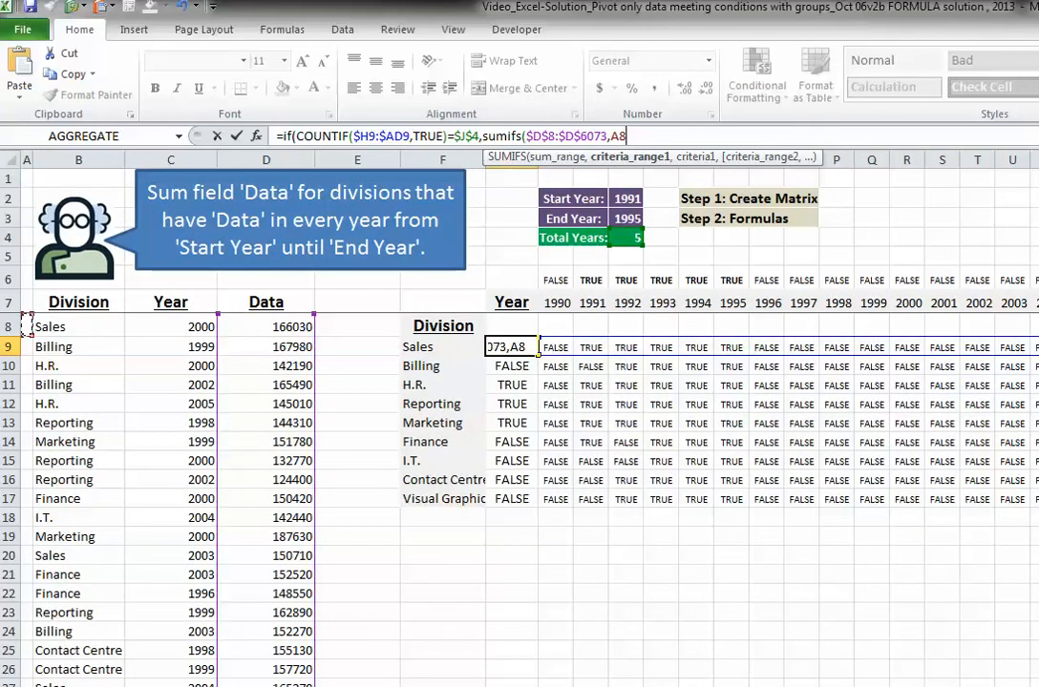
pyautogui.press('Right')
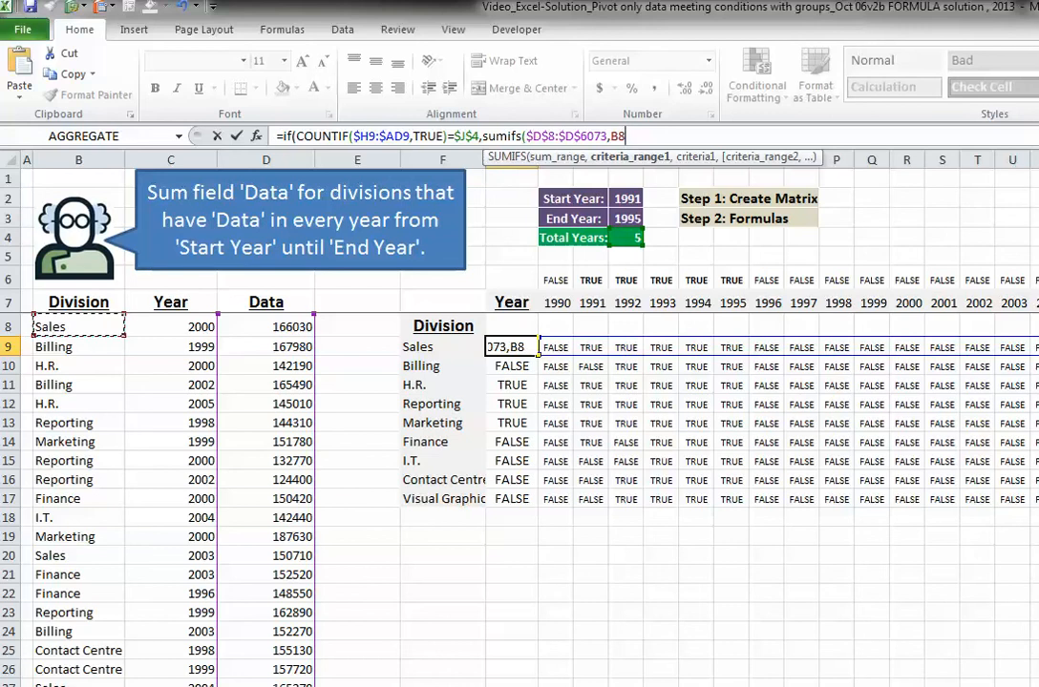
pyautogui.hotkey('ctrl', 'shift', 'Down')
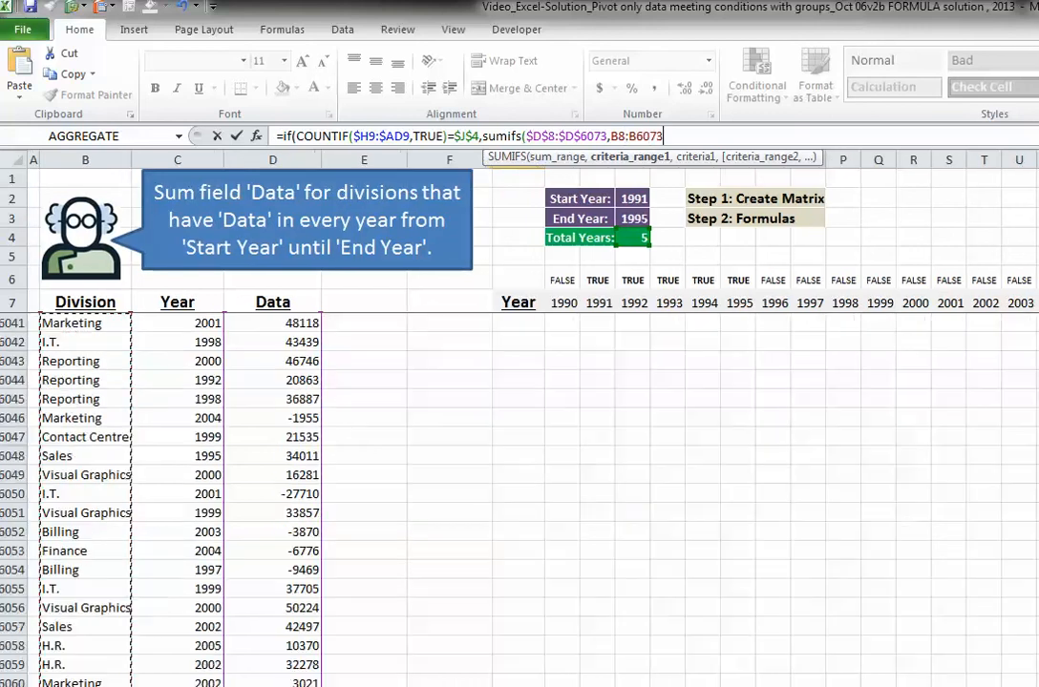
pyautogui.press('F4')
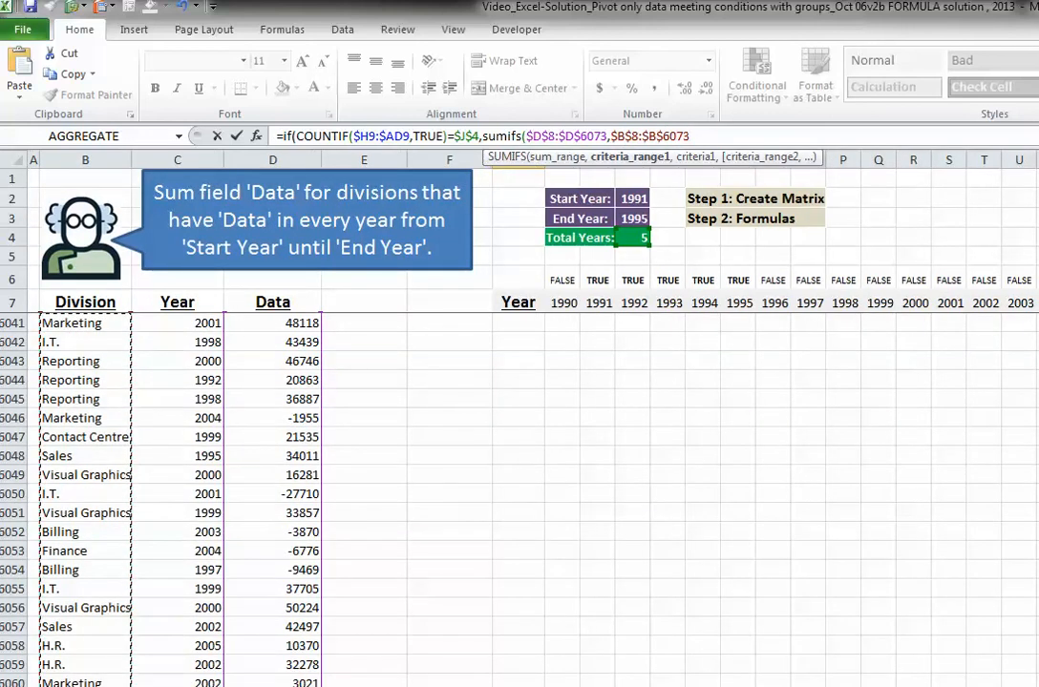
pyautogui.write(',')
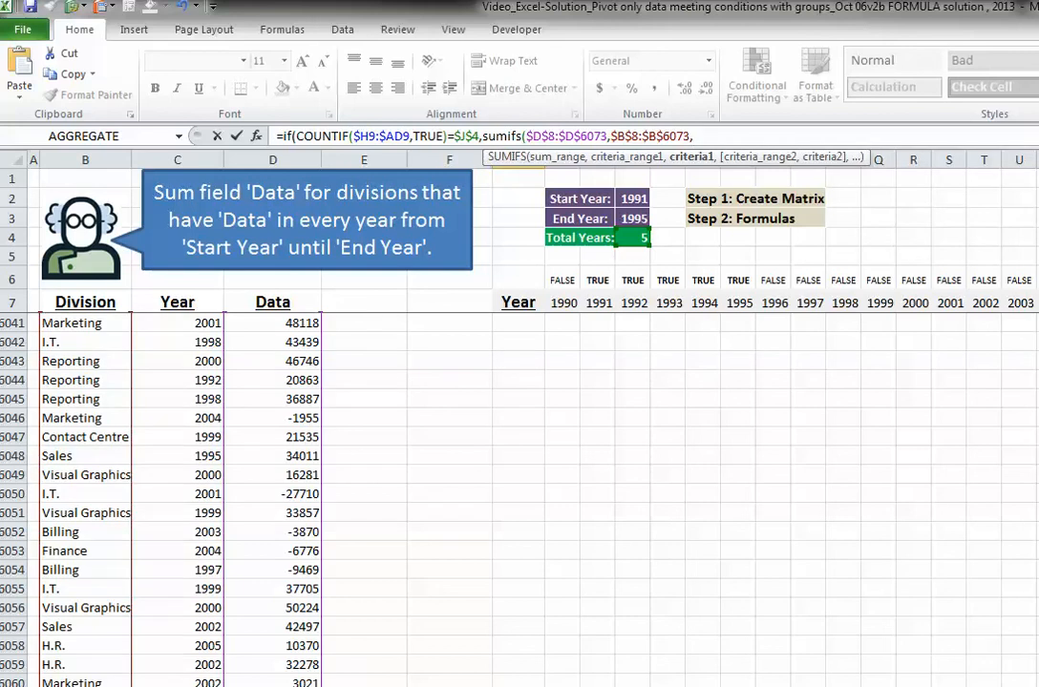
pyautogui.hotkey('ctrl', 'Home')
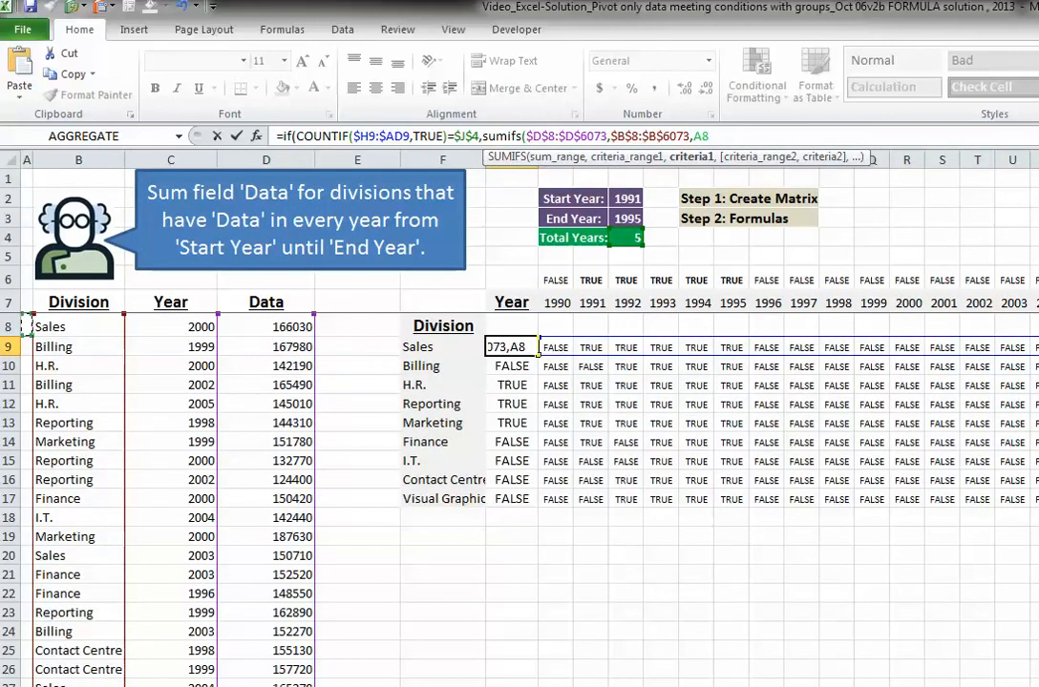
pyautogui.click(441, 348)
pyautogui.press('F4')
pyautogui.press('F4')
pyautogui.press('F4')
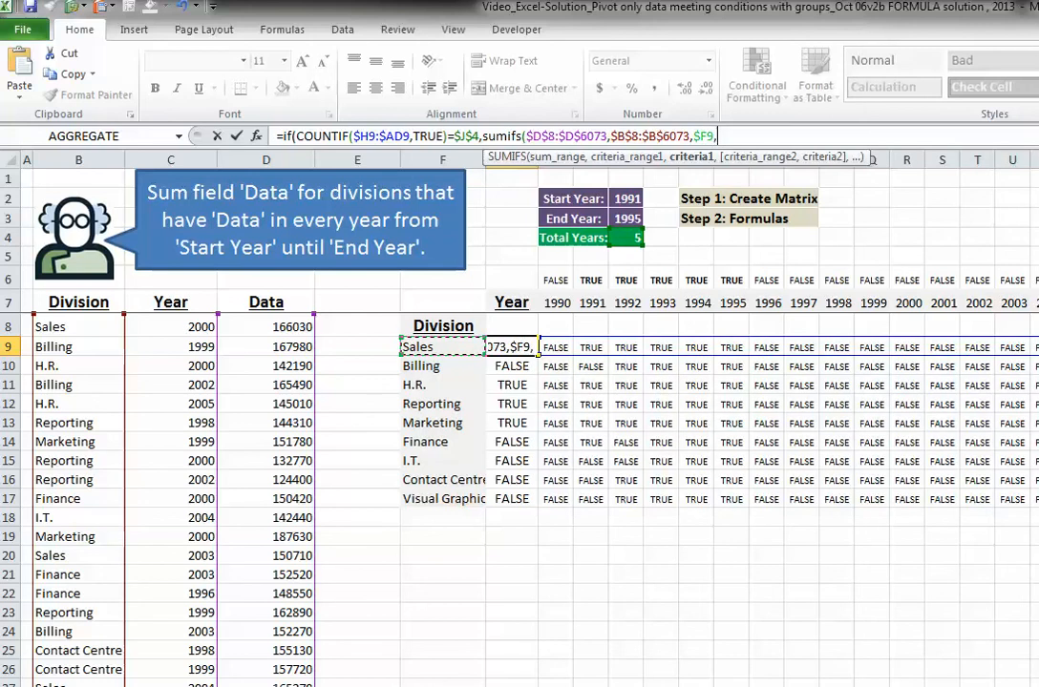
pyautogui.write(',')
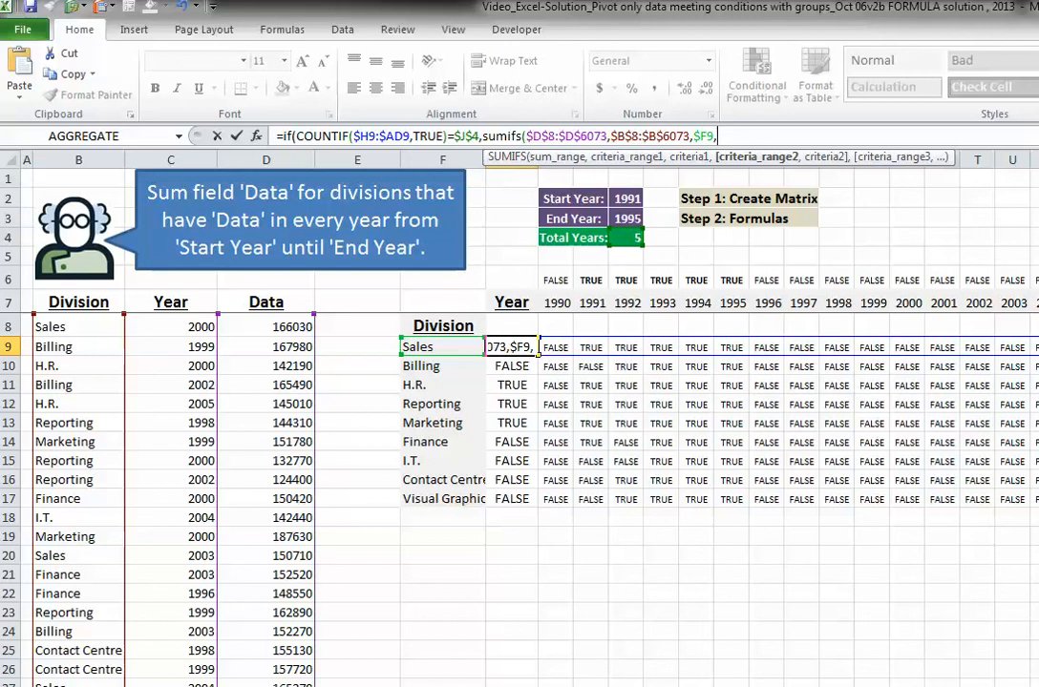
# - Add the Year column $C$8:$C$6073 as the second criteria range of the SUMIFS in G9
pyautogui.click(171, 326)
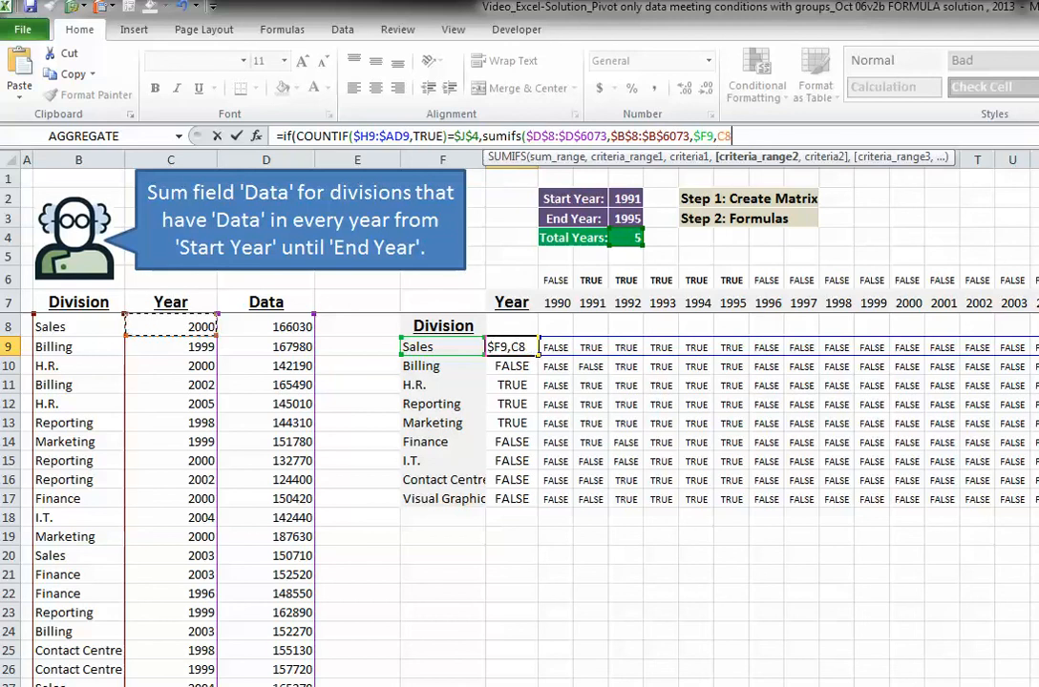
pyautogui.hotkey('ctrl', 'shift', 'Down')
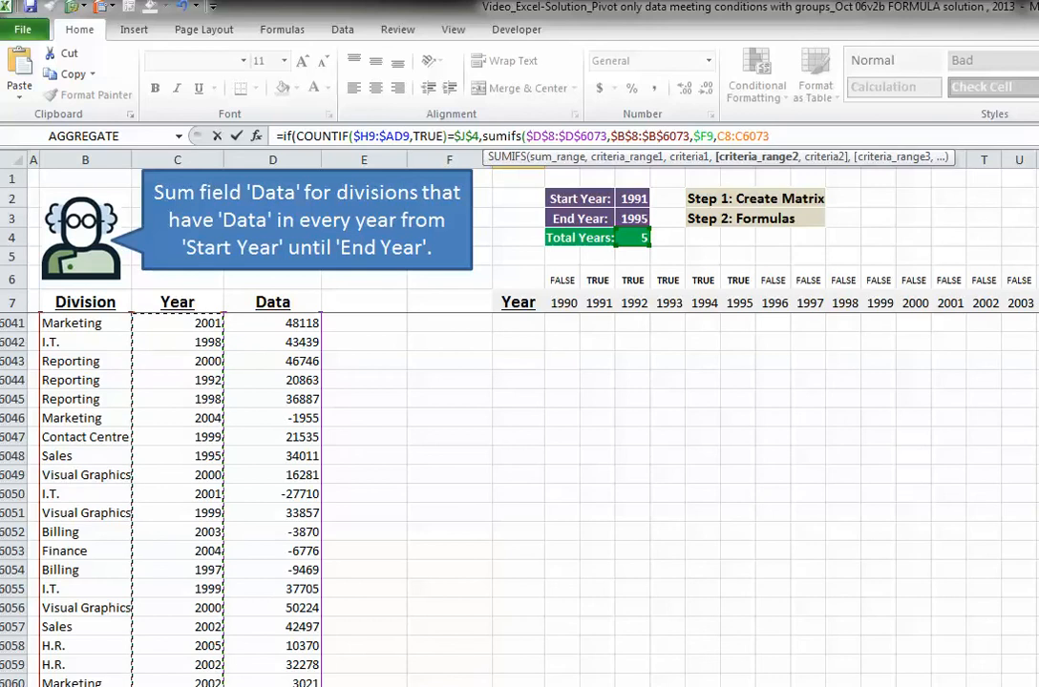
pyautogui.press('F4')
pyautogui.write(',')
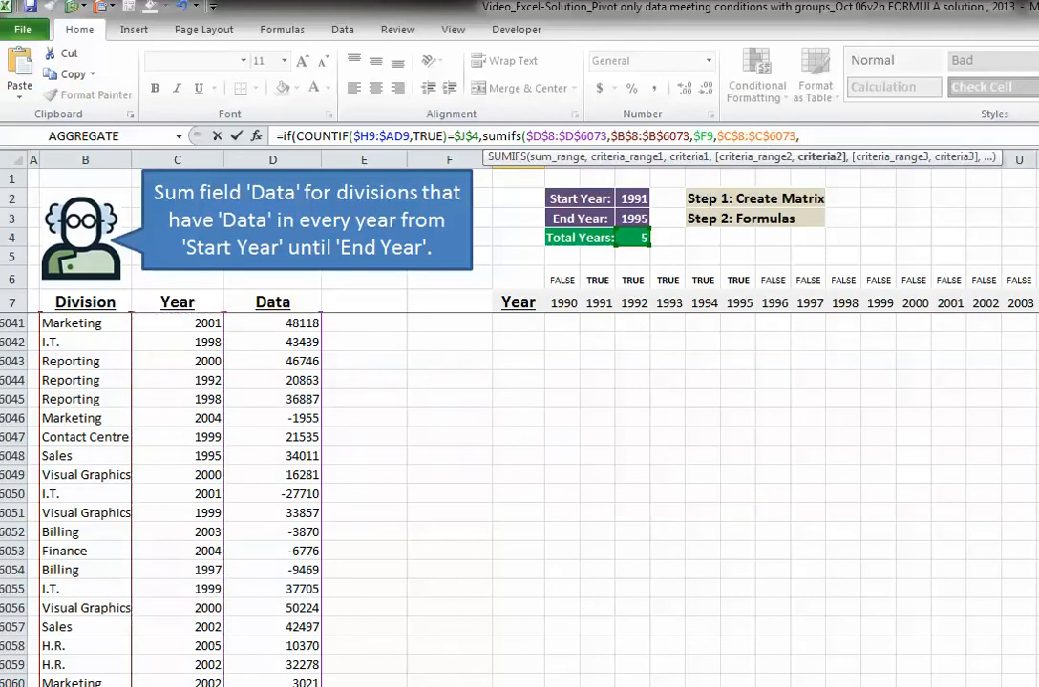
# - Set the second SUMIFS criterion to ">="&$J$2, so years start from the Start Year
pyautogui.hotkey('ctrl', 'Home')
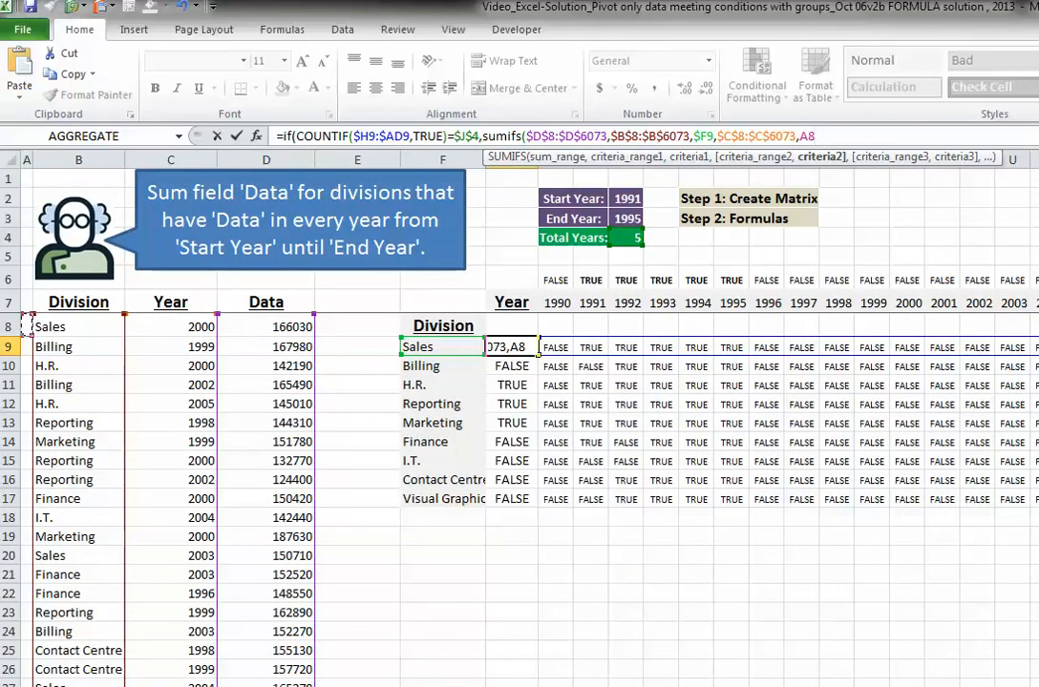
pyautogui.press('BackSpace')
pyautogui.press('BackSpace')
pyautogui.write('">="&')
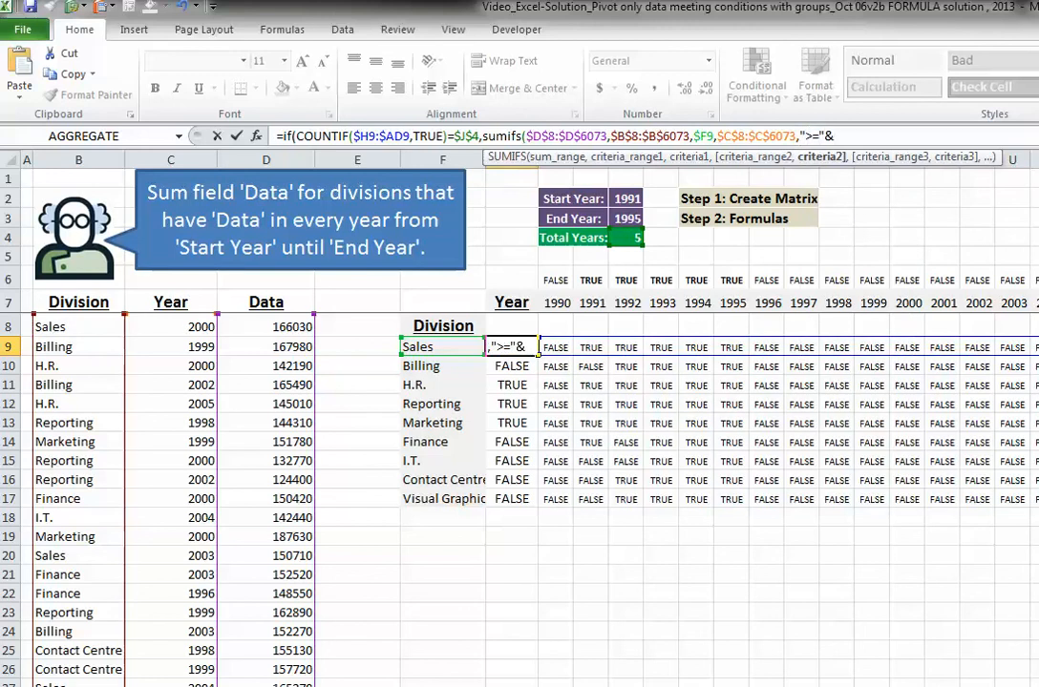
pyautogui.click(626, 198)
pyautogui.press('F4')
pyautogui.write(',')
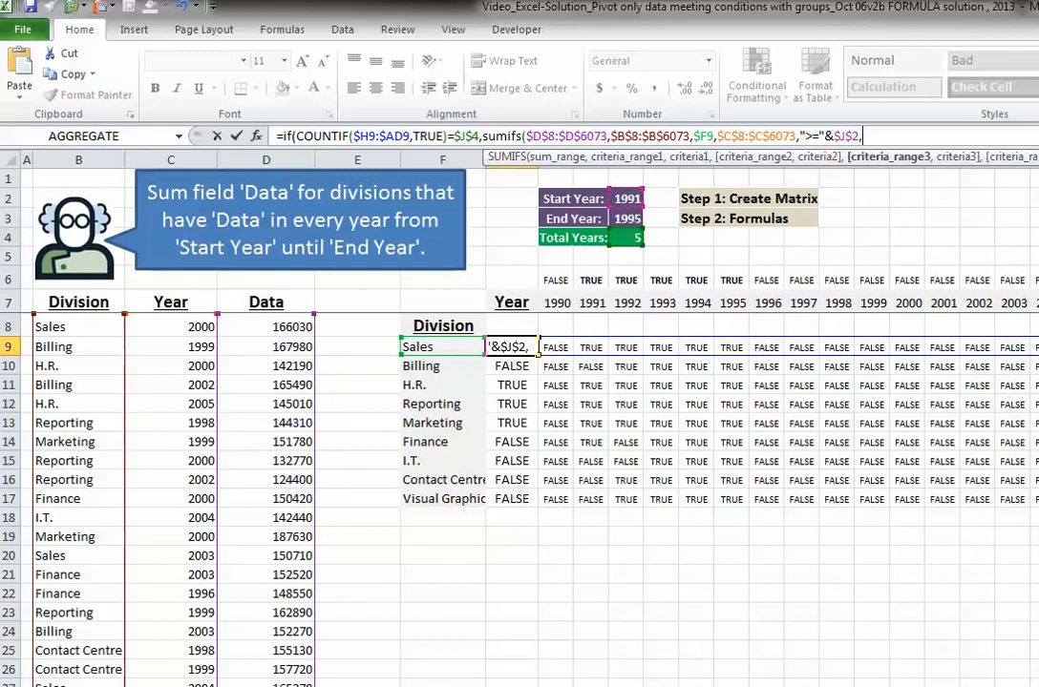
# - Duplicate the Year range and its ">="&$J$2 criterion at the end of the G9 formula
pyautogui.click(717, 136)
pyautogui.moveTo(717, 137); pyautogui.dragTo(796, 136)
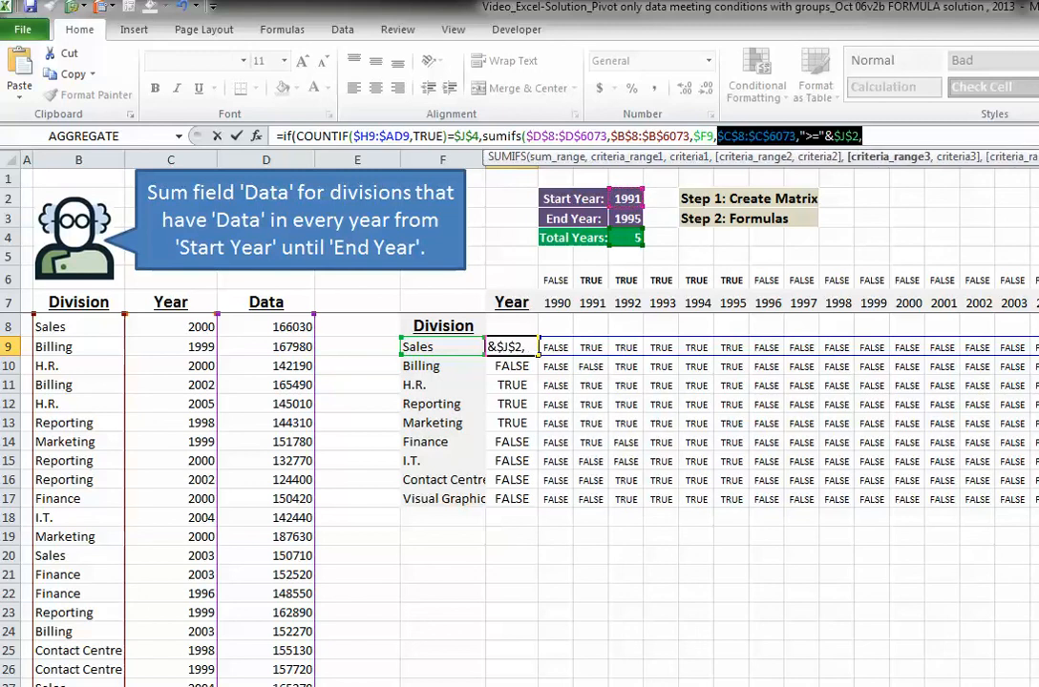
pyautogui.hotkey('ctrl', 'c')
pyautogui.press('End')
pyautogui.hotkey('ctrl', 'v')
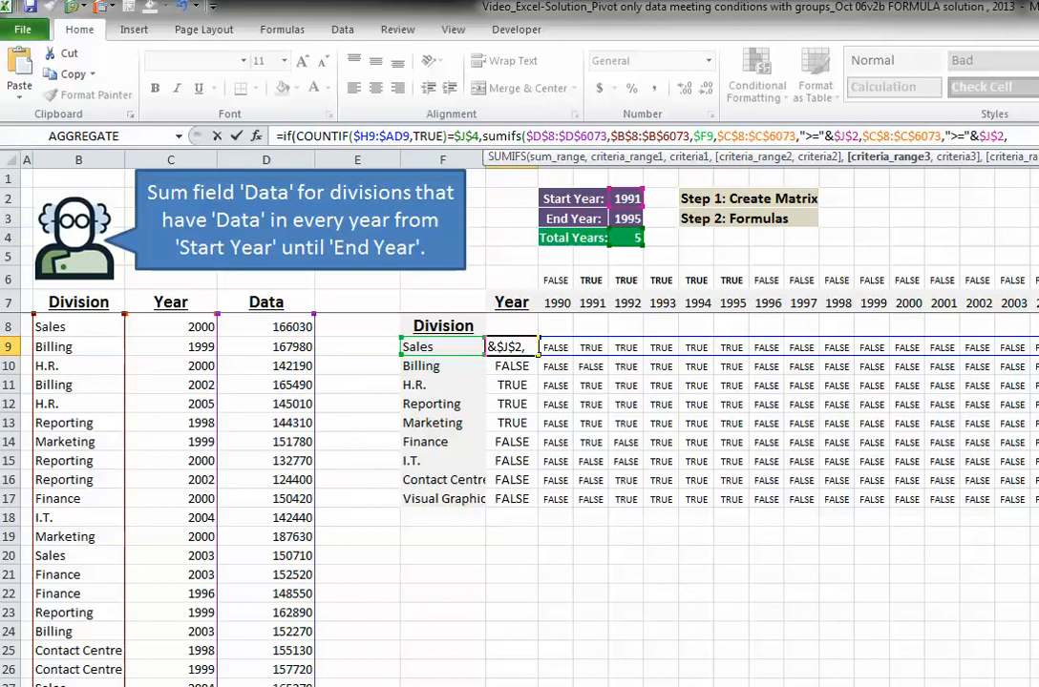
# - Change the duplicated Year criterion to "<="&$J$3, so years stop at the End Year
pyautogui.press('BackSpace')
pyautogui.write('3')
pyautogui.click(955, 136)
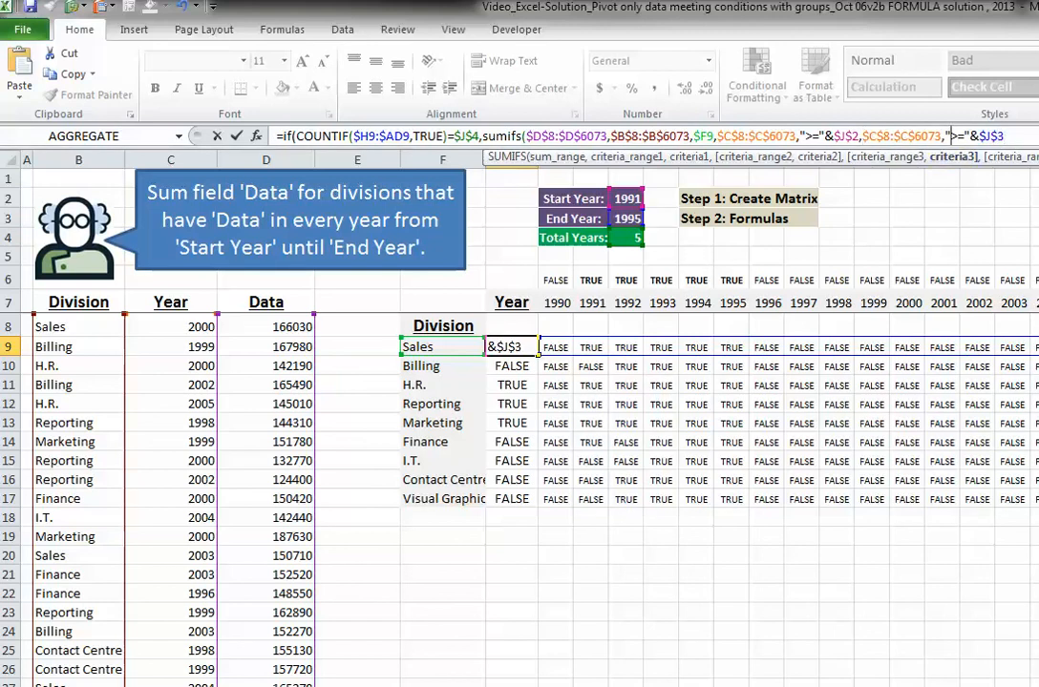
pyautogui.press('BackSpace')
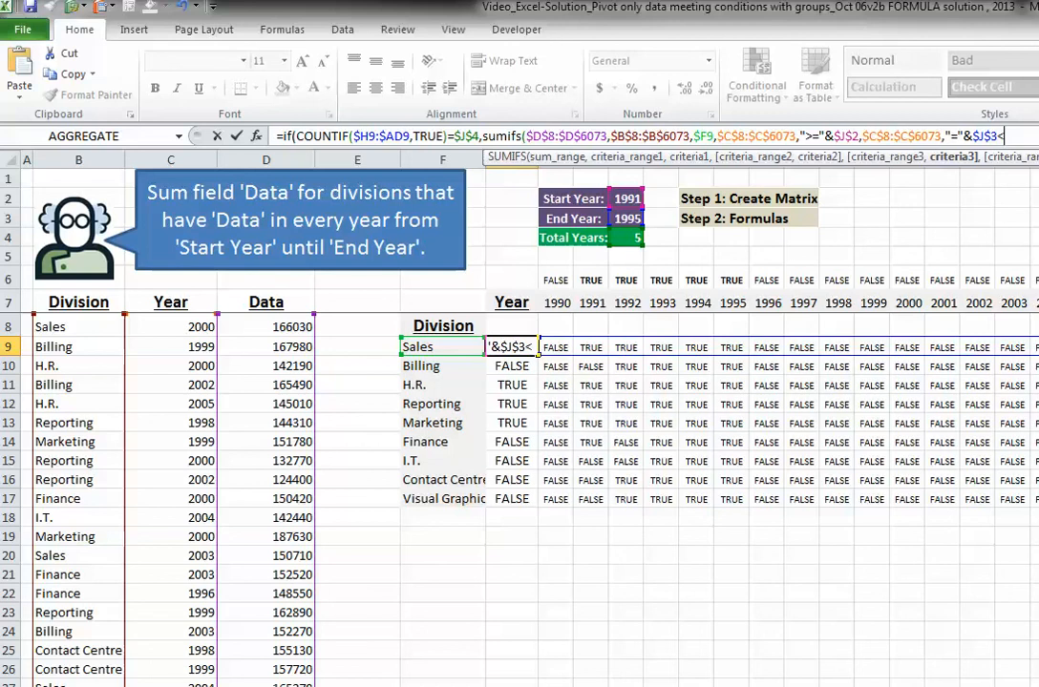
pyautogui.click(954, 136)
pyautogui.write('<')
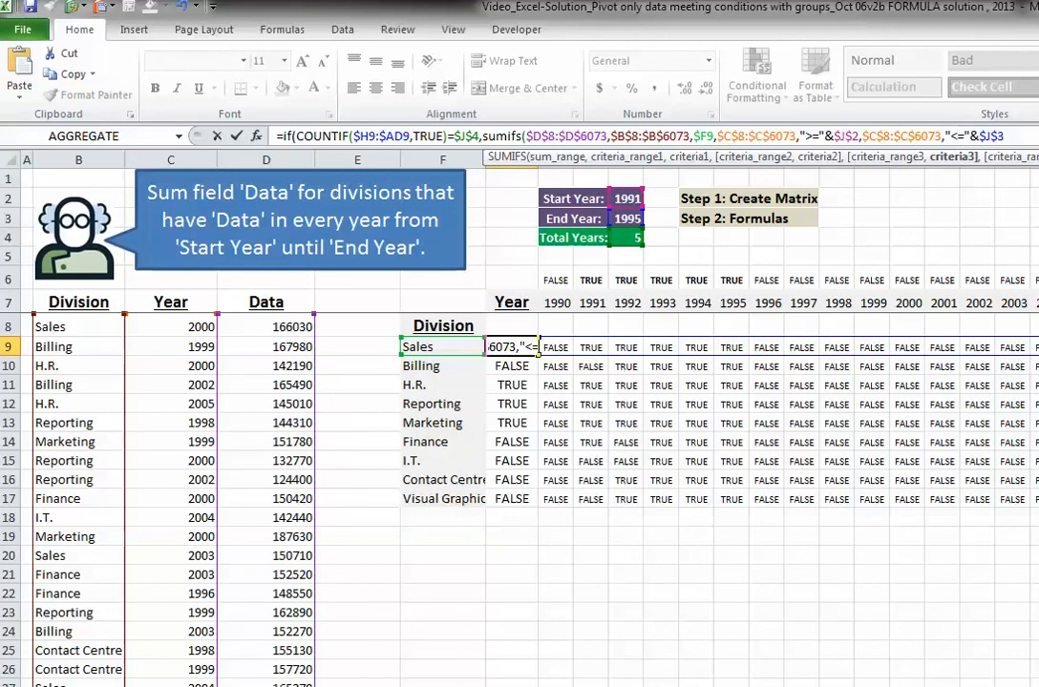
# - Check the two Year criteria pairs in the G9 formula and close the SUMIFS function
pyautogui.click(783, 137)
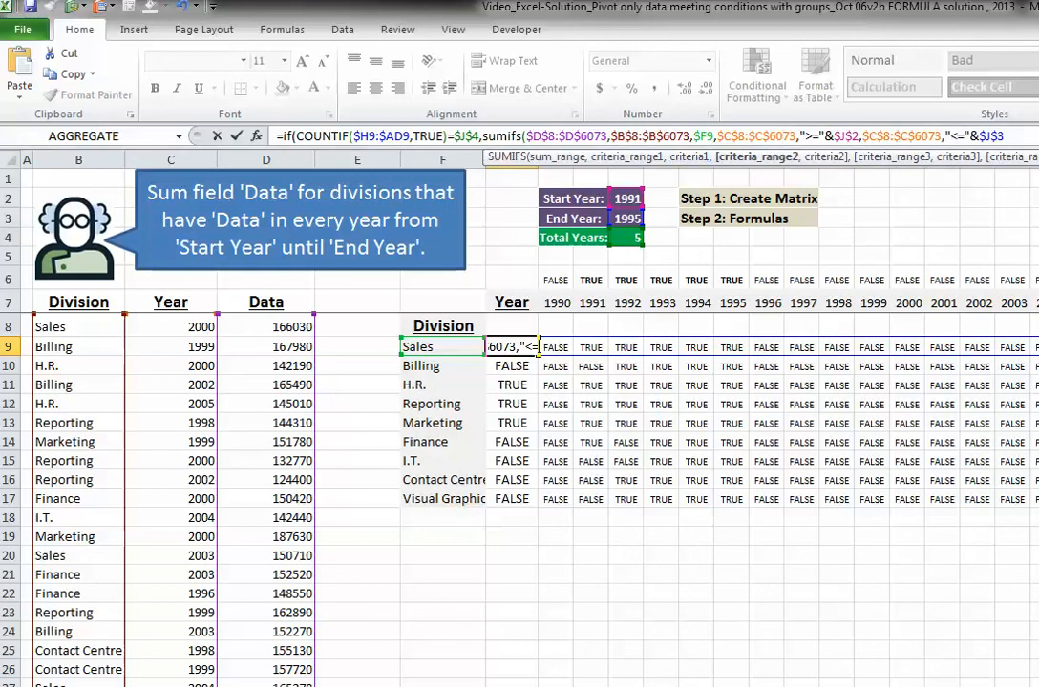
pyautogui.click(877, 137)
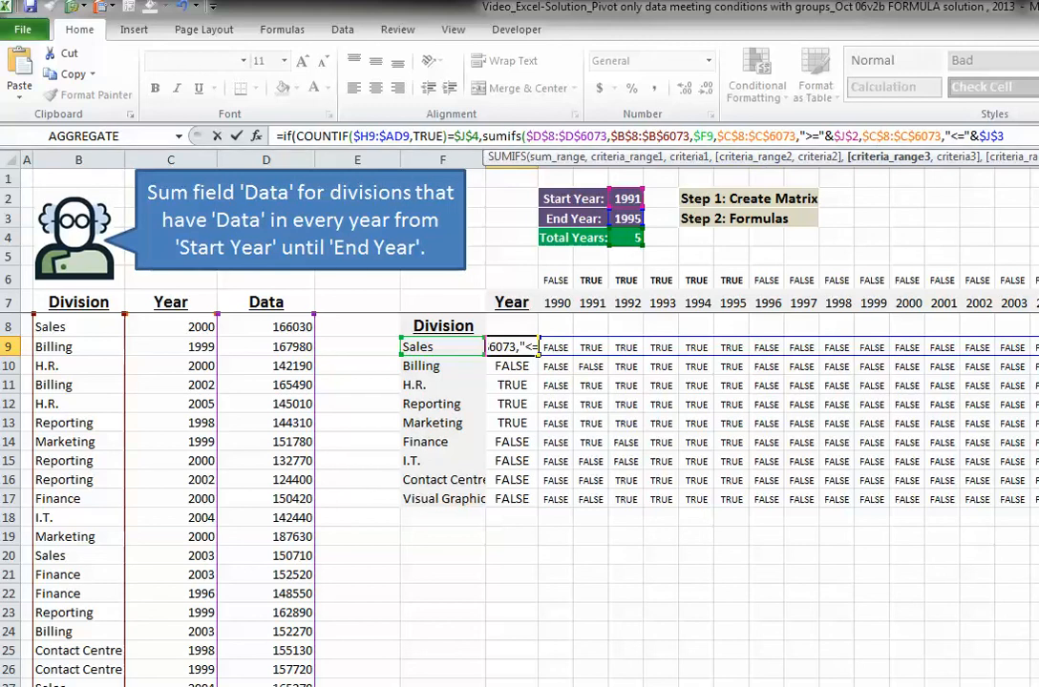
pyautogui.press('End')
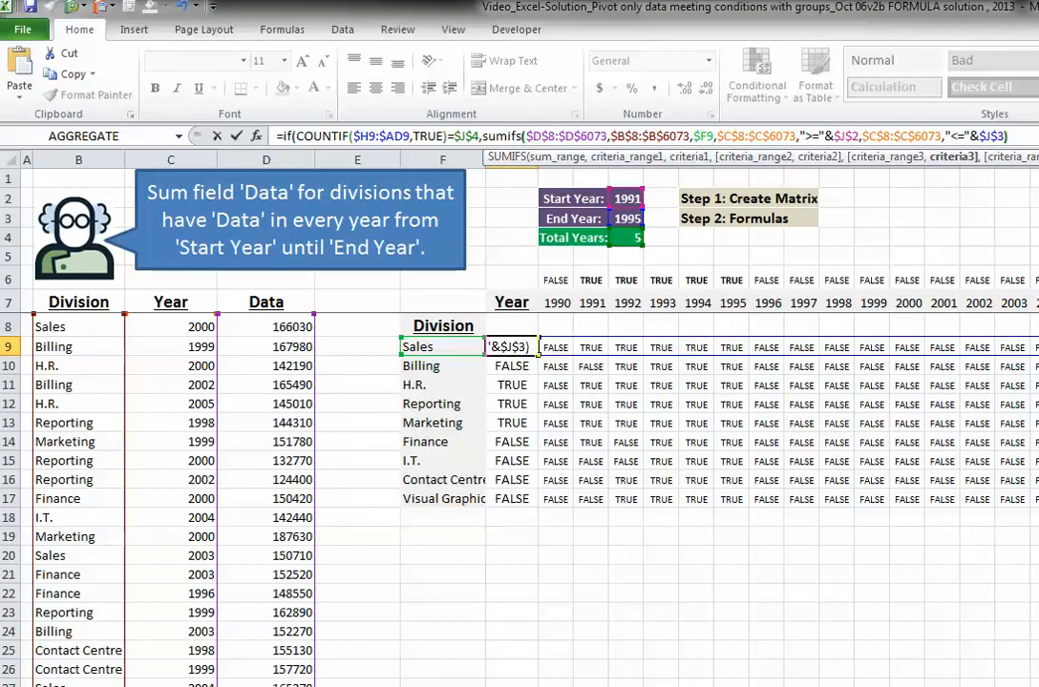
pyautogui.write(')')
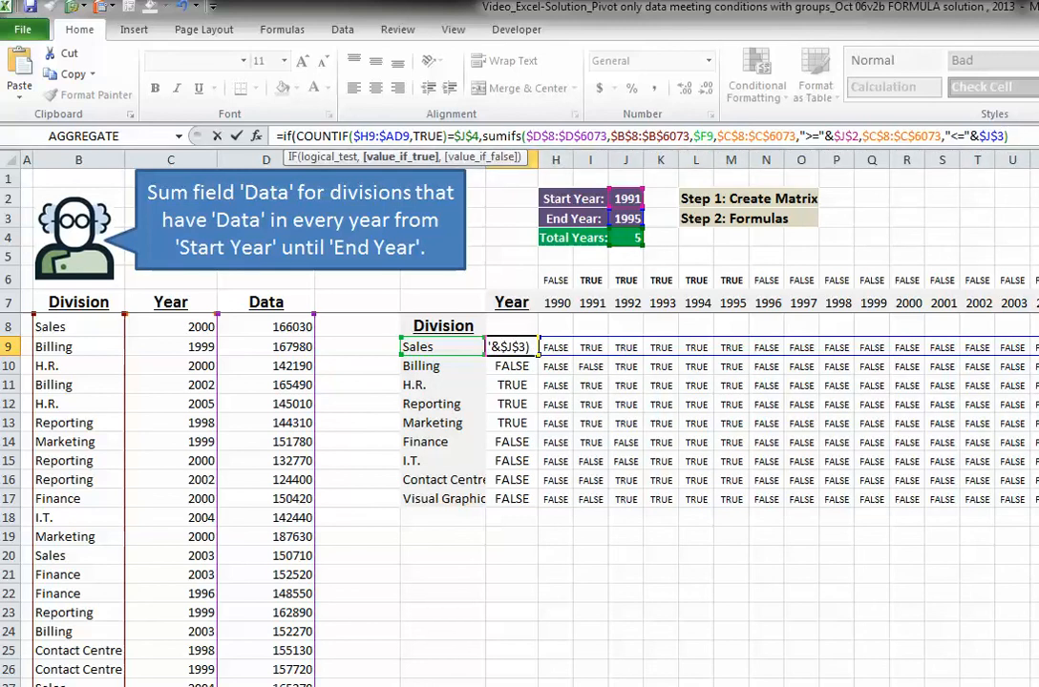
pyautogui.click(401, 157)
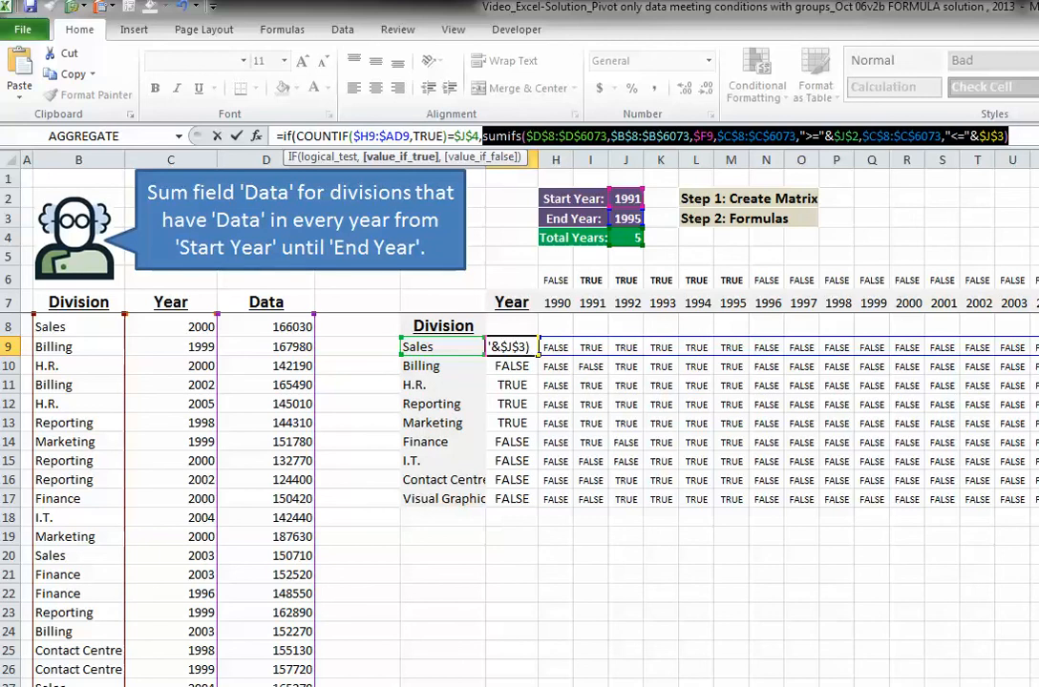
# - Complete the IF in G9 with an empty string "" as its value-if-false, and fill the formula down to G17
pyautogui.press('End')
pyautogui.write(',')
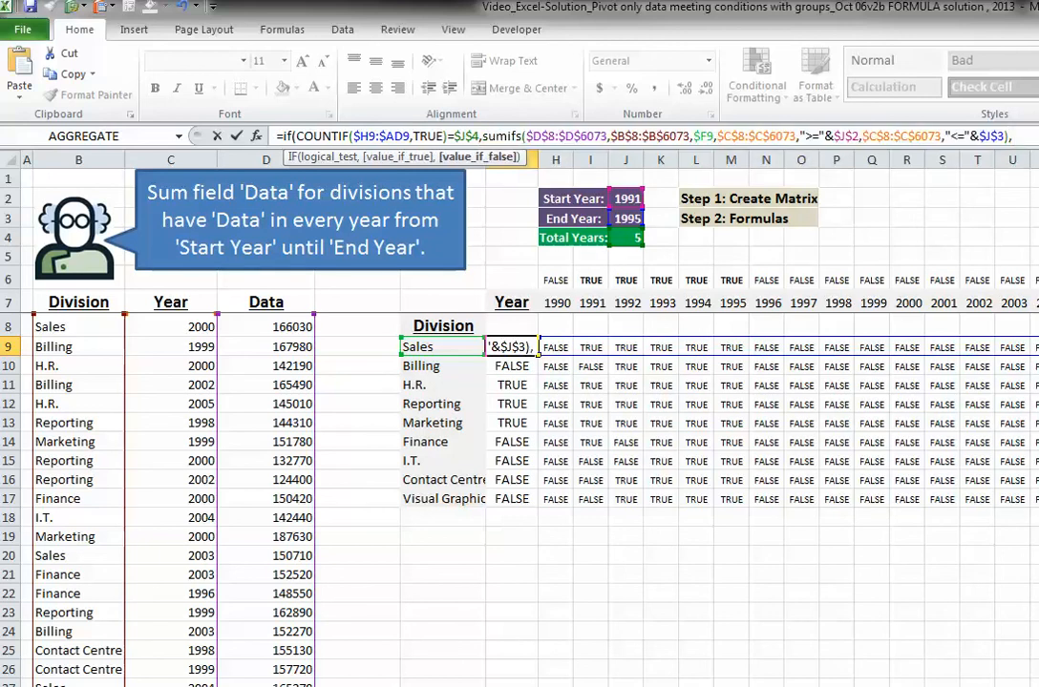
pyautogui.write('"")')
pyautogui.press('Return')
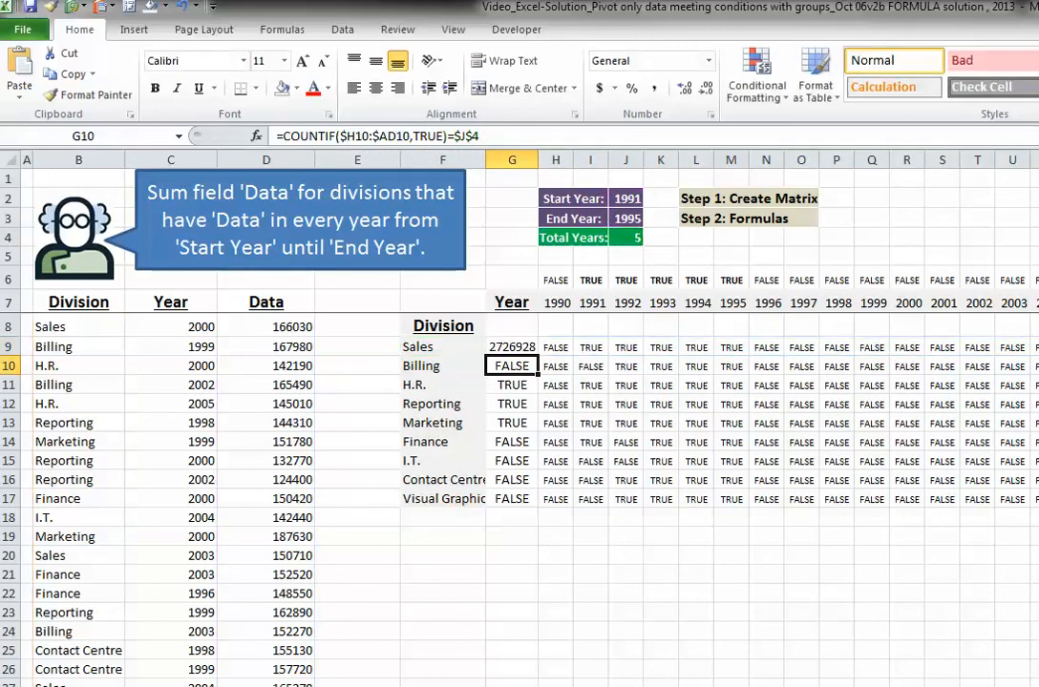
pyautogui.press('Up')
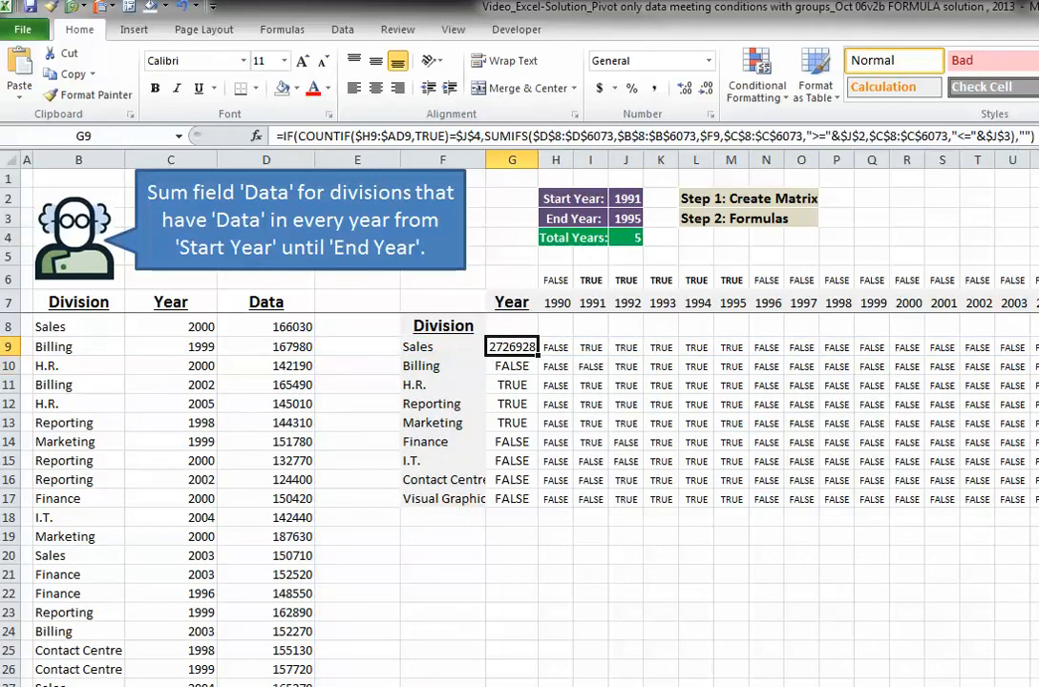
pyautogui.moveTo(538, 356); pyautogui.dragTo(536, 504)
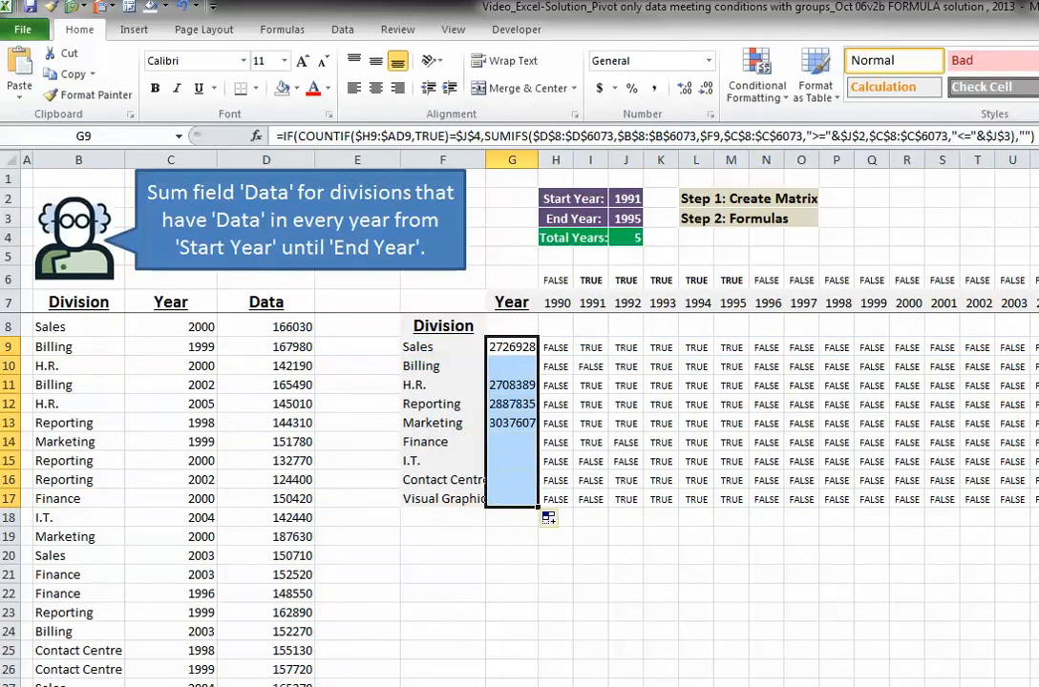
# - Compare the division sums in G9:G17 with the Sum of Data values in the pivot table on the next sheet
pyautogui.click(511, 347)
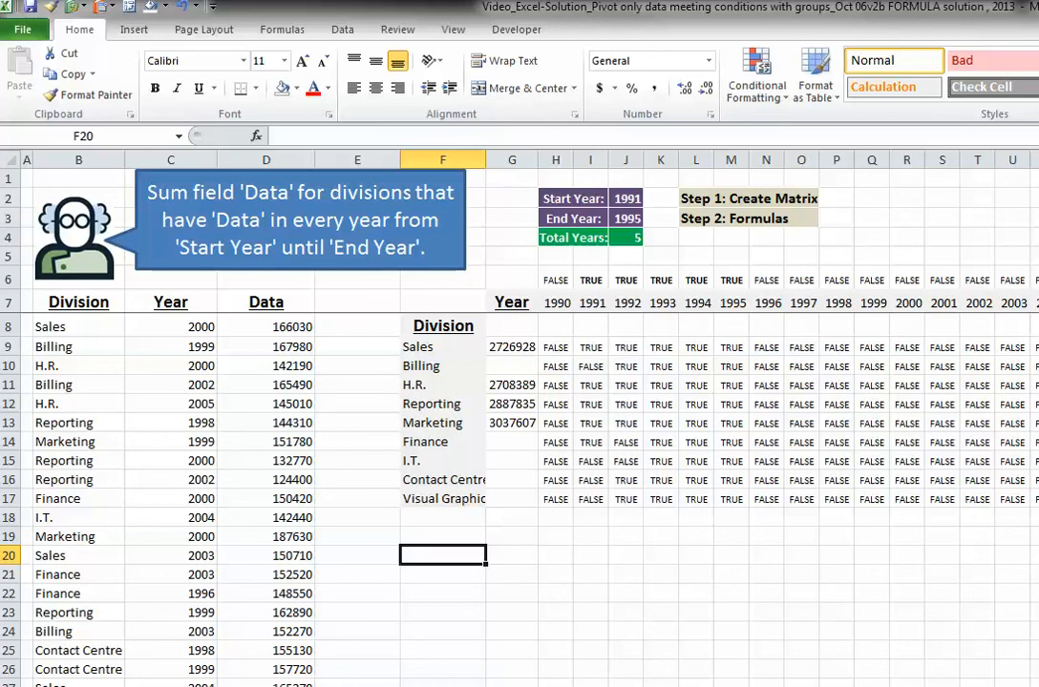
pyautogui.hotkey('ctrl', 'pagedown')
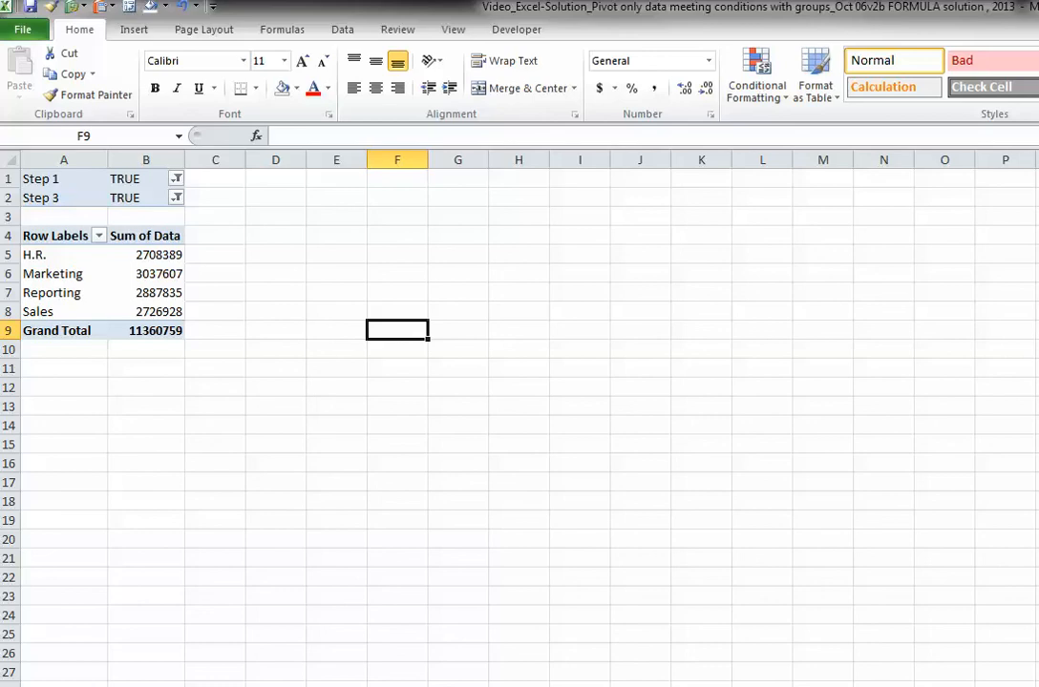
pyautogui.hotkey('ctrl', 'pageup')
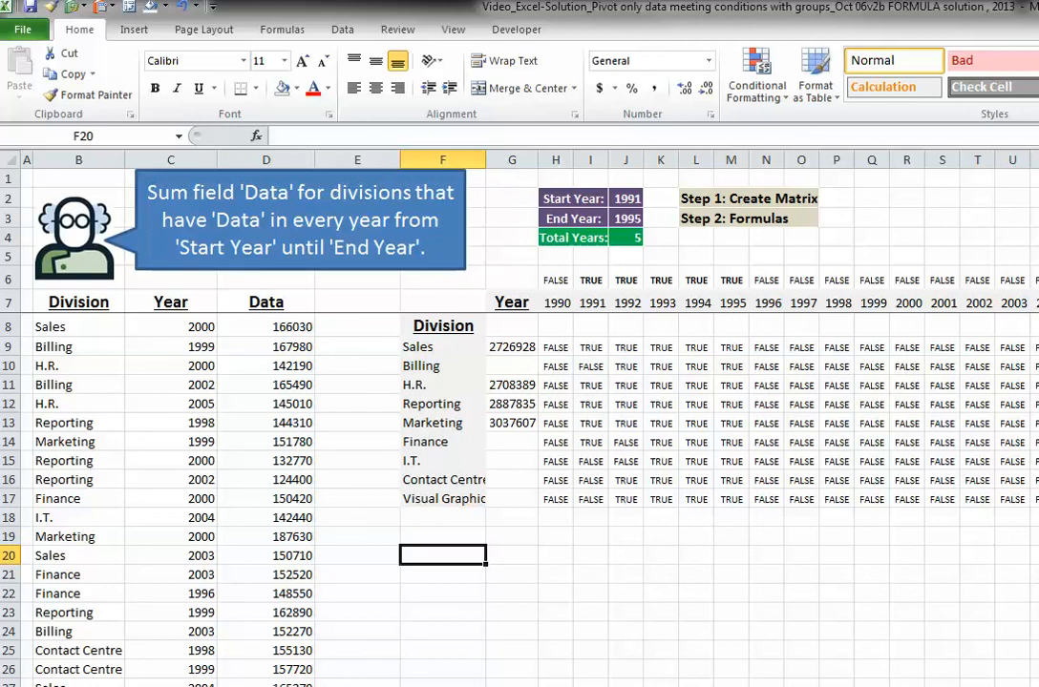
# - Review the matrix formulas in I9 and J10, the sum formula in G9 and the year-range test in H6
pyautogui.click(590, 348)
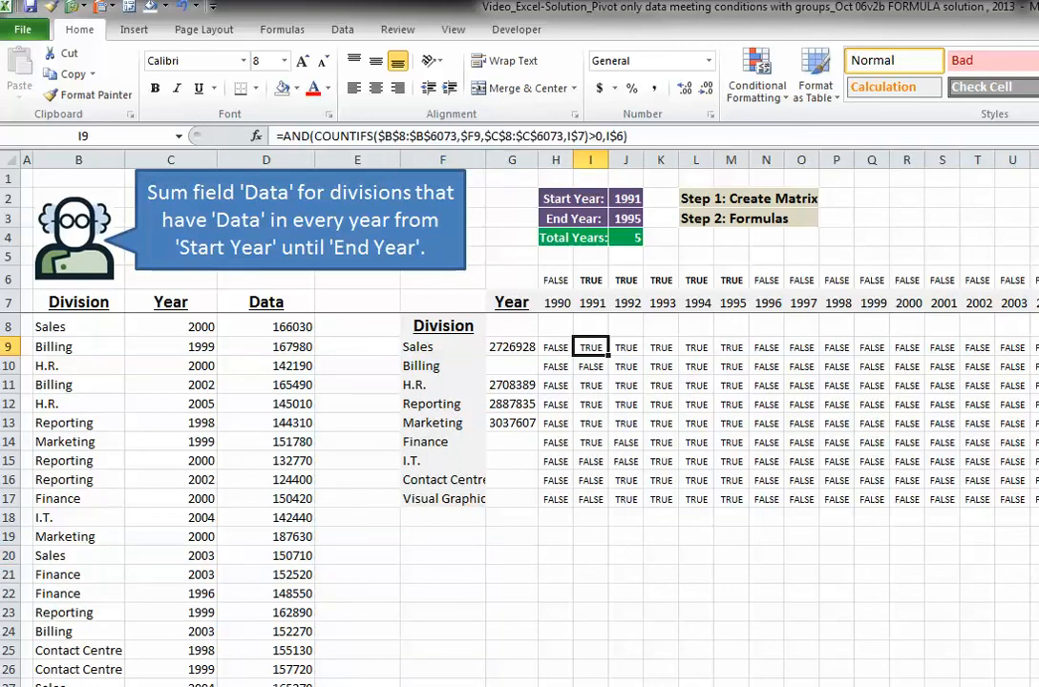
pyautogui.click(590, 367)
pyautogui.click(625, 367)
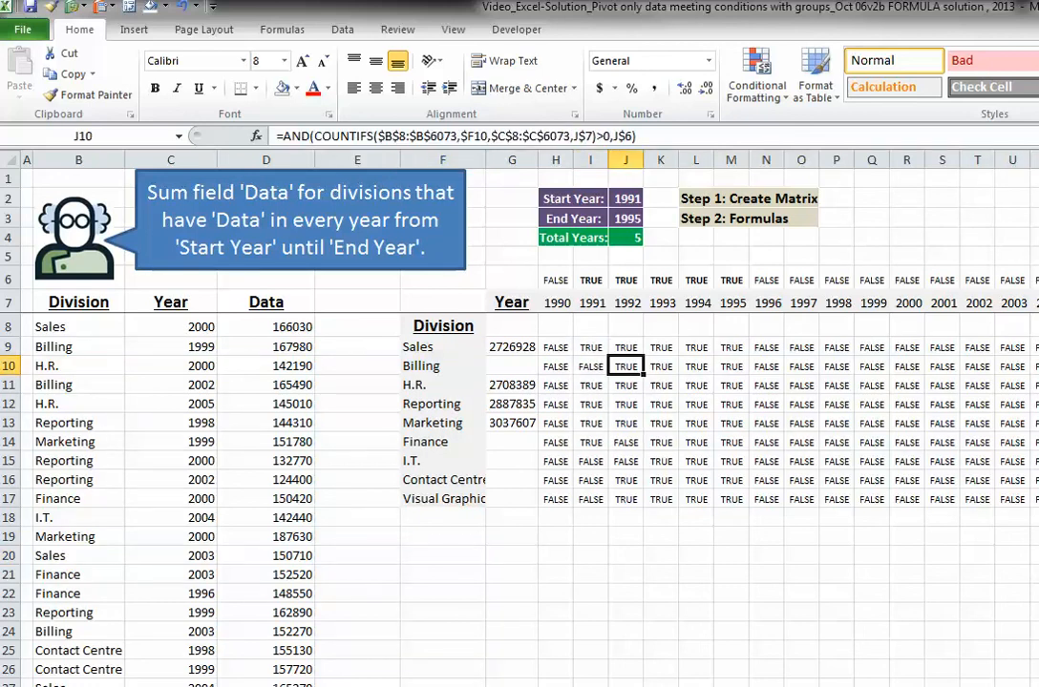
pyautogui.click(589, 347)
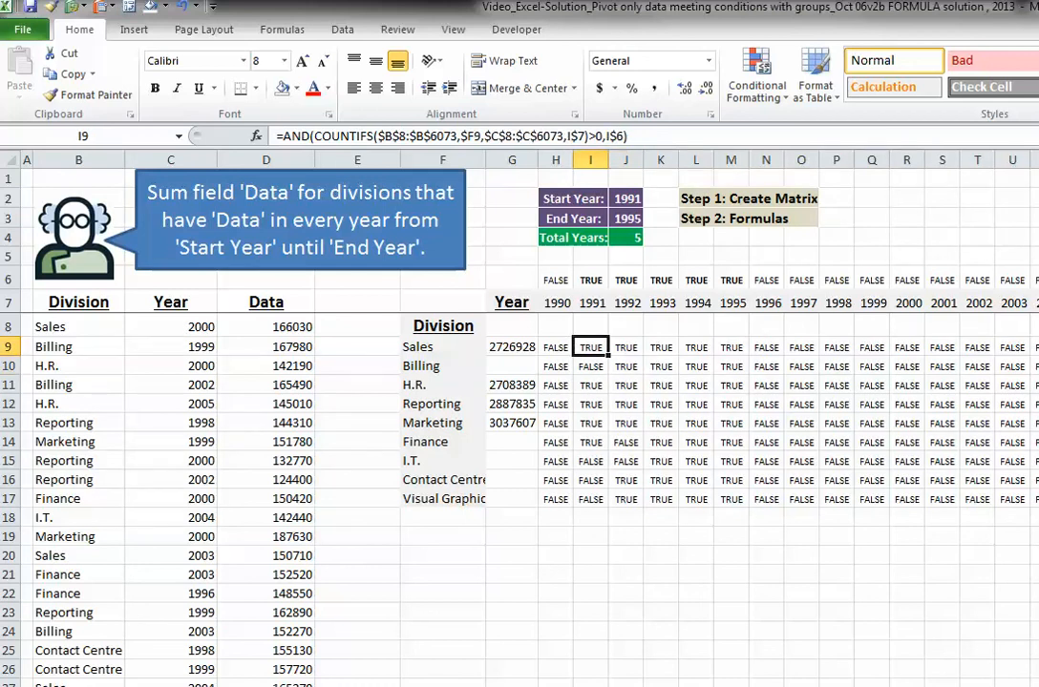
pyautogui.click(512, 347)
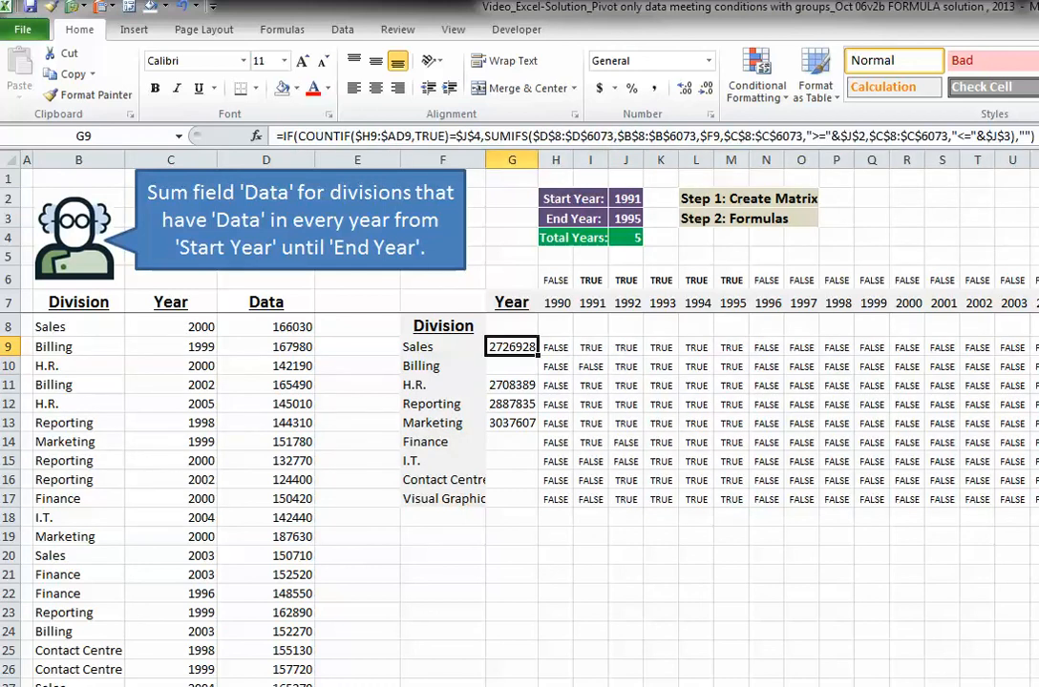
pyautogui.click(555, 280)
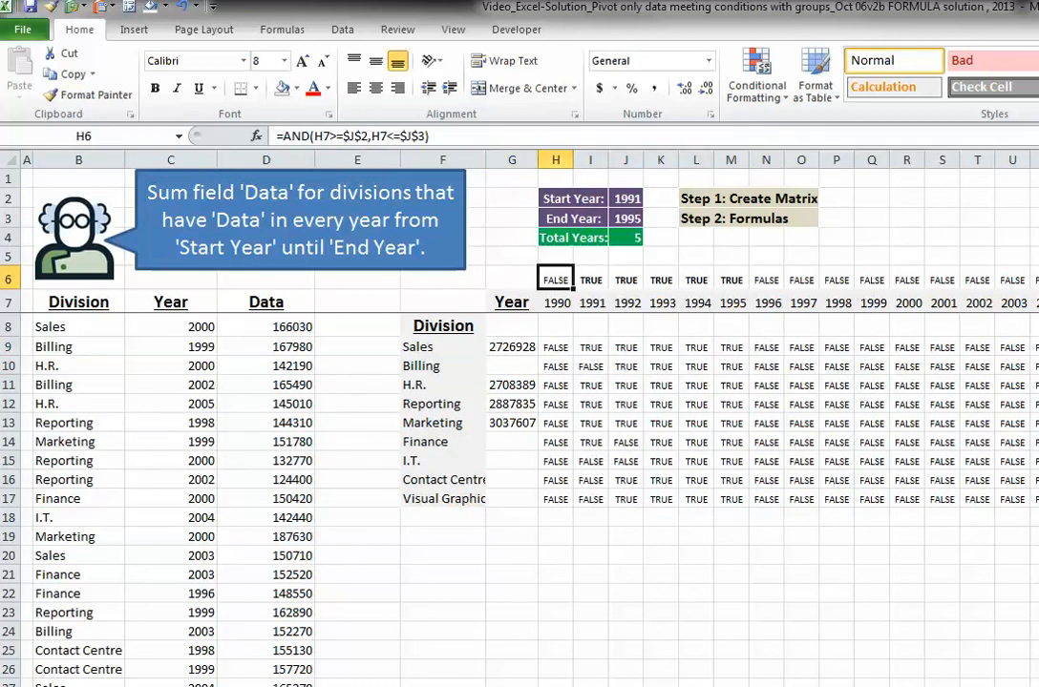
pyautogui.click(511, 278)
pyautogui.click(357, 302)
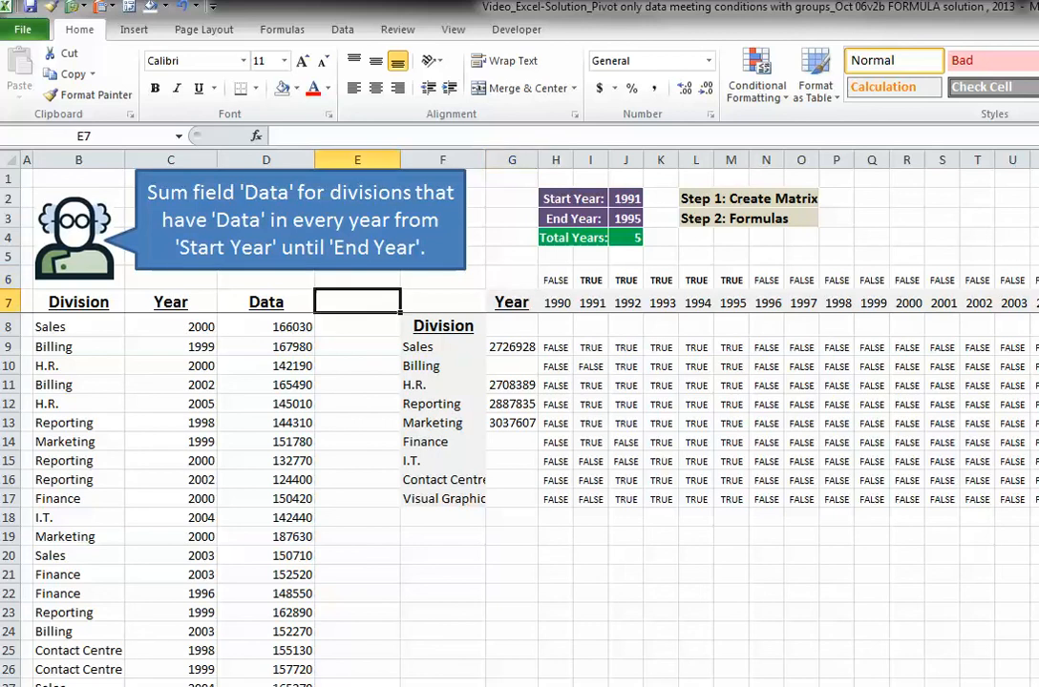